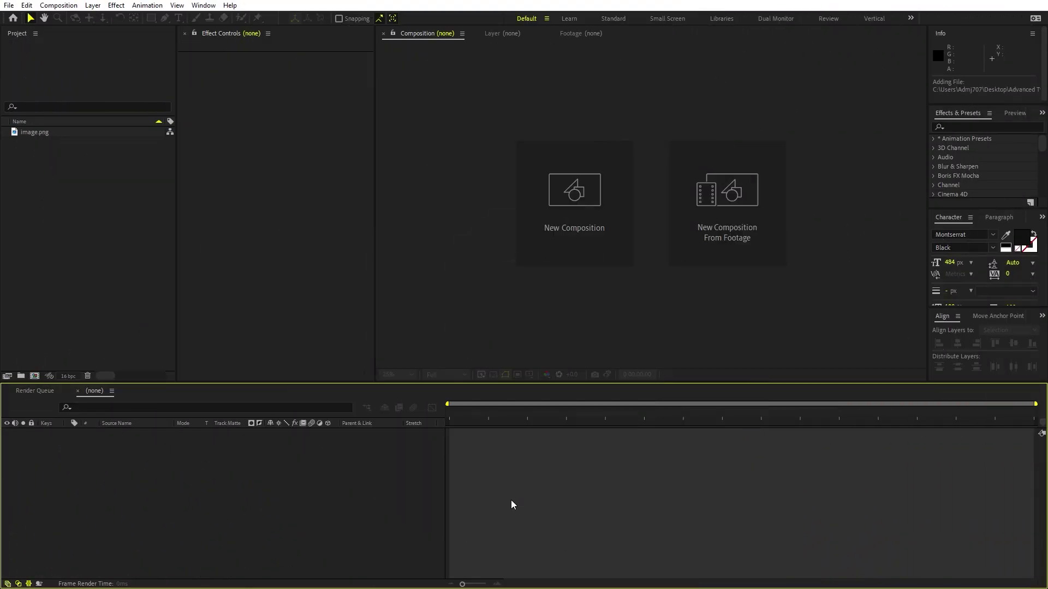
# Preview the image.png footage and return to the empty composition view.
pyautogui.doubleClick(25, 131)
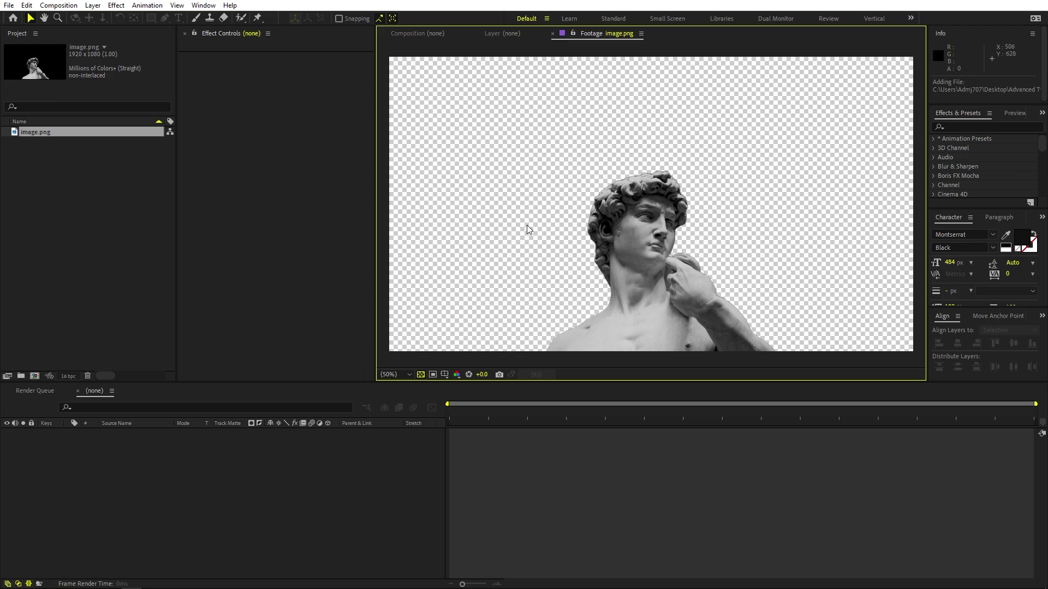
pyautogui.click(42, 267)
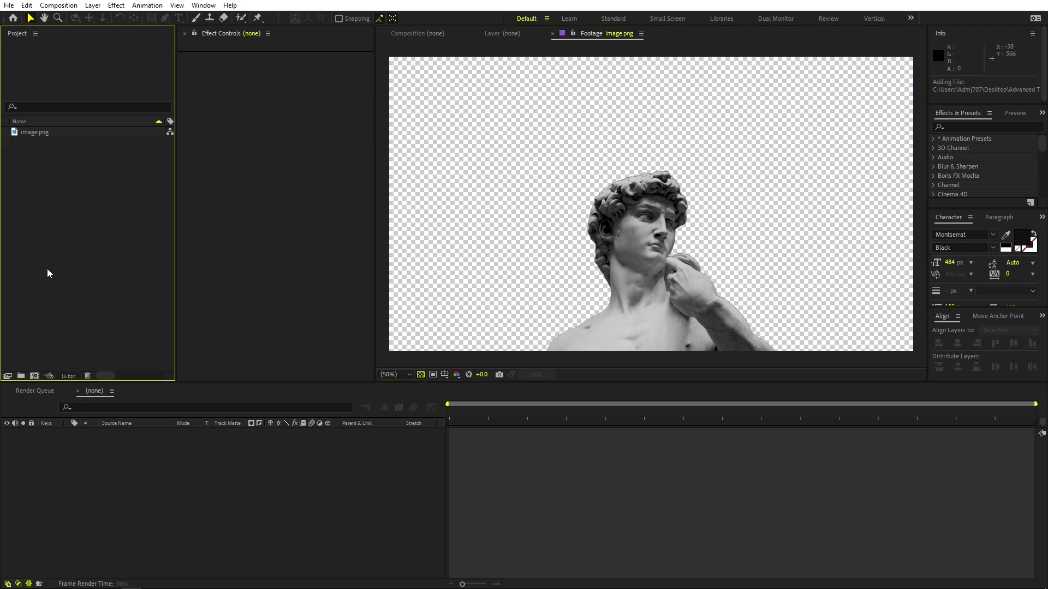
pyautogui.click(418, 34)
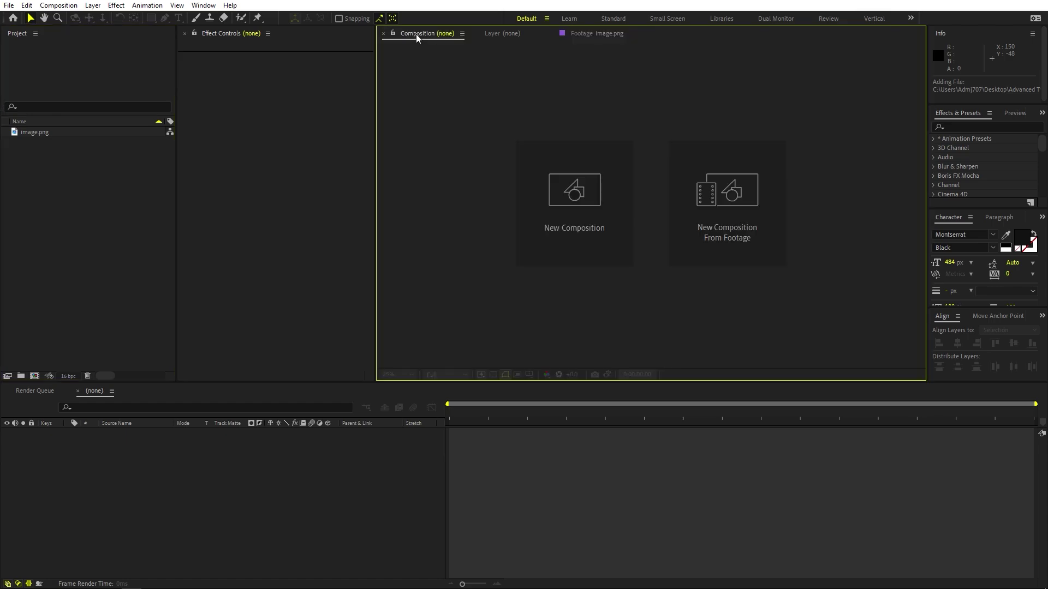
# Create a 1920x1080, 30 fps composition named Main and add image.png to it as a layer.
pyautogui.click(58, 5)
pyautogui.click(75, 19)
pyautogui.write('Main')
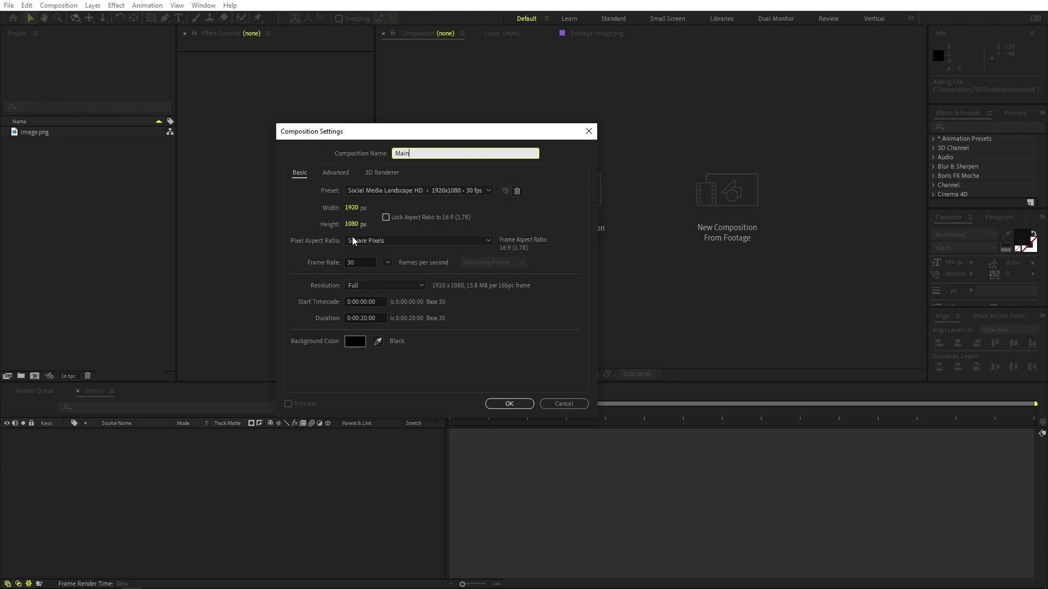
pyautogui.click(509, 403)
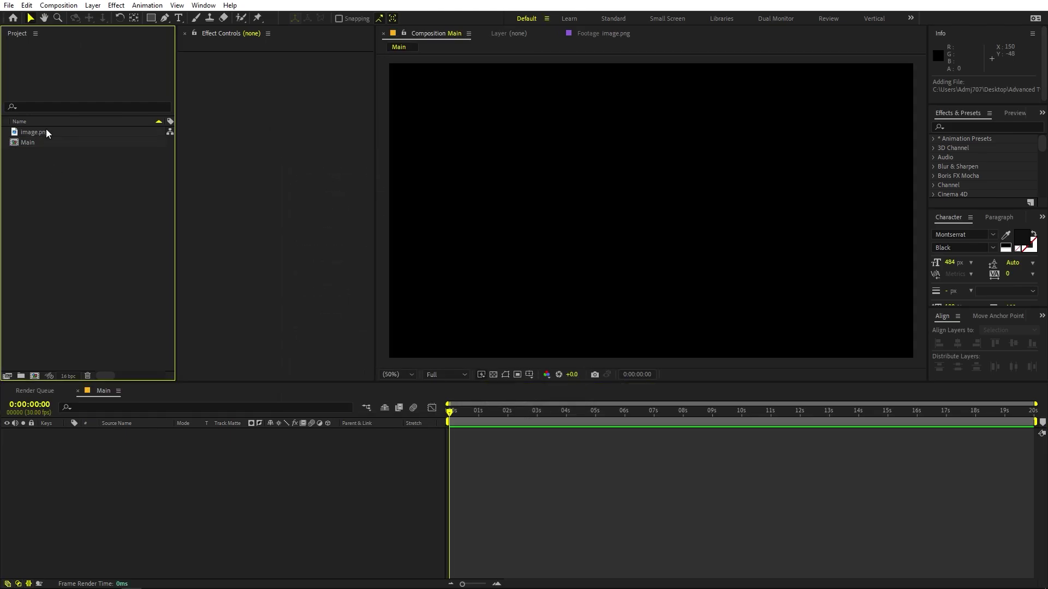
pyautogui.moveTo(46, 131); pyautogui.dragTo(125, 454)
# Create a 1920x1080 solid layer with the light gray color E5E5E5.
pyautogui.click(166, 492)
pyautogui.rightClick(166, 492)
pyautogui.moveTo(254, 364)
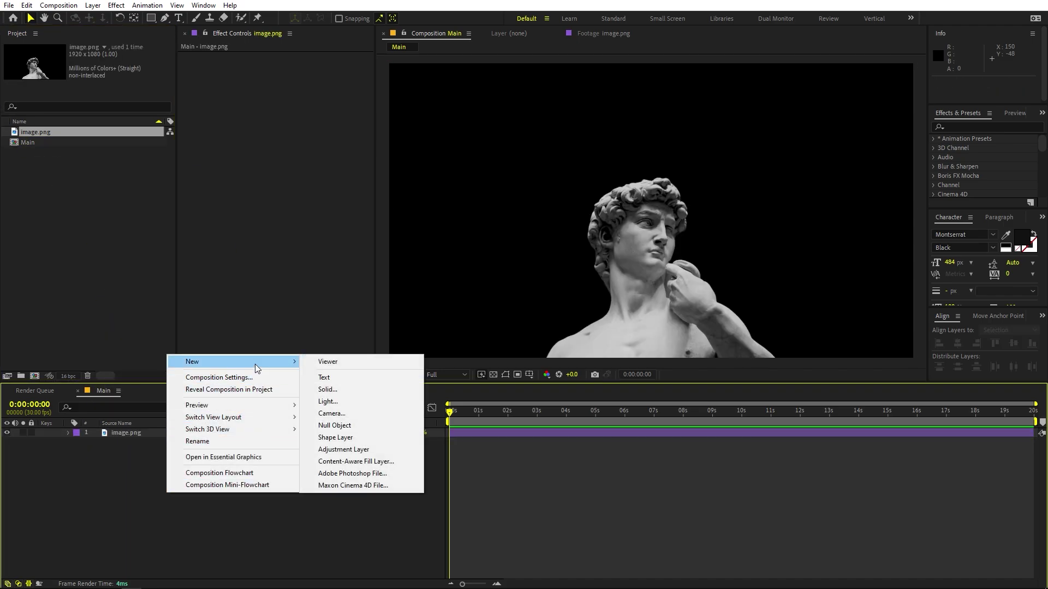
pyautogui.click(331, 389)
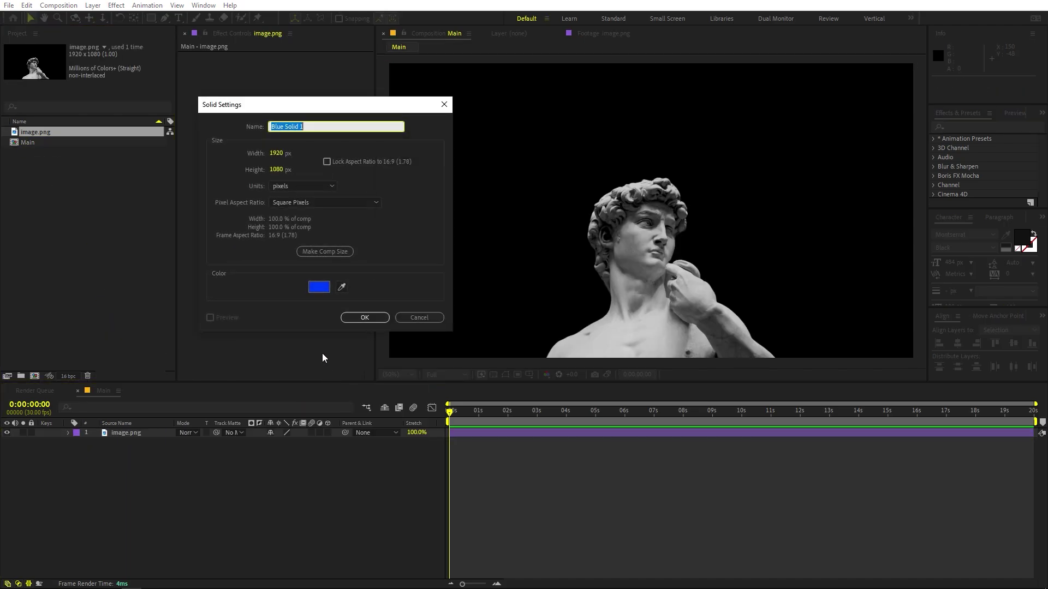
pyautogui.click(319, 288)
pyautogui.moveTo(222, 239); pyautogui.dragTo(176, 220)
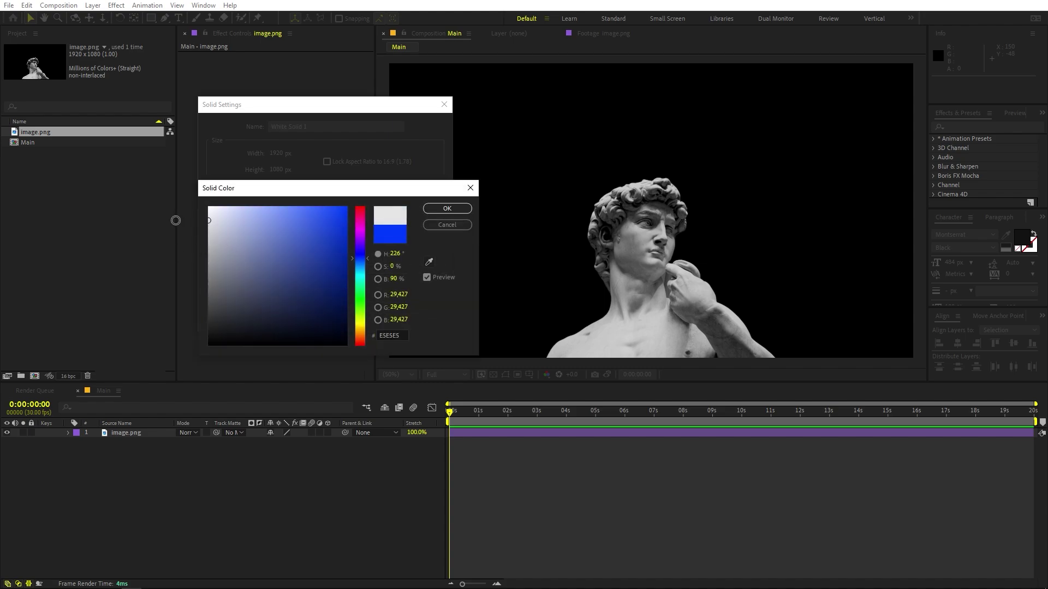
pyautogui.click(446, 209)
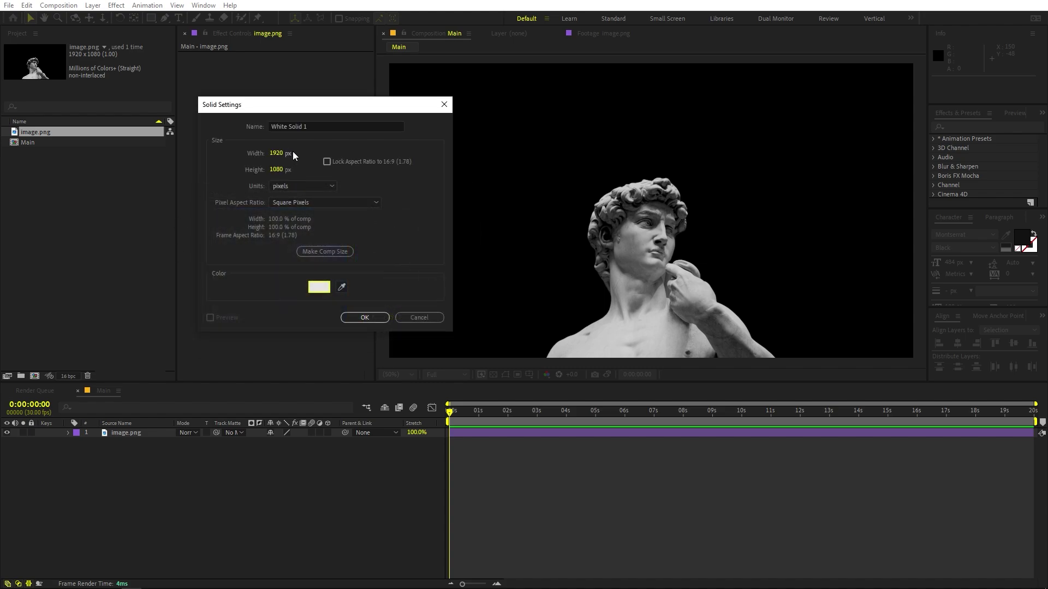
pyautogui.click(361, 316)
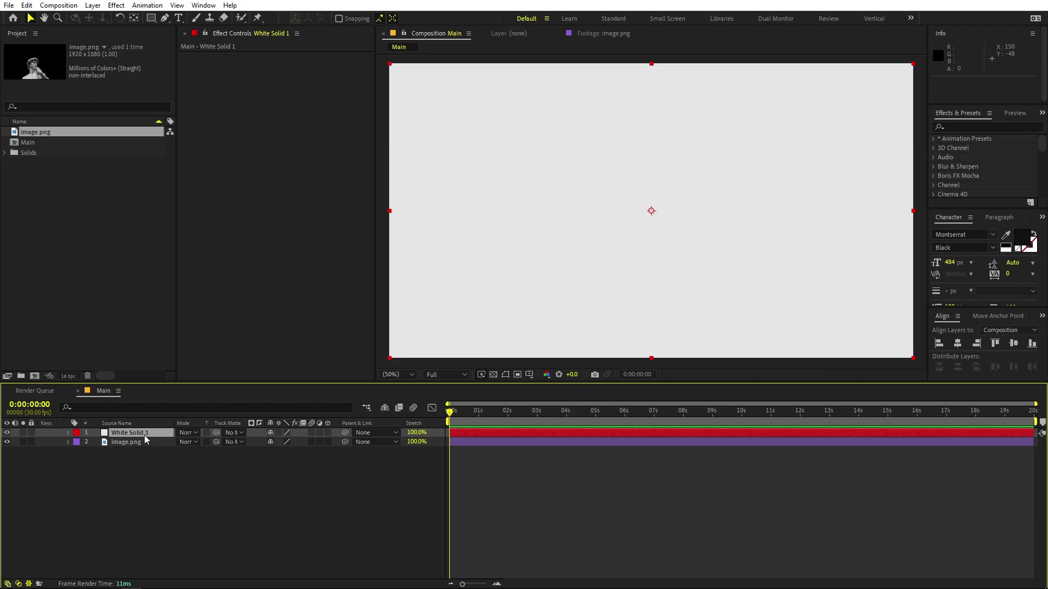
# Move the light gray solid below the image layer and lock both layers.
pyautogui.hotkey('ctrl', '[')
pyautogui.click(31, 442)
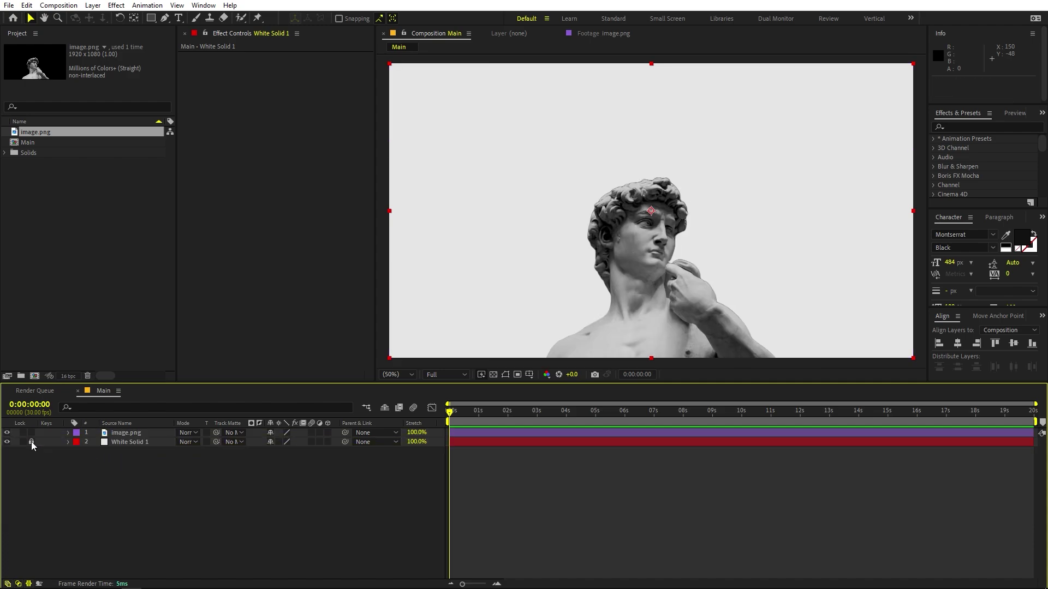
pyautogui.moveTo(572, 271); pyautogui.dragTo(550, 317)
pyautogui.hotkey('ctrl', 'z')
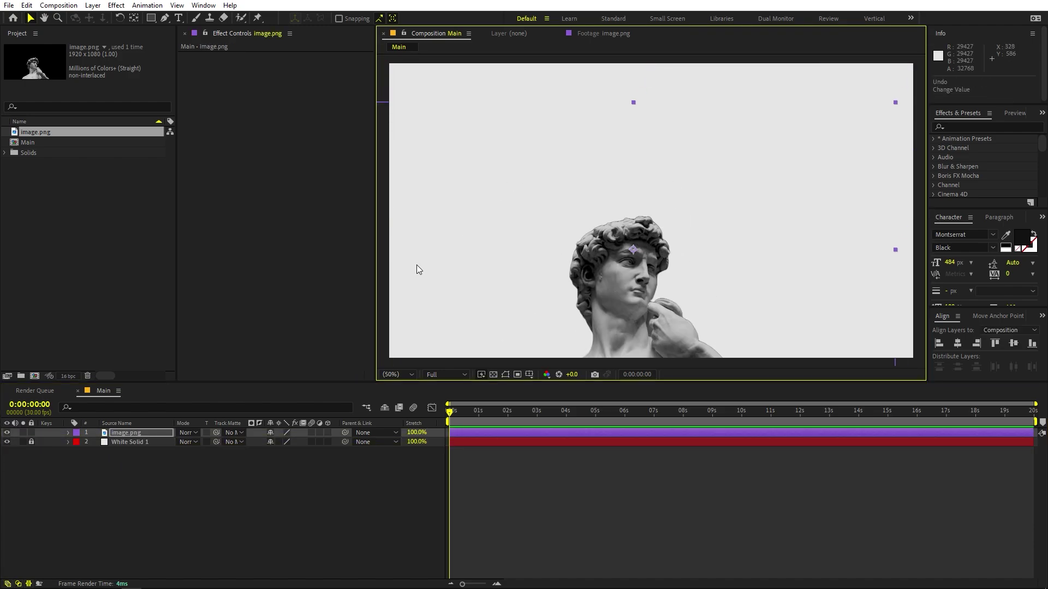
pyautogui.click(31, 432)
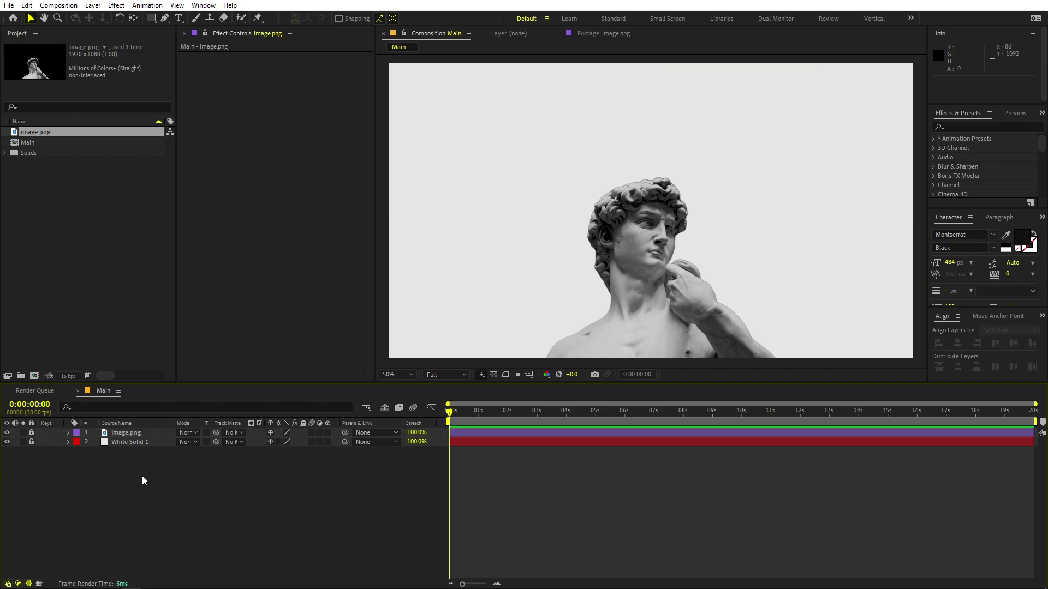
pyautogui.click(82, 328)
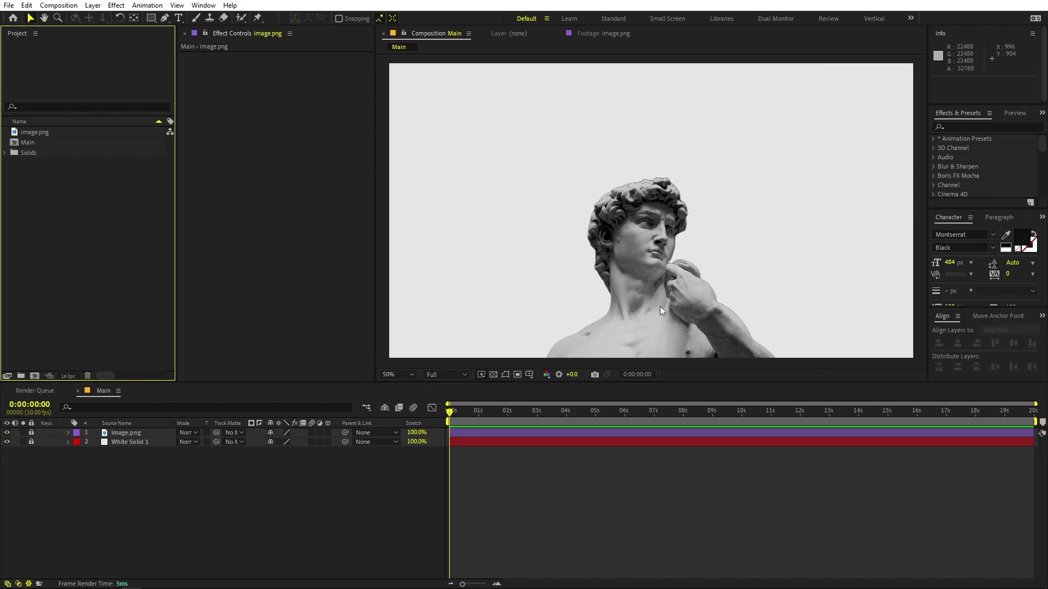
# Add the text "animating" at 72 px and place it at about 504, 278, above the statue's head.
pyautogui.click(178, 18)
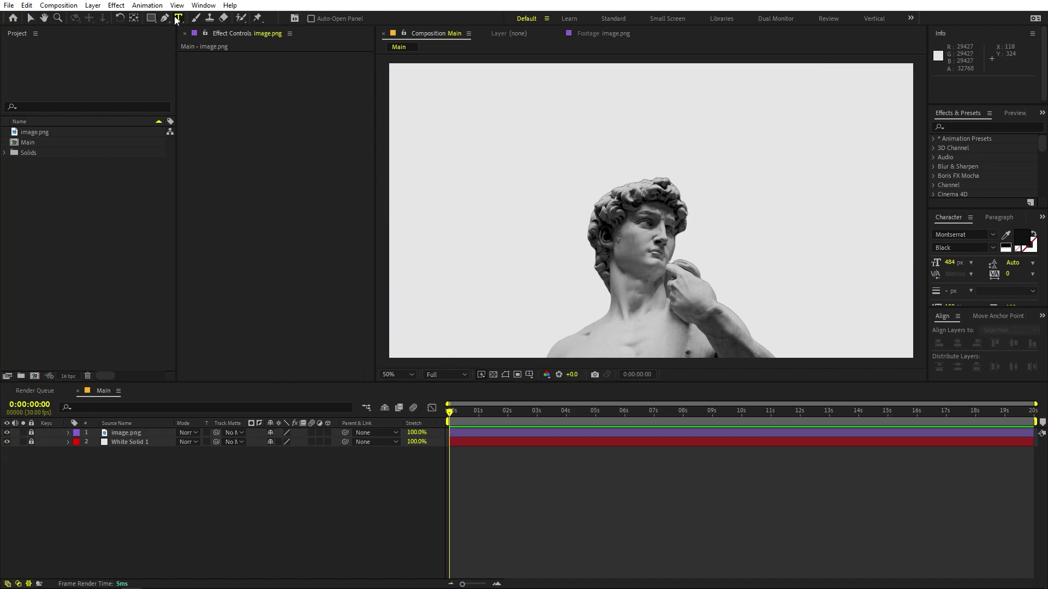
pyautogui.click(471, 126)
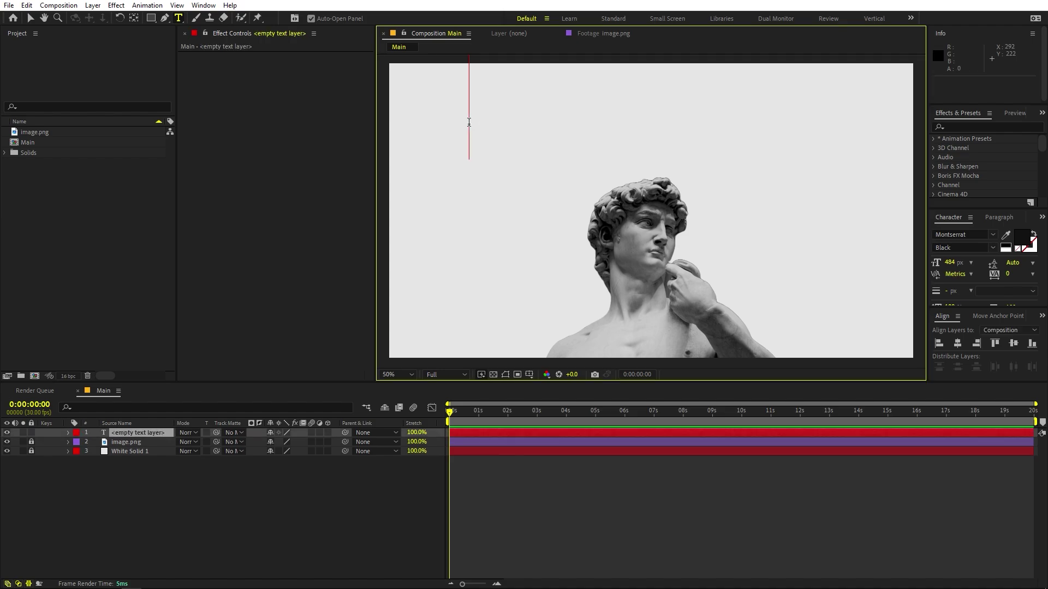
pyautogui.write('animating')
pyautogui.hotkey('ctrl', 'a')
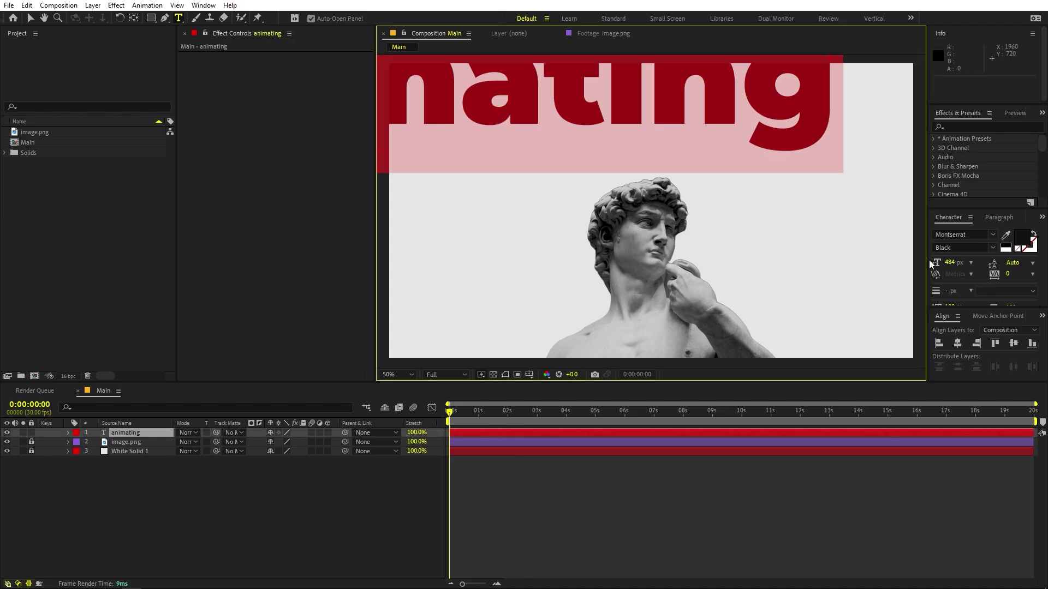
pyautogui.moveTo(949, 266); pyautogui.dragTo(540, 250)
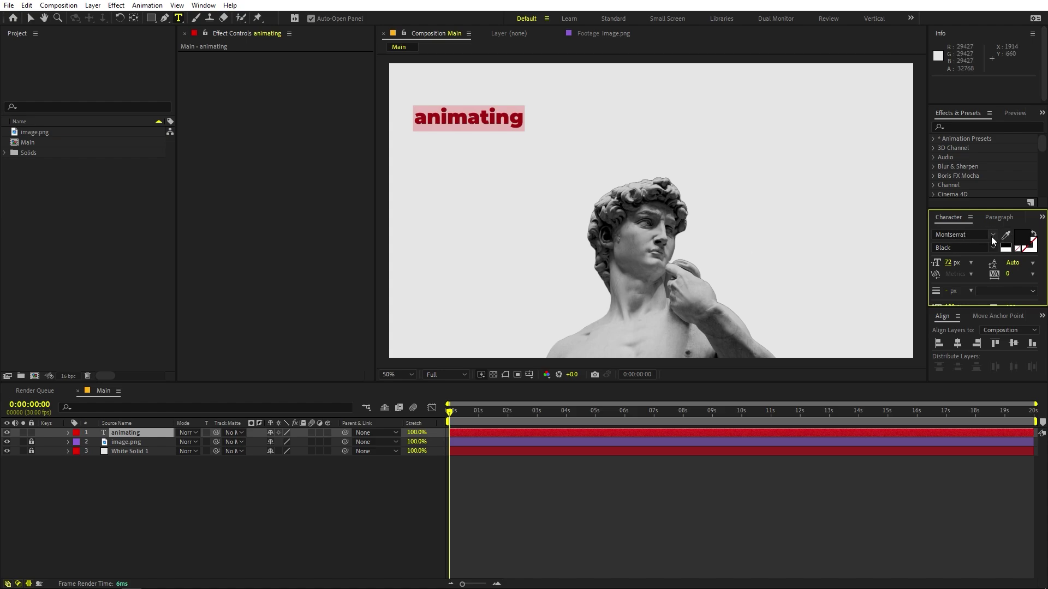
pyautogui.click(29, 18)
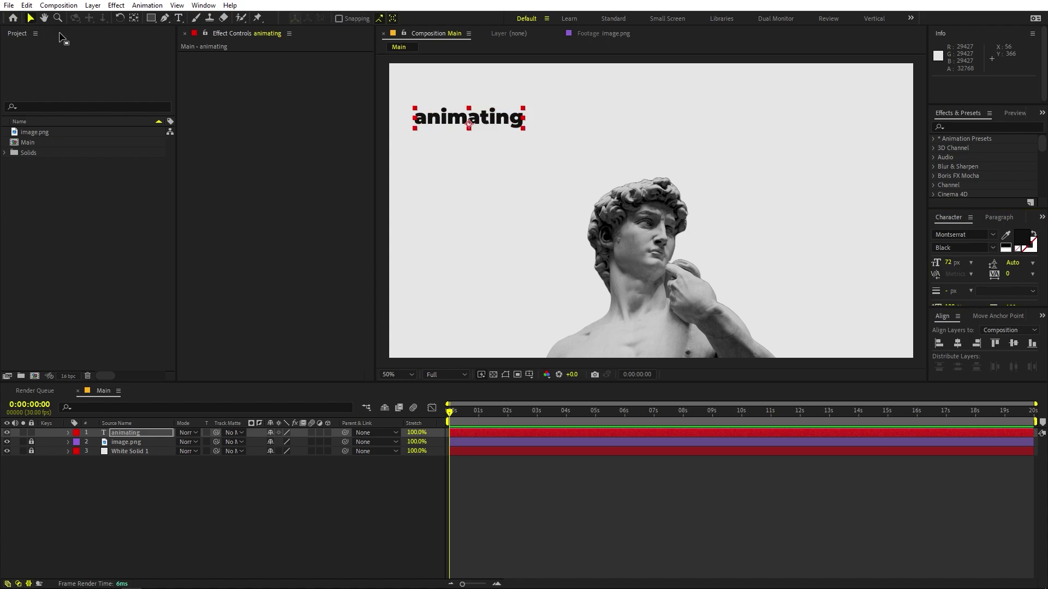
pyautogui.moveTo(470, 118); pyautogui.dragTo(526, 135)
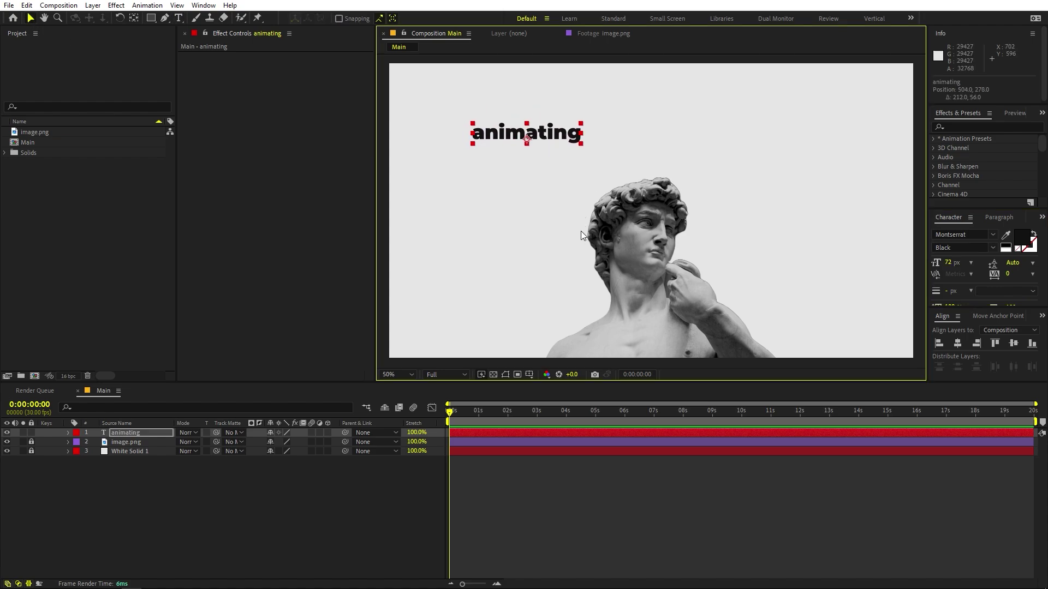
# Draw an open curved mask path on the text layer with the Pen tool, following the statue's outline from the shoulder to the hair.
pyautogui.click(165, 18)
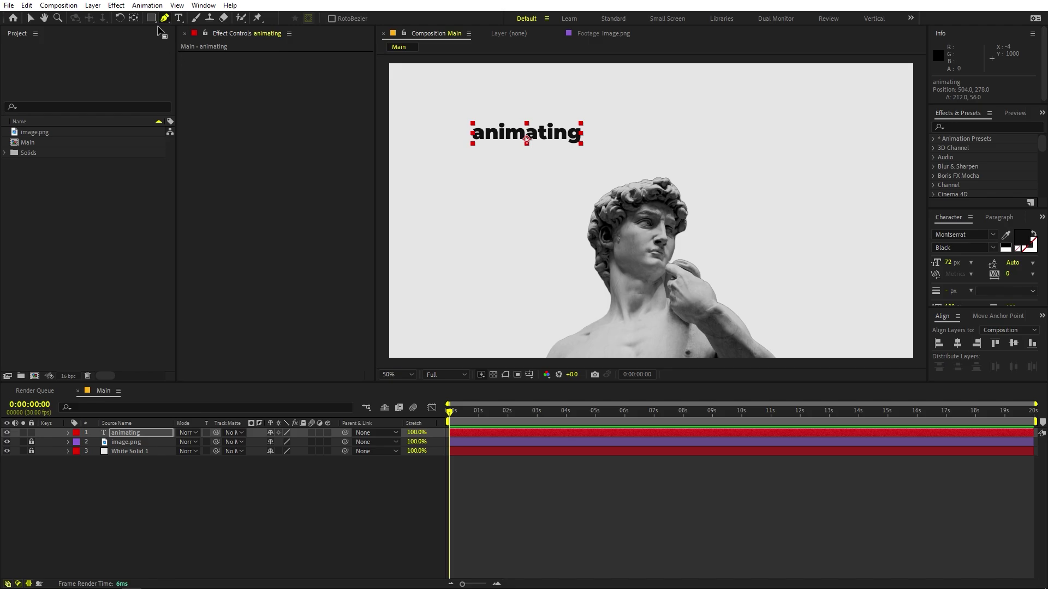
pyautogui.press('.')
pyautogui.click(136, 433)
pyautogui.moveTo(555, 295); pyautogui.dragTo(599, 218)
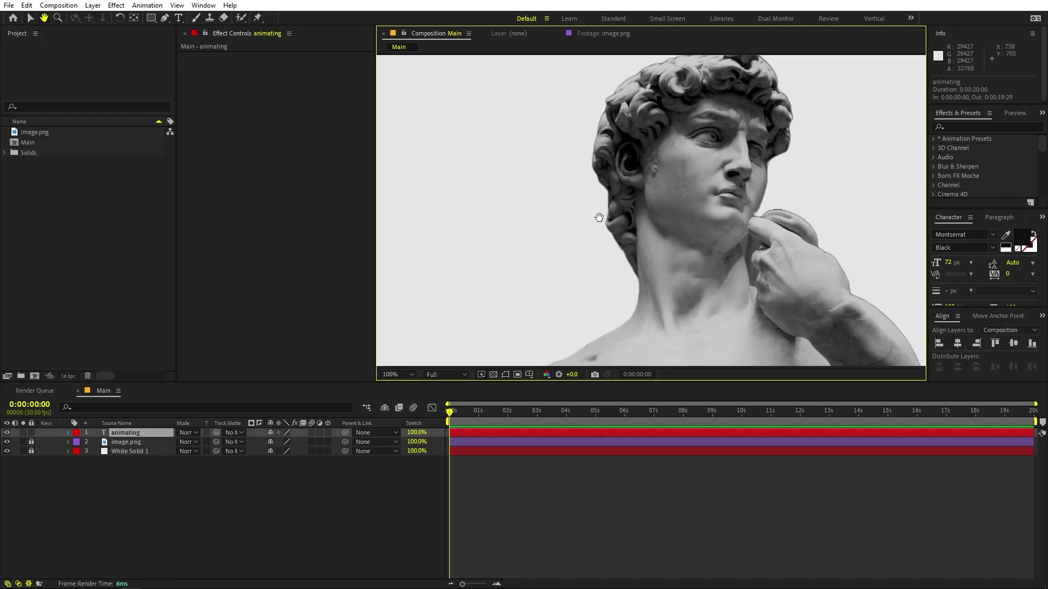
pyautogui.moveTo(570, 333); pyautogui.dragTo(606, 241)
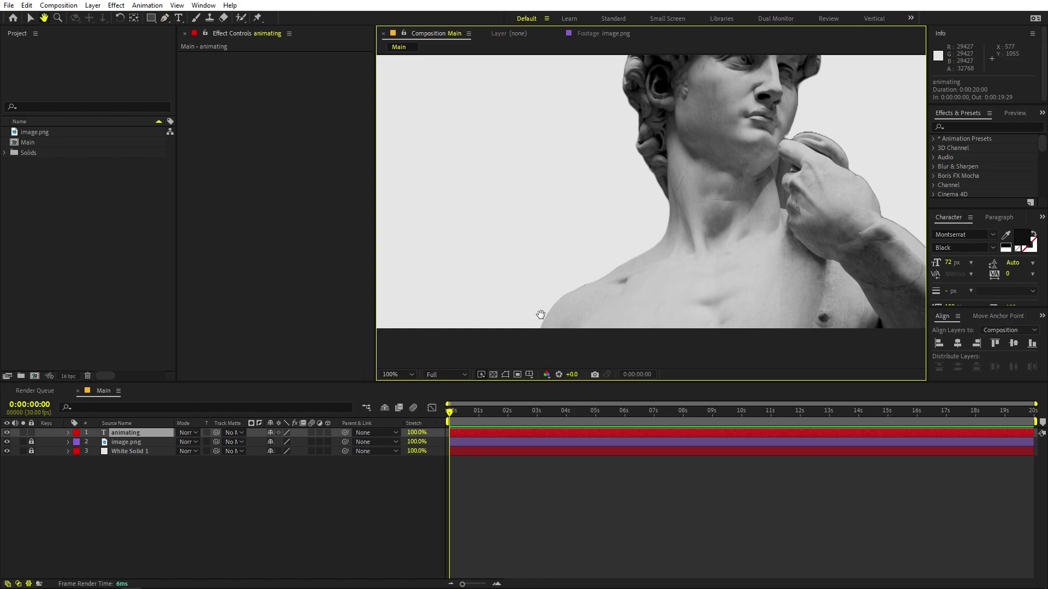
pyautogui.moveTo(540, 313); pyautogui.dragTo(553, 315)
pyautogui.moveTo(715, 218); pyautogui.dragTo(713, 283)
pyautogui.moveTo(602, 352)
pyautogui.mouseDown()
pyautogui.moveTo(617, 324)
pyautogui.moveTo(609, 335)
pyautogui.mouseUp()
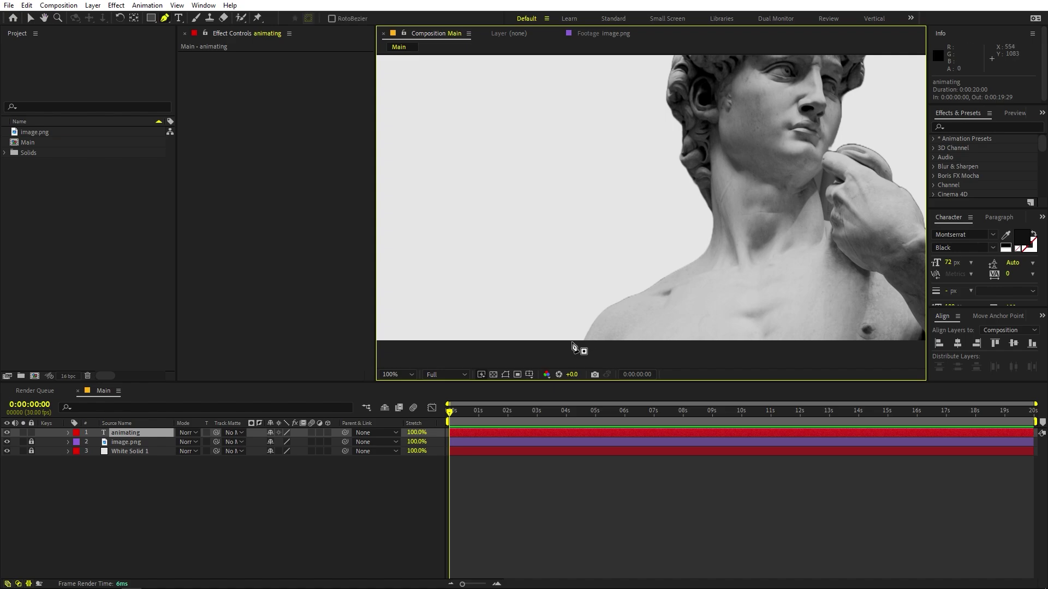
pyautogui.click(570, 344)
pyautogui.moveTo(635, 280); pyautogui.dragTo(693, 269)
pyautogui.moveTo(675, 135); pyautogui.dragTo(664, 106)
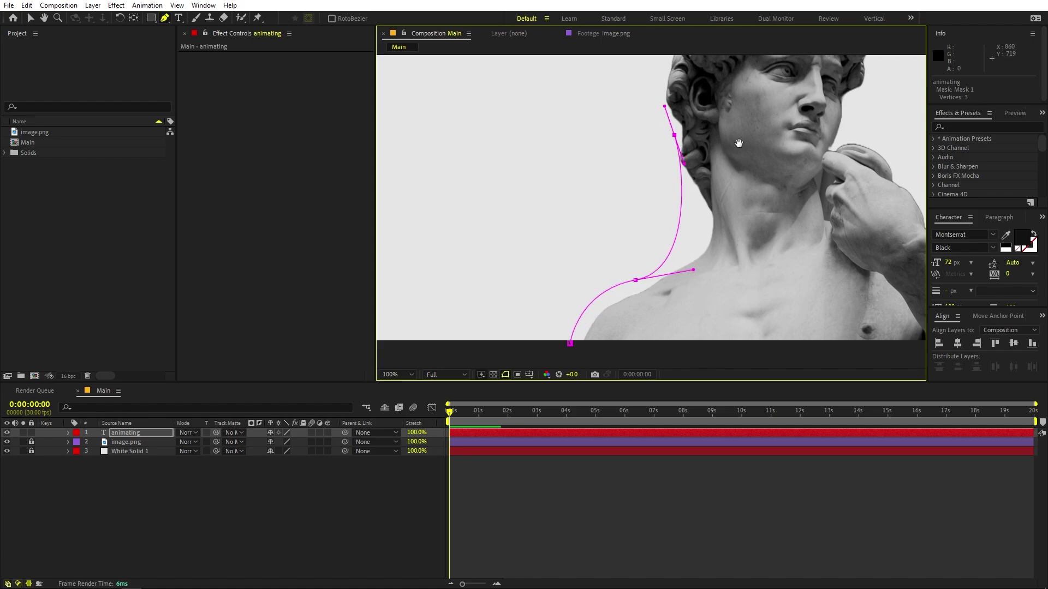
pyautogui.moveTo(739, 143); pyautogui.dragTo(730, 251)
pyautogui.moveTo(665, 242); pyautogui.dragTo(663, 243)
pyautogui.moveTo(701, 90); pyautogui.dragTo(772, 44)
pyautogui.moveTo(702, 158); pyautogui.dragTo(702, 164)
pyautogui.scroll(-1, 654, 138)
# Try changing the color of the text layer's mask to white (FFFFFF).
pyautogui.click(140, 434)
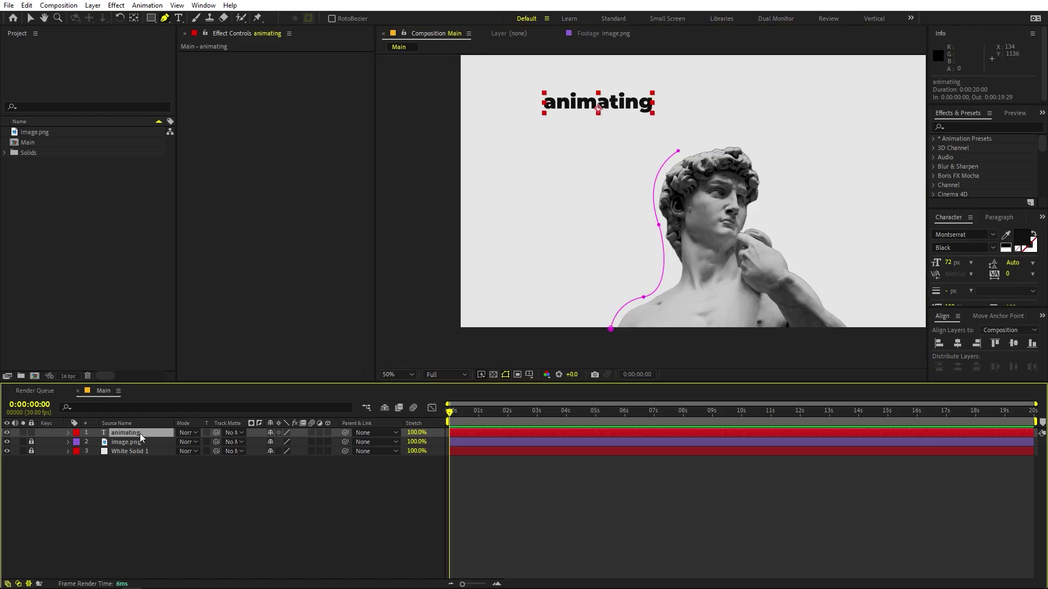
pyautogui.click(67, 433)
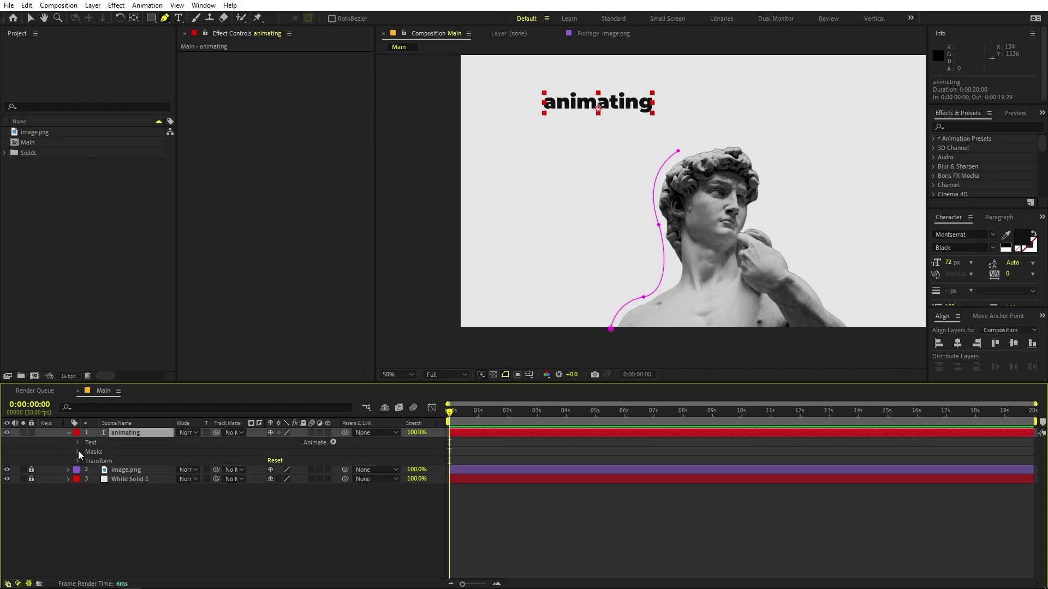
pyautogui.click(77, 452)
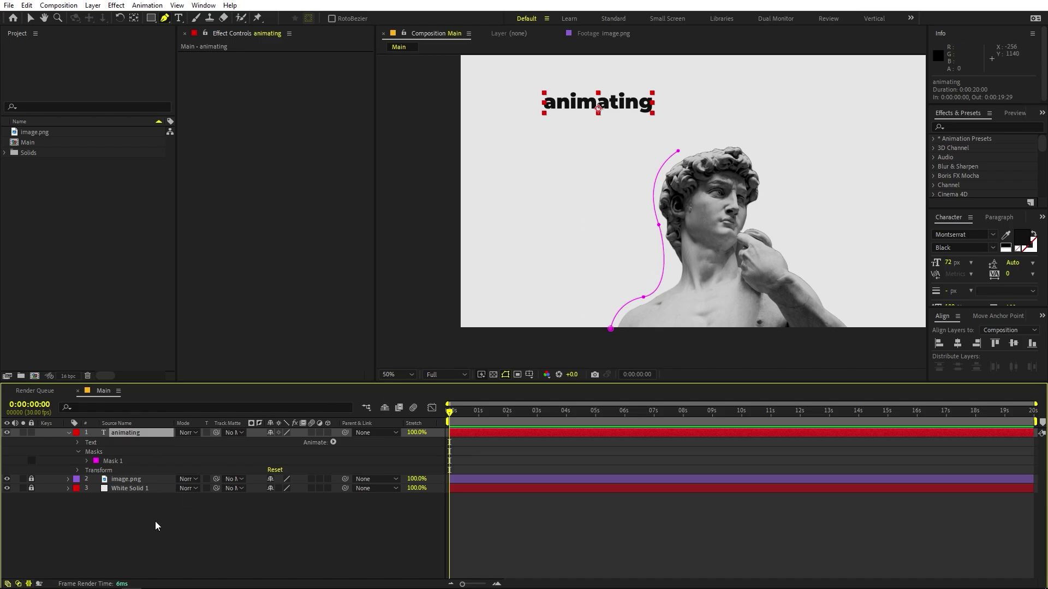
pyautogui.click(97, 462)
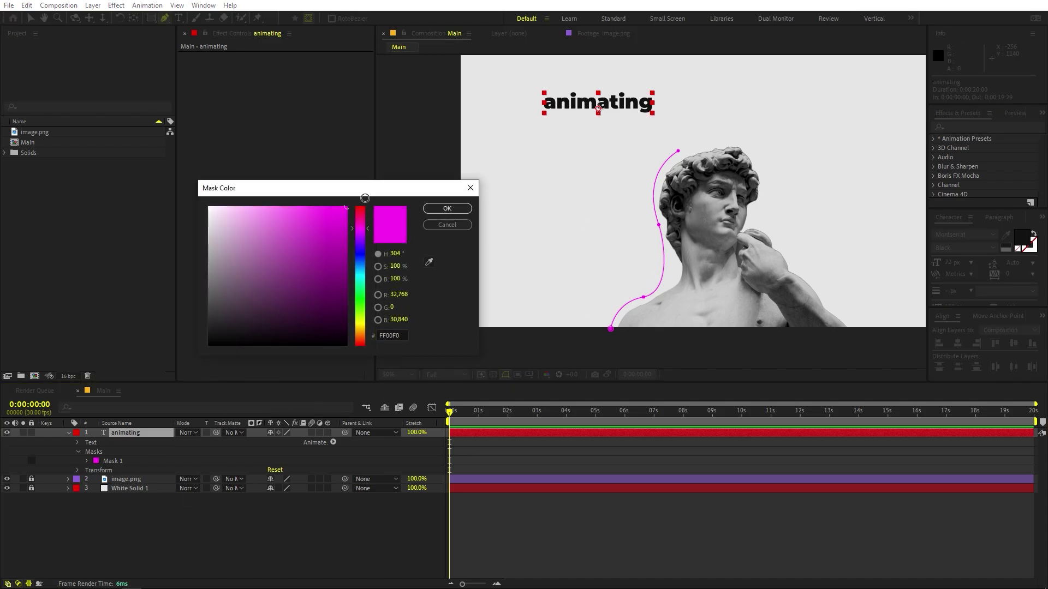
pyautogui.moveTo(299, 217); pyautogui.dragTo(128, 207)
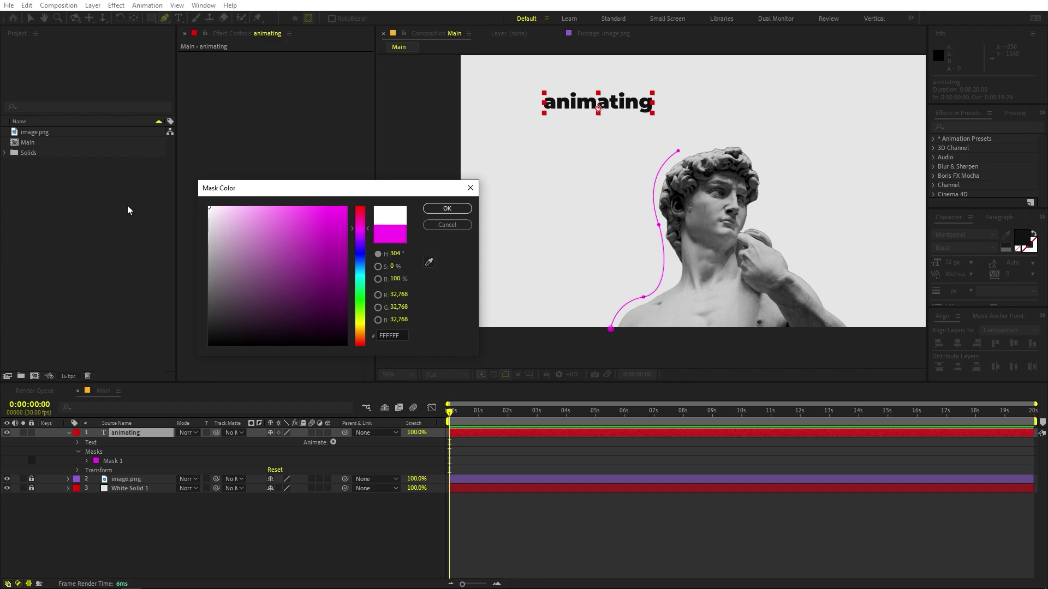
pyautogui.click(447, 209)
pyautogui.hotkey('ctrl', 'z')
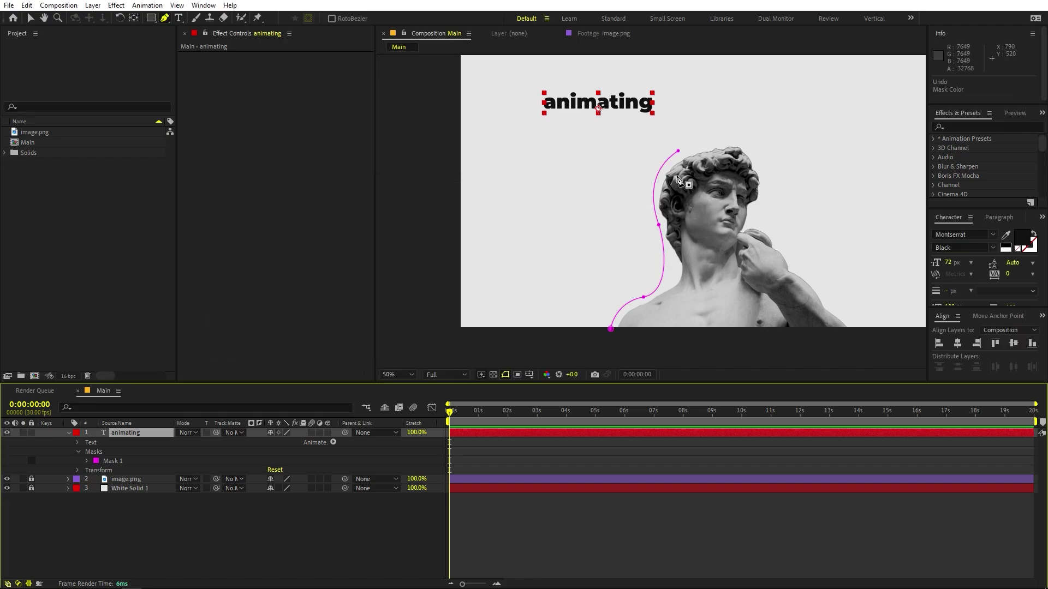
# Set the path option of the "animating" text to Mask 1.
pyautogui.click(78, 452)
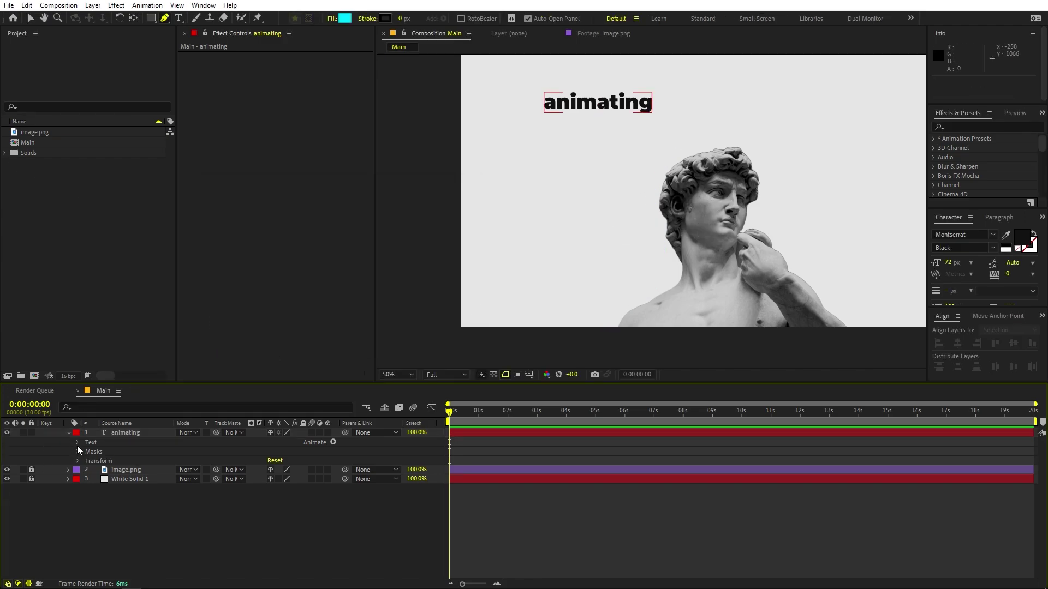
pyautogui.click(77, 443)
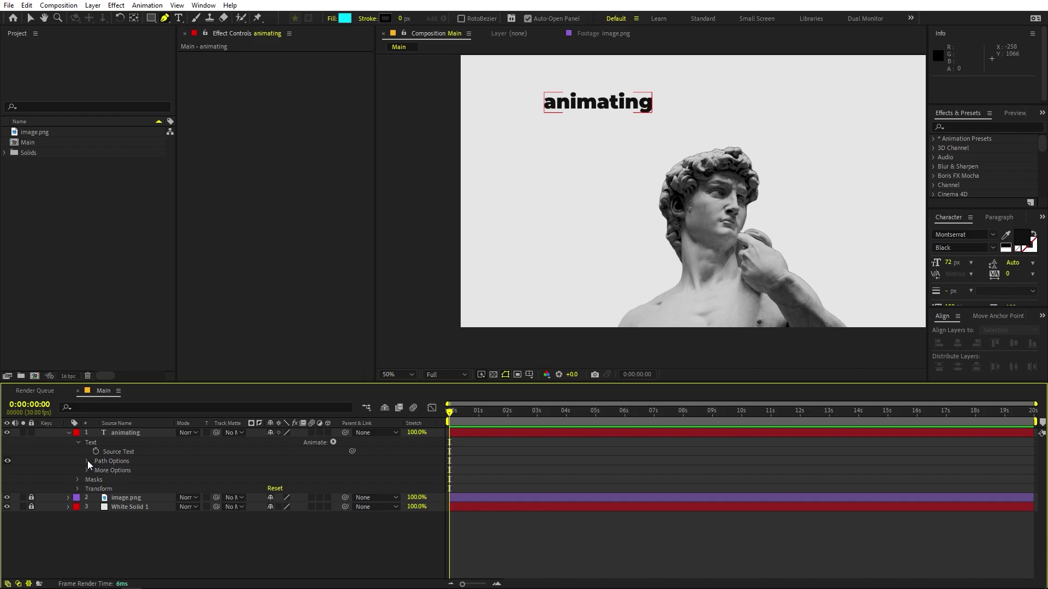
pyautogui.click(88, 461)
pyautogui.click(284, 470)
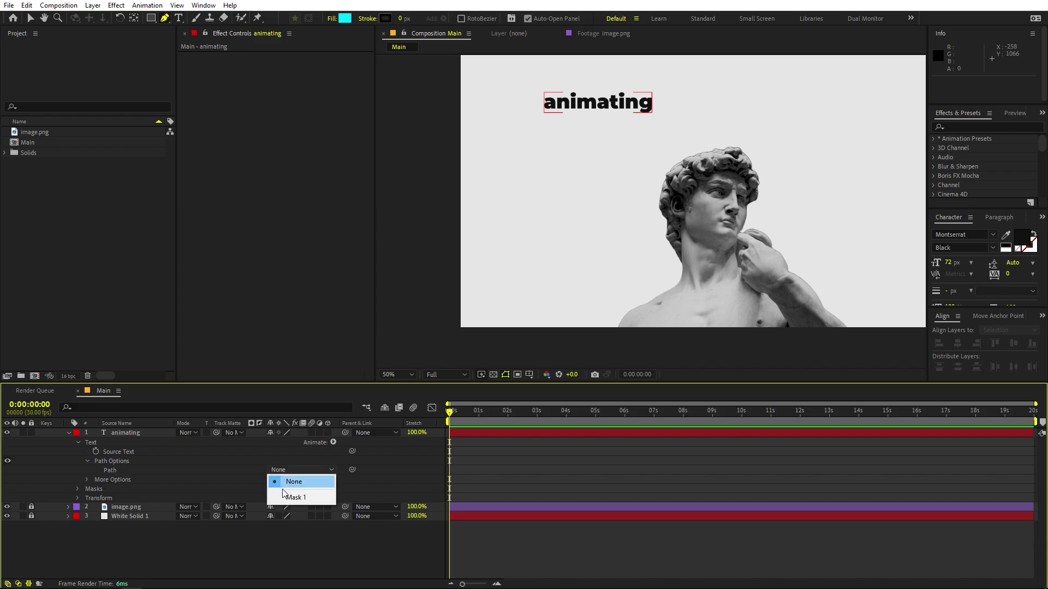
pyautogui.click(300, 495)
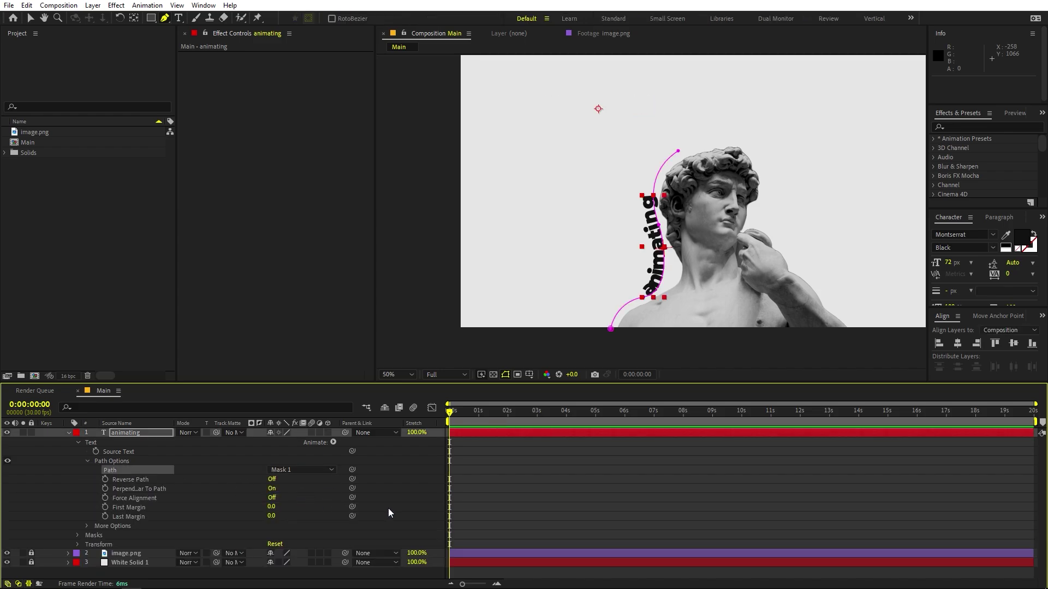
# Try reversing the path direction of the "animating" text, and turn Reverse Path back off.
pyautogui.click(590, 480)
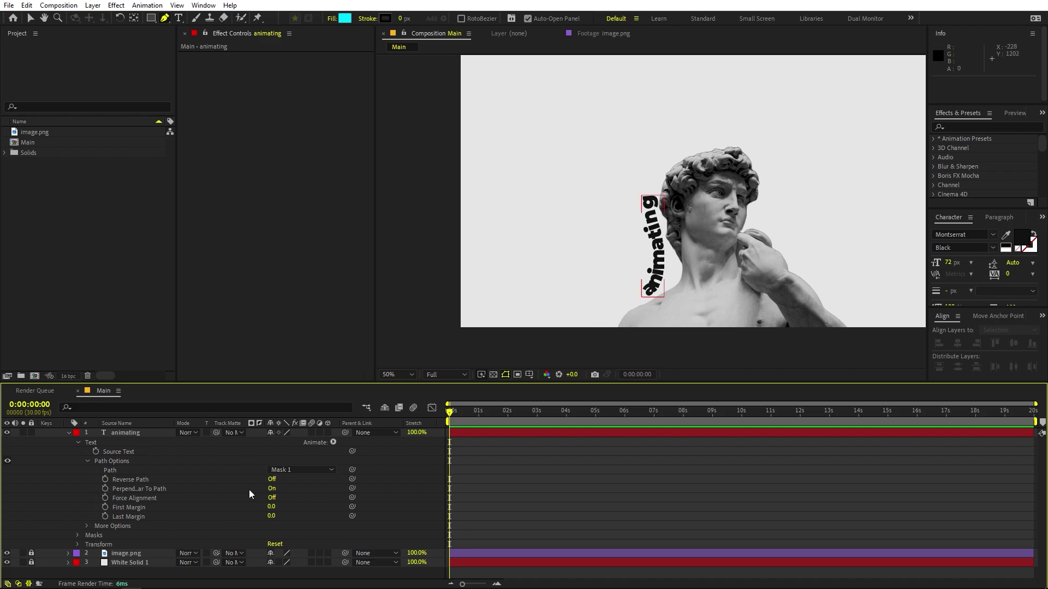
pyautogui.click(271, 480)
pyautogui.click(272, 480)
pyautogui.click(273, 479)
pyautogui.press('h')
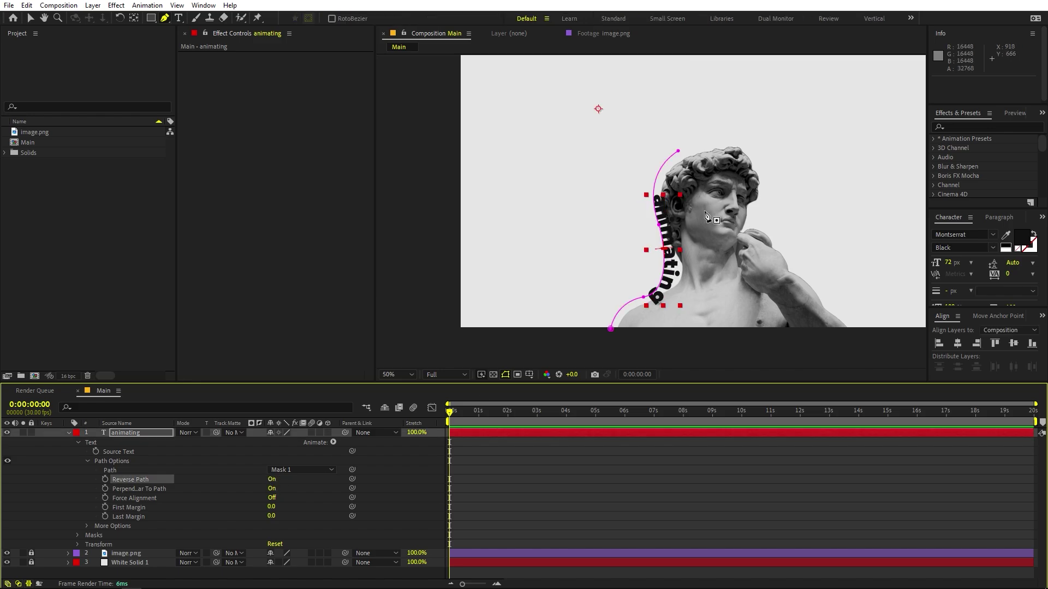
pyautogui.scroll(4, 667, 220)
pyautogui.moveTo(691, 238); pyautogui.dragTo(639, 8)
pyautogui.press('g')
pyautogui.click(272, 480)
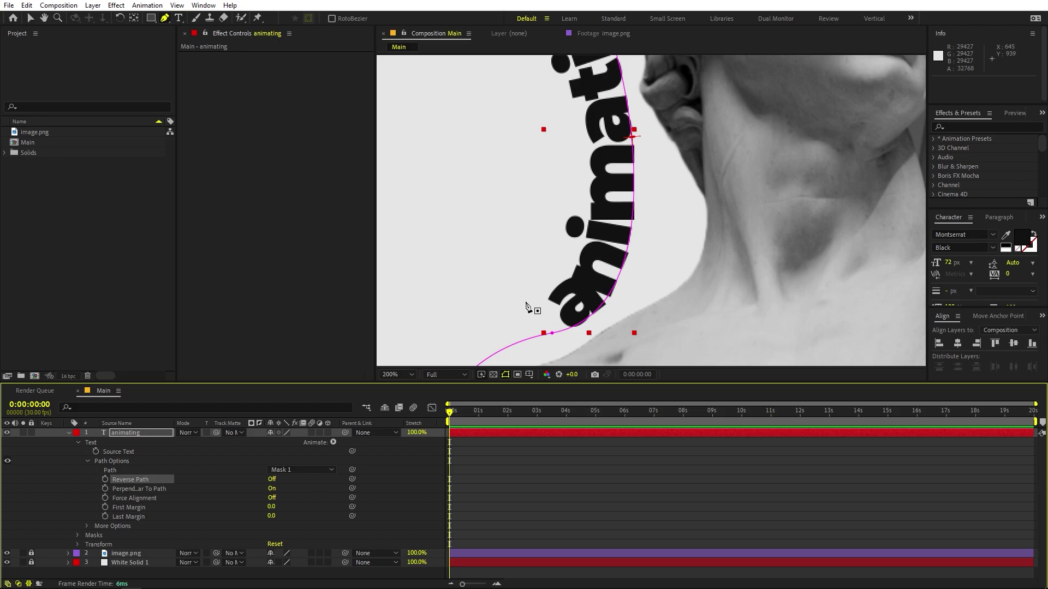
# Try Force Alignment on the "animating" text's path and undo it.
pyautogui.press('h')
pyautogui.scroll(-4, 666, 253)
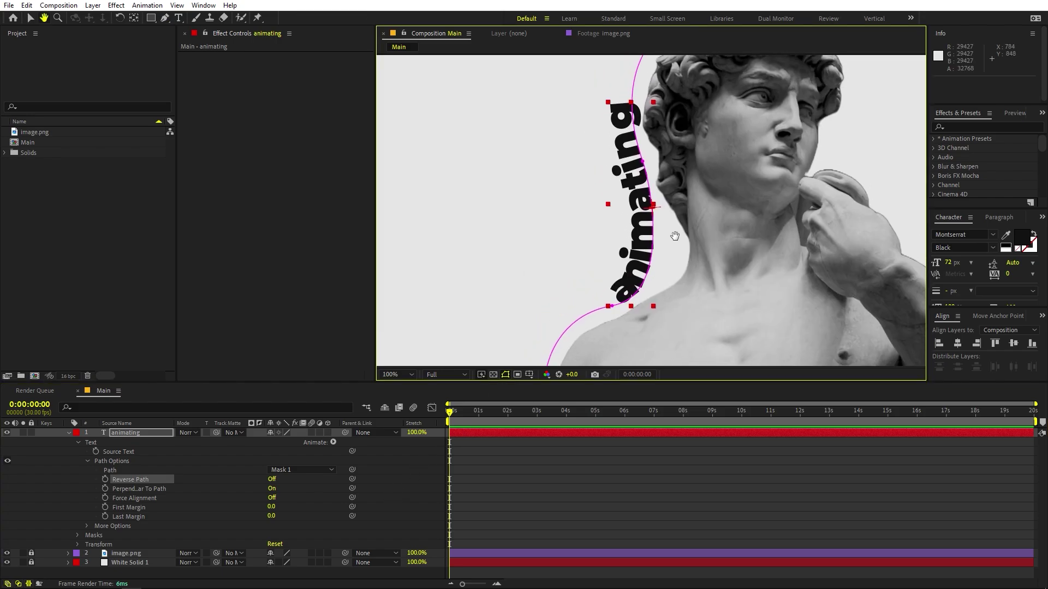
pyautogui.press('g')
pyautogui.click(272, 498)
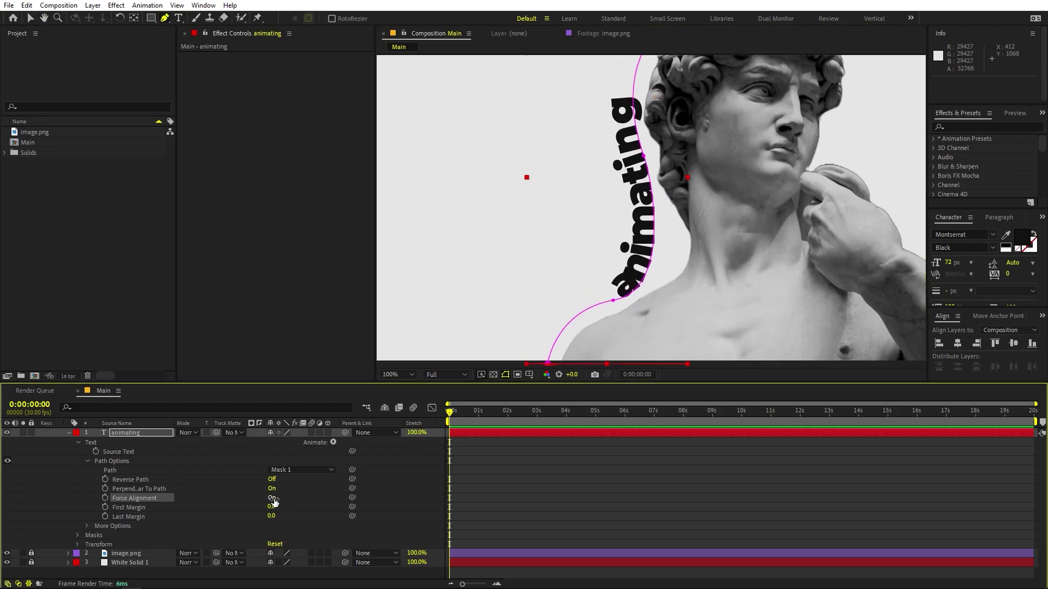
pyautogui.scroll(-2, 604, 257)
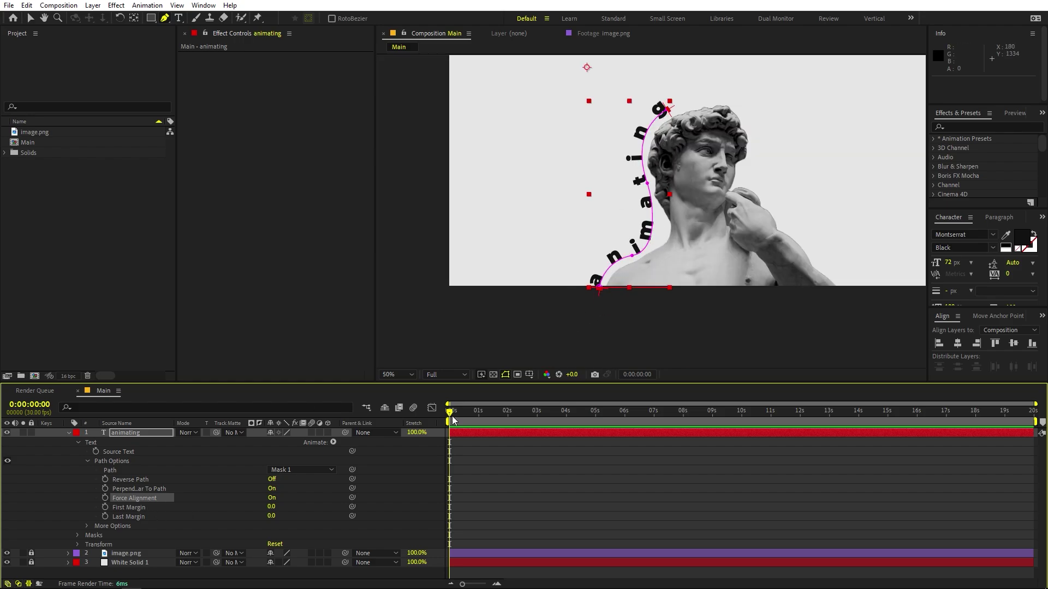
pyautogui.hotkey('ctrl', 'z')
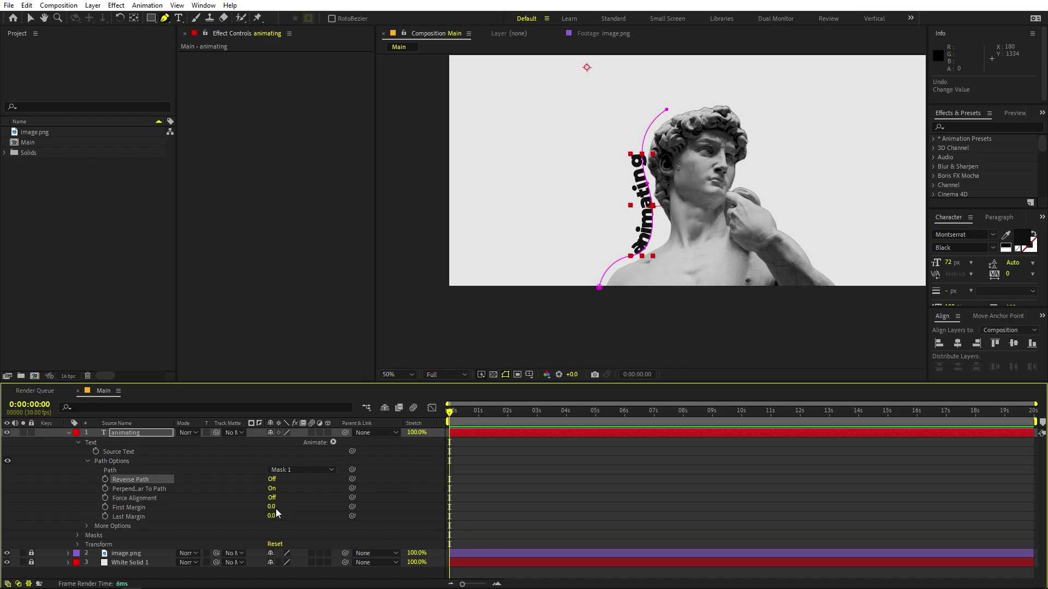
# Slide the "animating" text down its path to the shoulder by setting First Margin to -172.
pyautogui.click(132, 509)
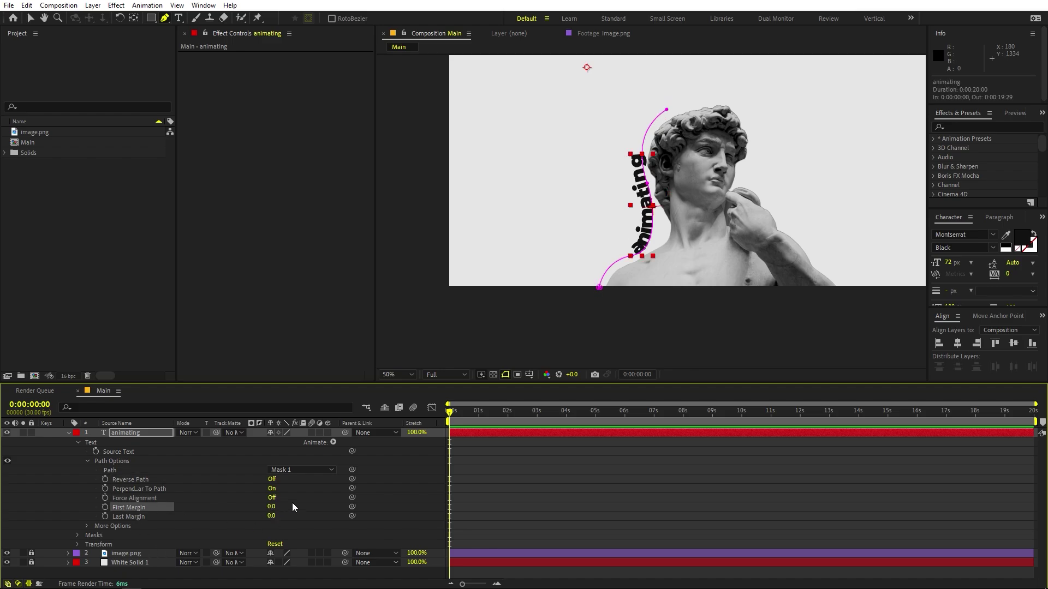
pyautogui.moveTo(271, 506); pyautogui.dragTo(413, 542)
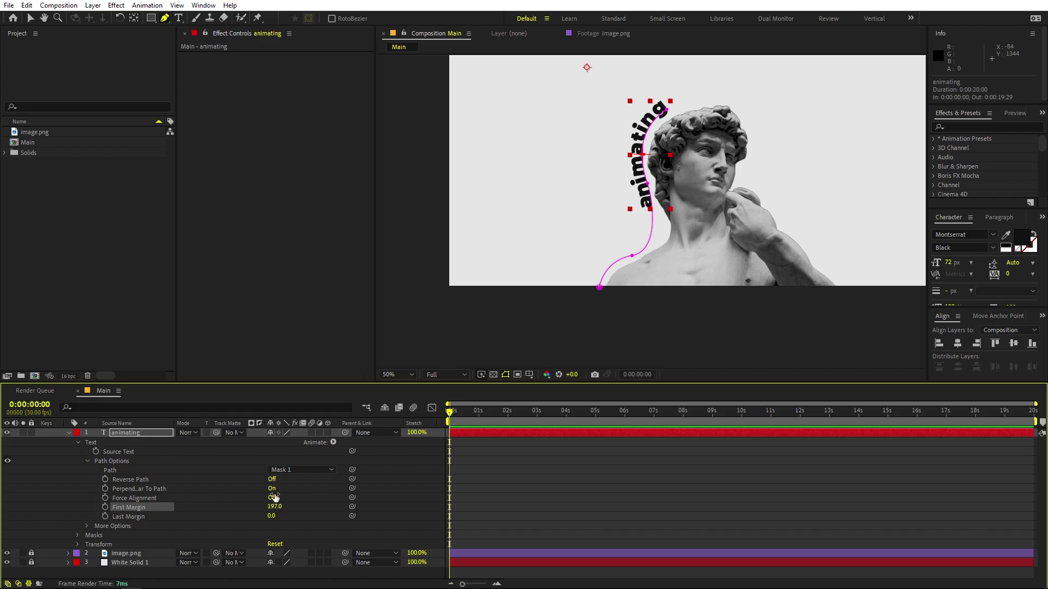
pyautogui.moveTo(276, 508); pyautogui.dragTo(100, 534)
# Reshape the mask path where the neck meets the shoulder by moving its vertex along the statue's outline for a gentler bend.
pyautogui.scroll(4, 638, 247)
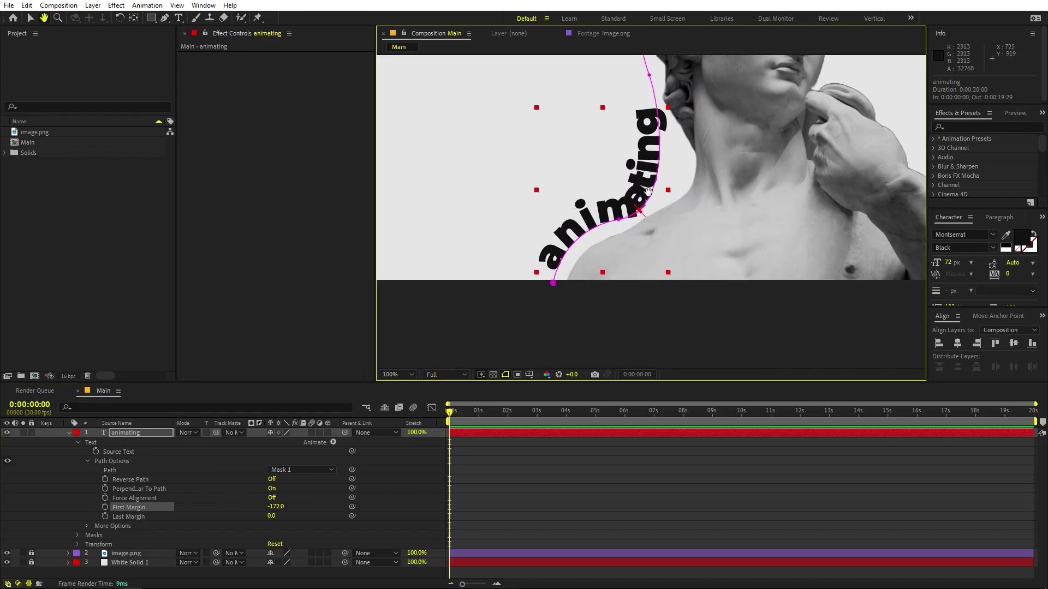
pyautogui.press('g')
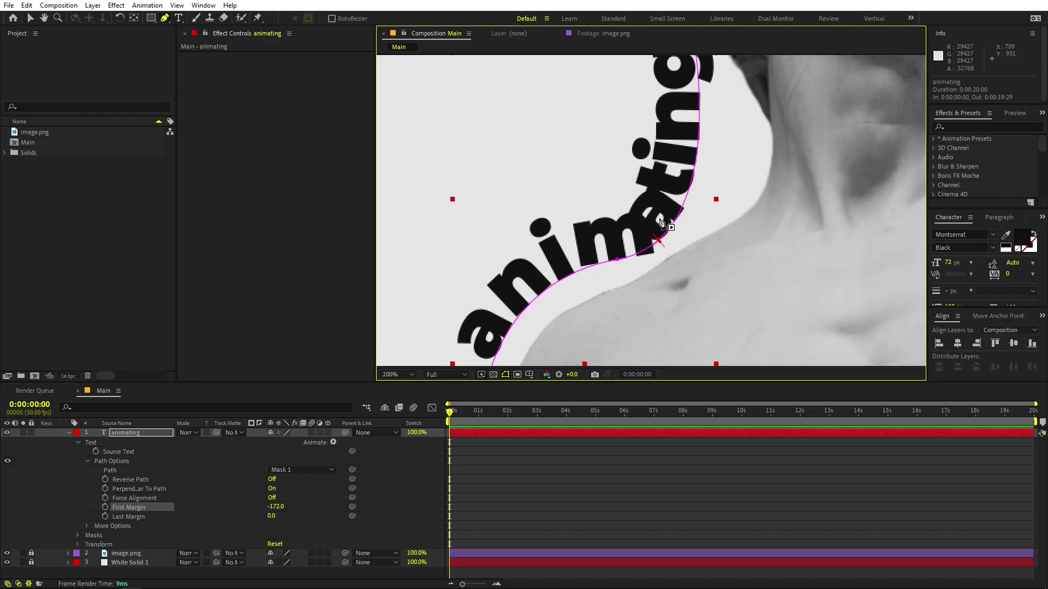
pyautogui.moveTo(619, 262); pyautogui.dragTo(725, 227)
pyautogui.moveTo(618, 260); pyautogui.dragTo(645, 244)
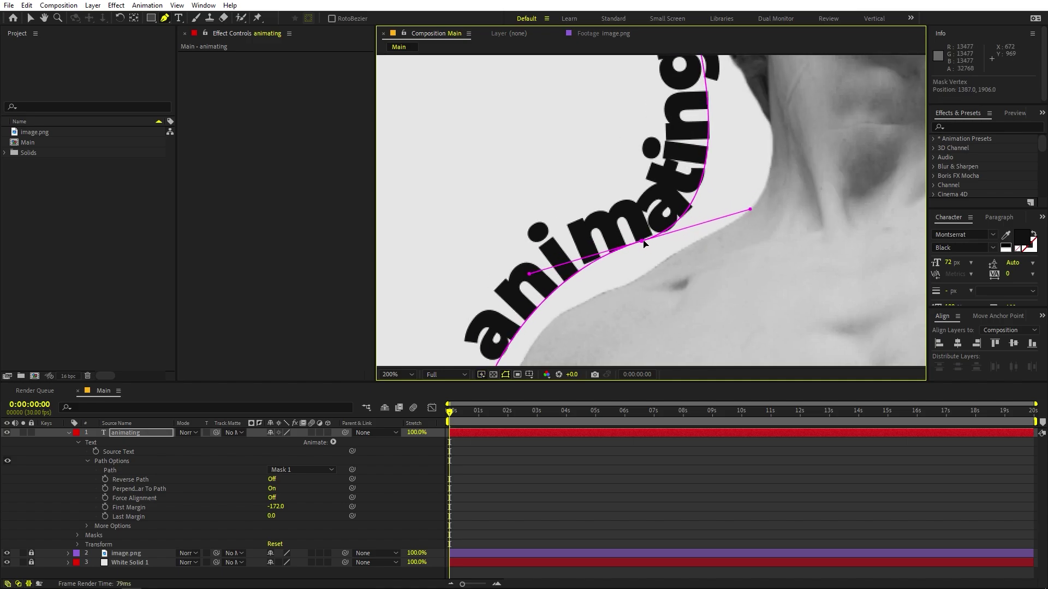
pyautogui.scroll(-1, 675, 205)
pyautogui.moveTo(685, 184); pyautogui.dragTo(673, 219)
pyautogui.press('g')
pyautogui.moveTo(656, 125); pyautogui.dragTo(654, 118)
pyautogui.press('v')
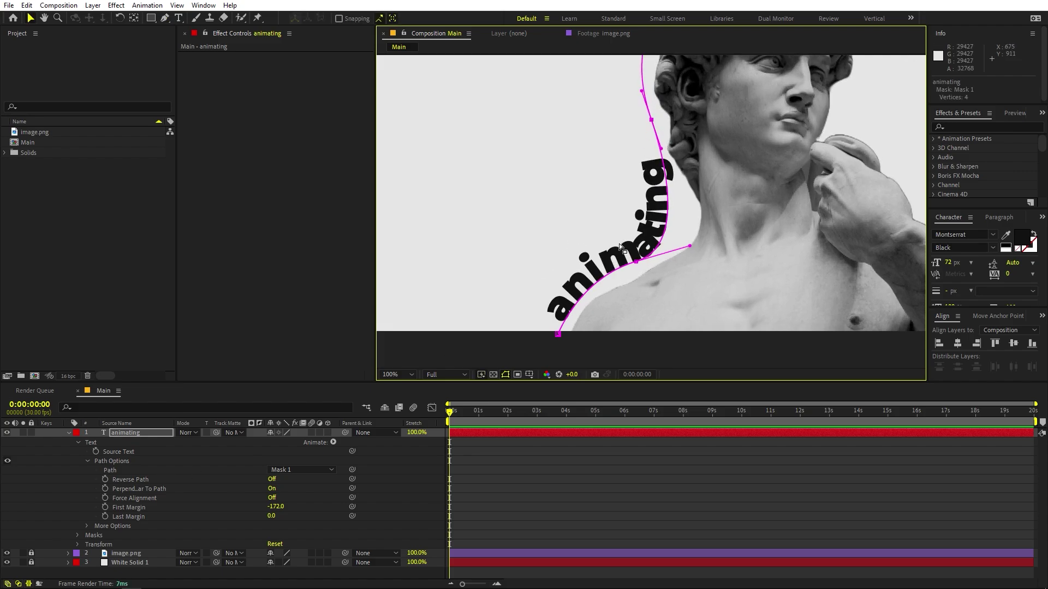
# Try a tracking of 64 on the "animating" text and undo it.
pyautogui.doubleClick(138, 434)
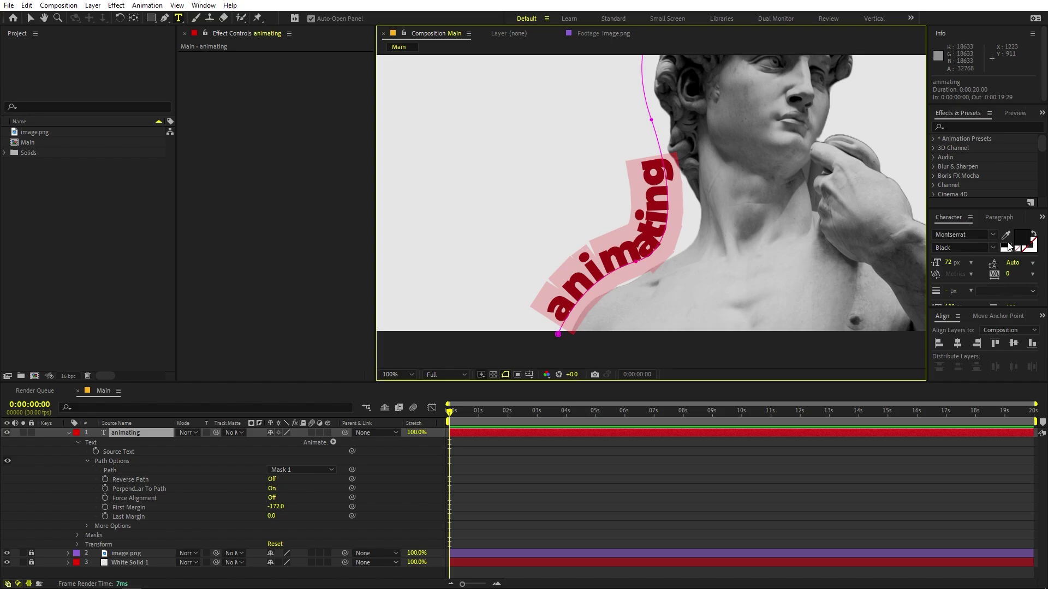
pyautogui.moveTo(1010, 275); pyautogui.dragTo(1041, 263)
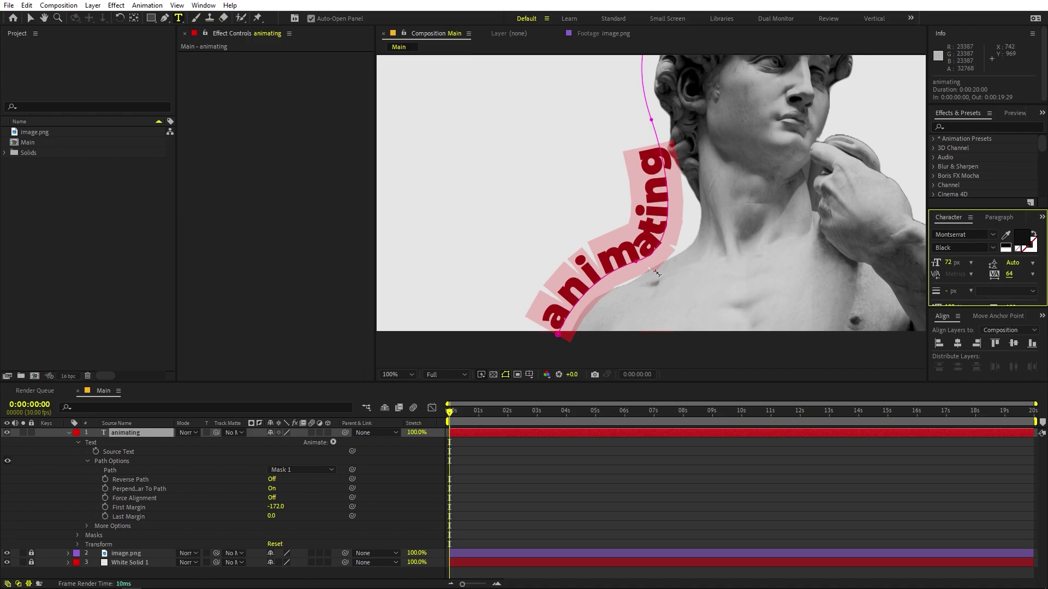
pyautogui.click(604, 499)
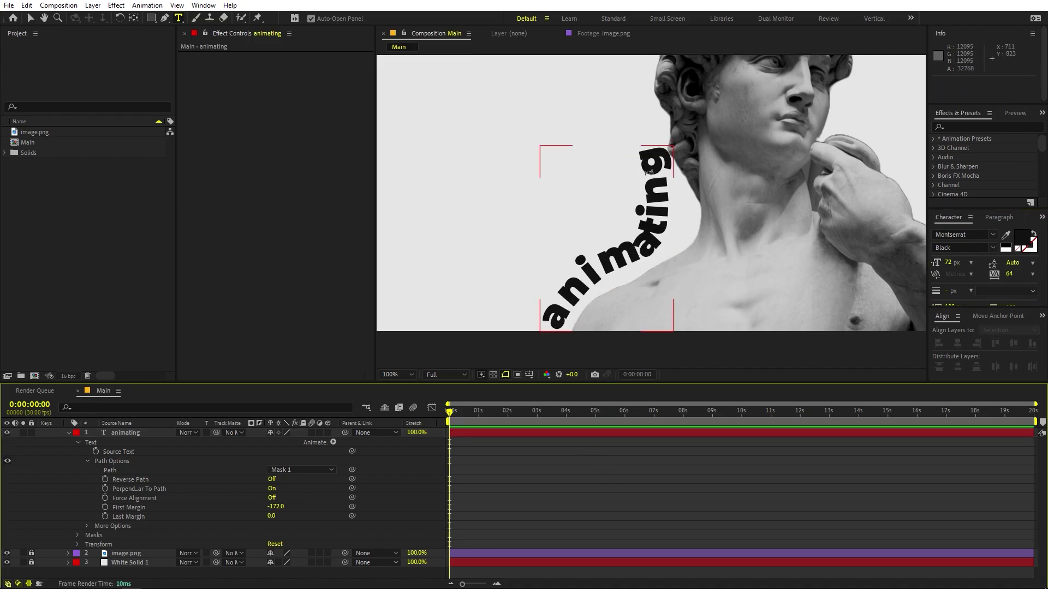
pyautogui.click(686, 201)
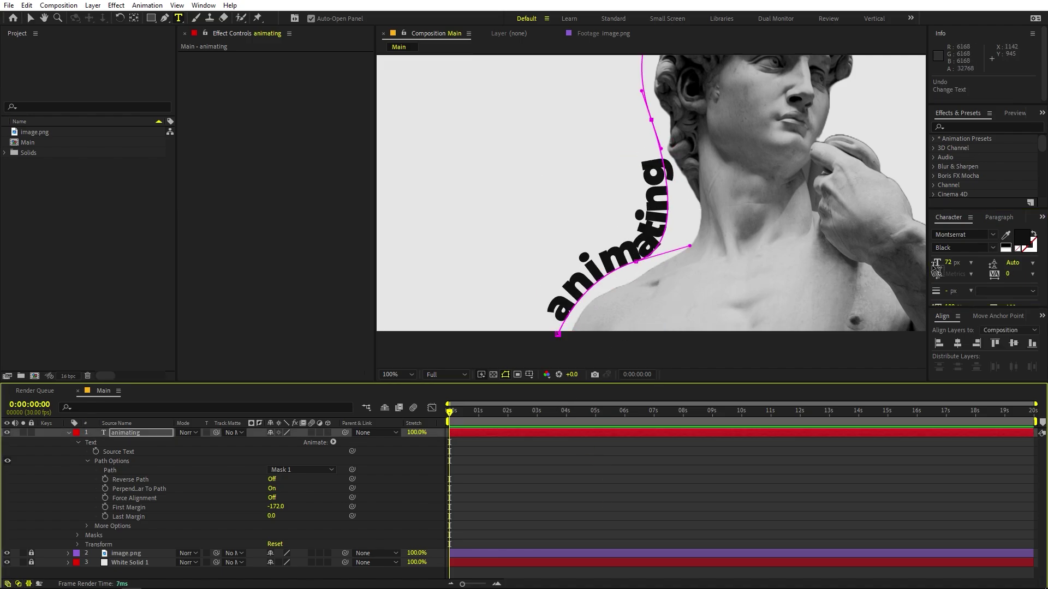
# Fine-tune the mask path by nudging the vertices beside the neck and at the shoulder.
pyautogui.click(30, 18)
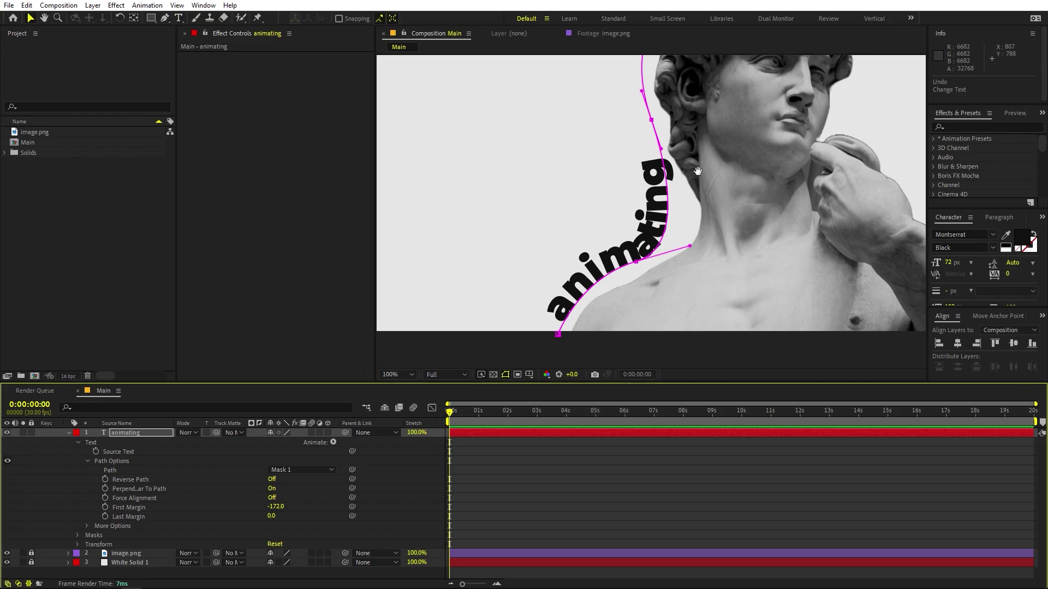
pyautogui.moveTo(696, 171); pyautogui.dragTo(712, 206)
pyautogui.moveTo(666, 156); pyautogui.dragTo(668, 146)
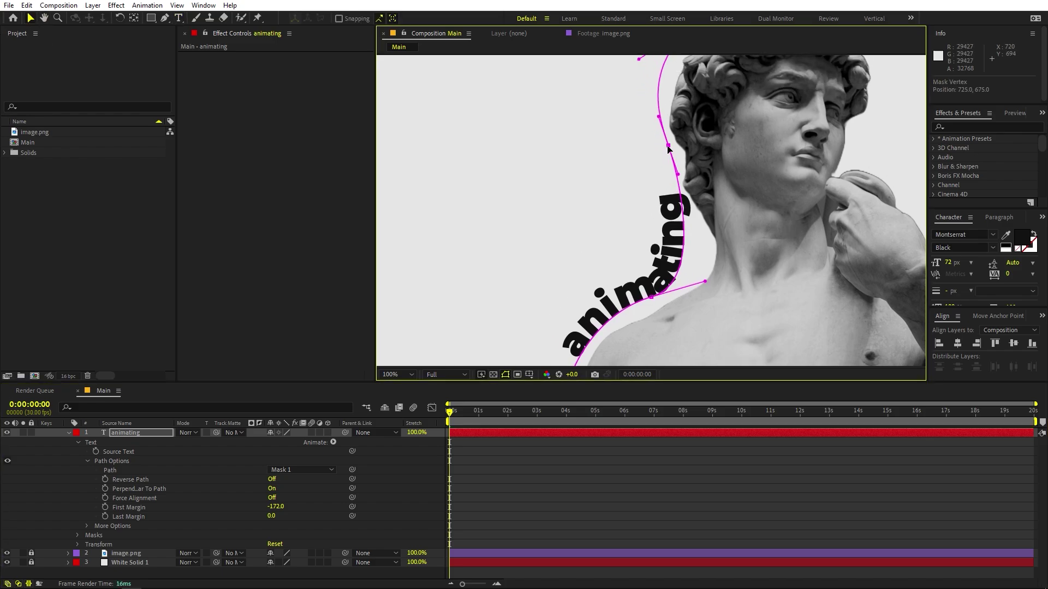
pyautogui.moveTo(651, 297); pyautogui.dragTo(651, 302)
# Set the First Margin of the "animating" text to -136.3.
pyautogui.moveTo(278, 509); pyautogui.dragTo(306, 501)
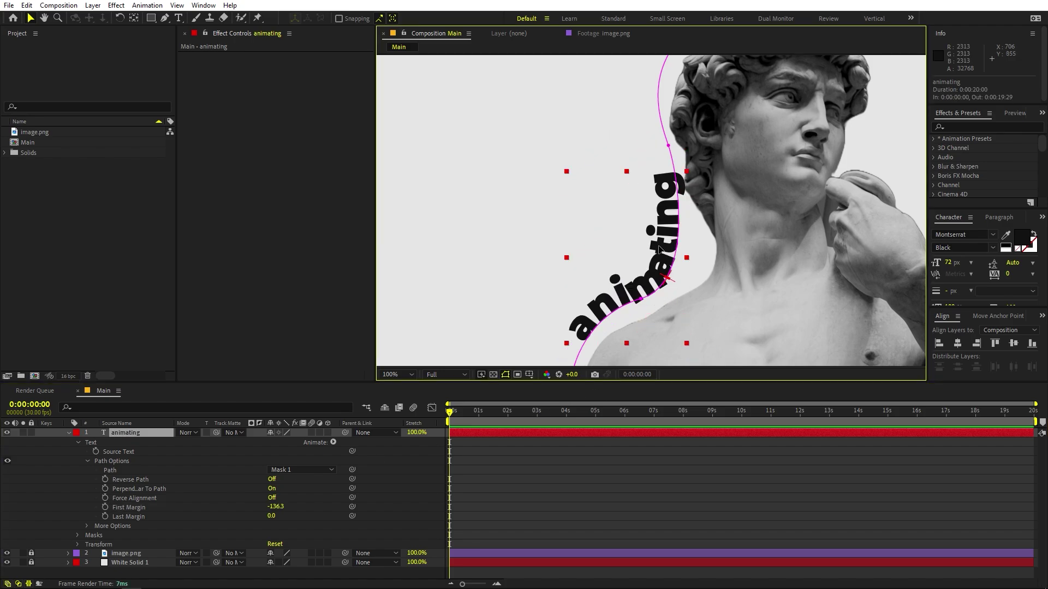
pyautogui.moveTo(659, 249); pyautogui.dragTo(657, 258)
pyautogui.click(672, 474)
pyautogui.scroll(-1, 719, 210)
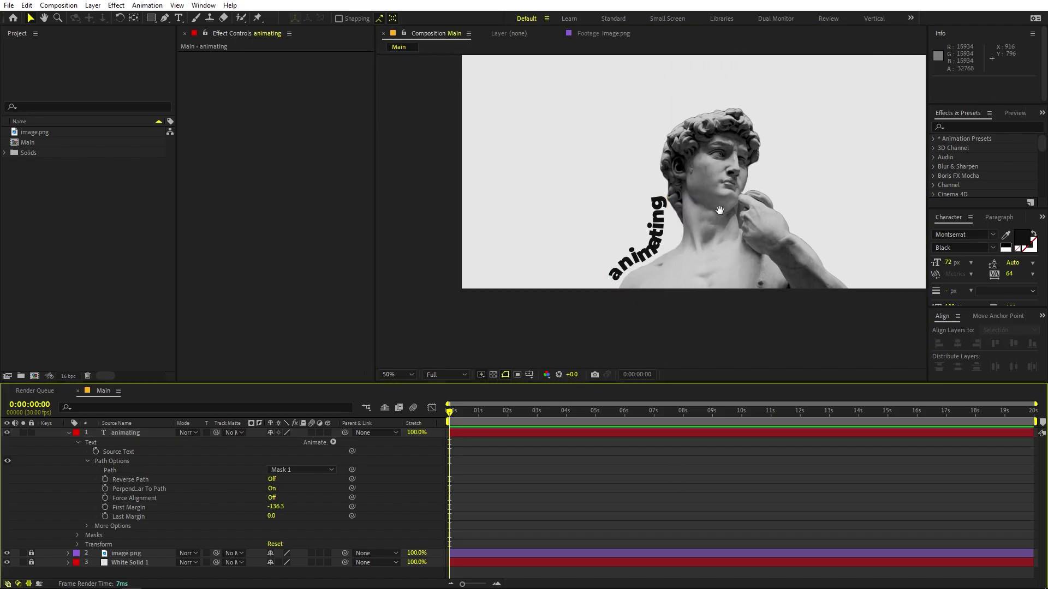
pyautogui.moveTo(719, 210); pyautogui.dragTo(696, 241)
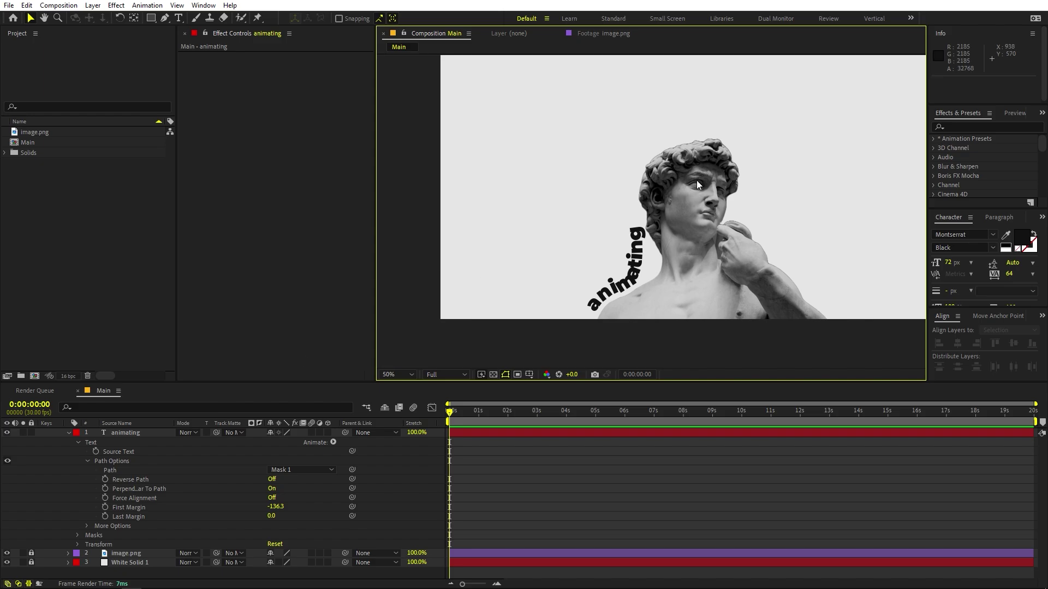
# Duplicate the "animating" layer and change the lower layer's wording to "text" at 179 px.
pyautogui.click(130, 434)
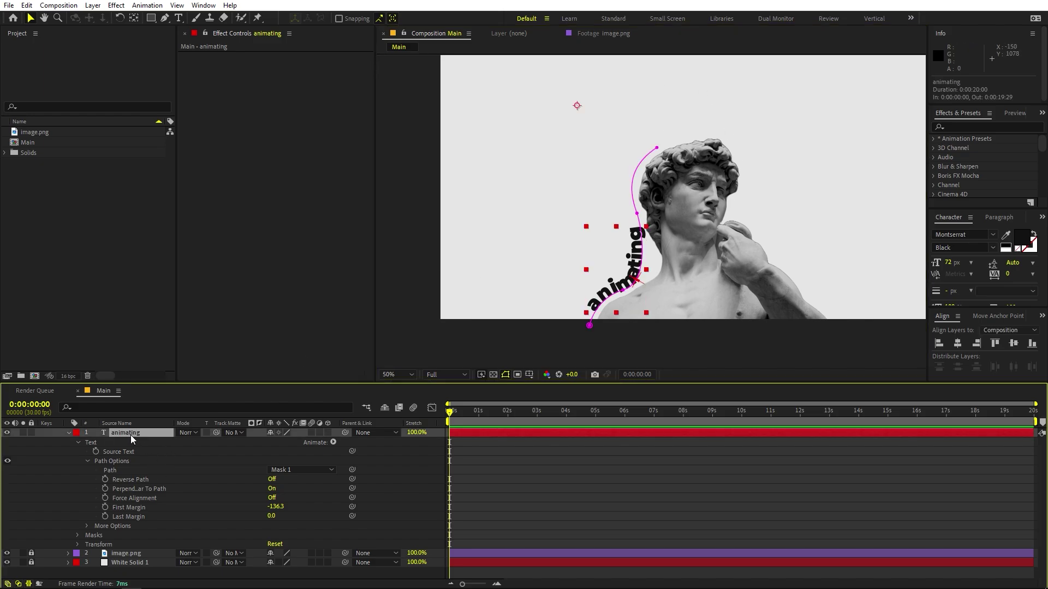
pyautogui.hotkey('ctrl', 'd')
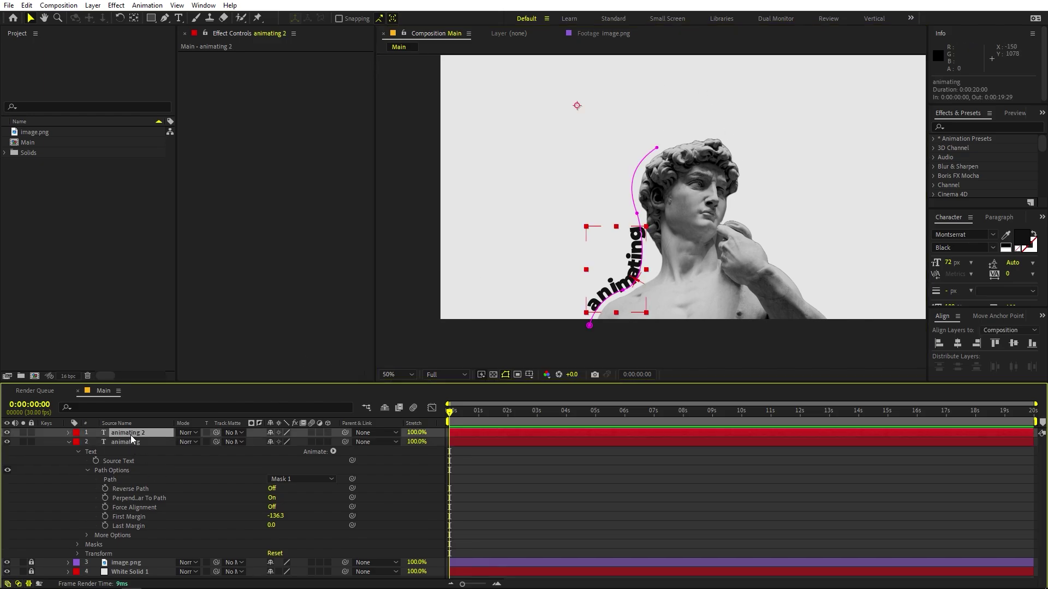
pyautogui.doubleClick(126, 441)
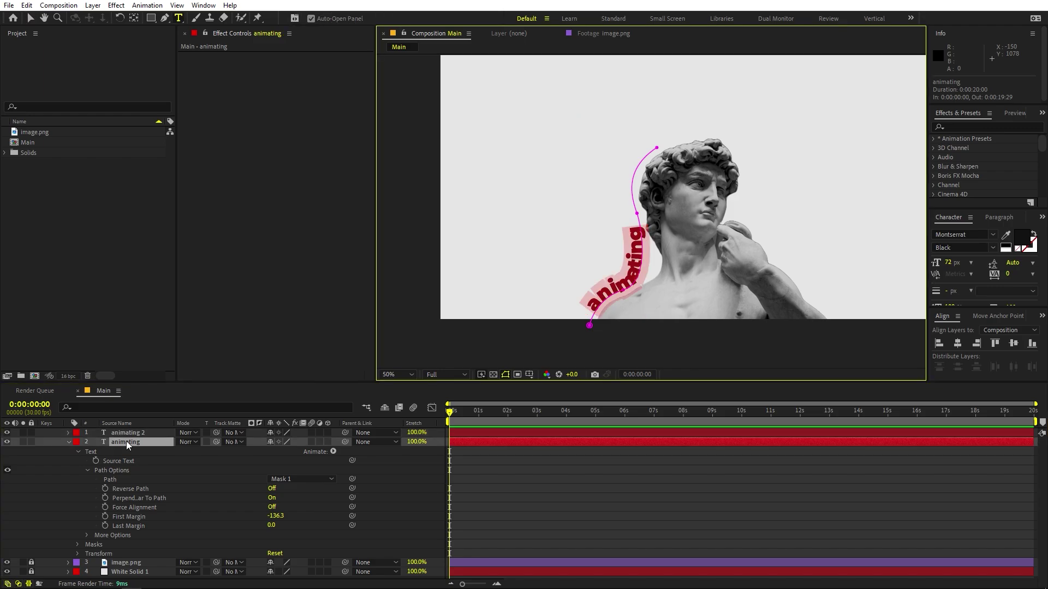
pyautogui.write('text')
pyautogui.moveTo(947, 267); pyautogui.dragTo(988, 268)
pyautogui.click(30, 18)
# Move the "text" layer up to 516, -122 and reshape its mask path to follow the back of the statue's head.
pyautogui.moveTo(627, 263); pyautogui.dragTo(629, 144)
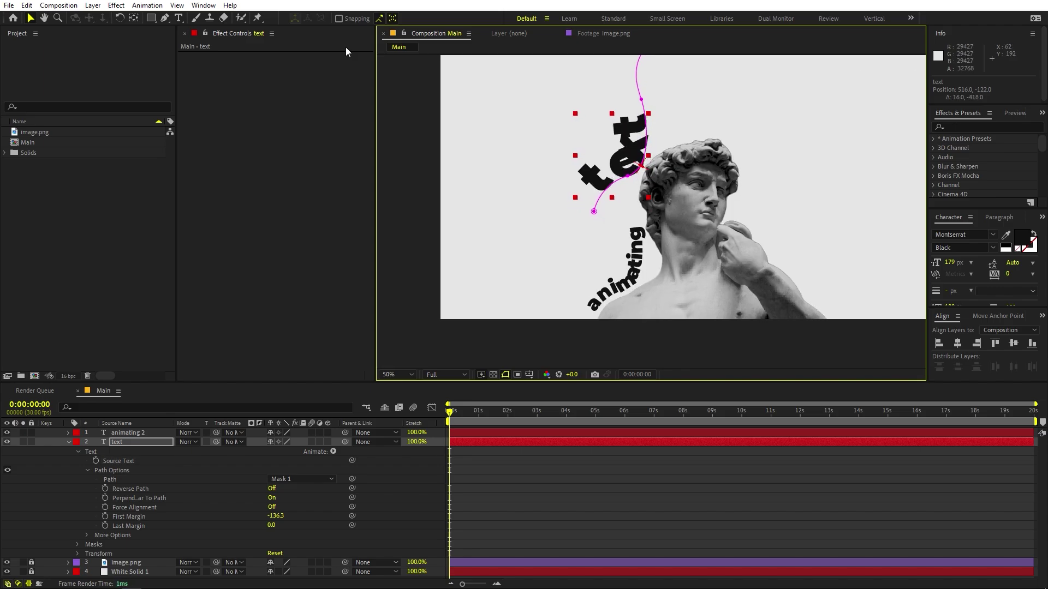
pyautogui.press('g')
pyautogui.moveTo(594, 212); pyautogui.dragTo(639, 219)
pyautogui.moveTo(627, 176); pyautogui.dragTo(669, 233)
pyautogui.scroll(1, 633, 184)
pyautogui.moveTo(725, 93); pyautogui.dragTo(706, 180)
pyautogui.moveTo(661, 127); pyautogui.dragTo(677, 182)
pyautogui.scroll(-1, 716, 157)
pyautogui.moveTo(704, 139); pyautogui.dragTo(704, 160)
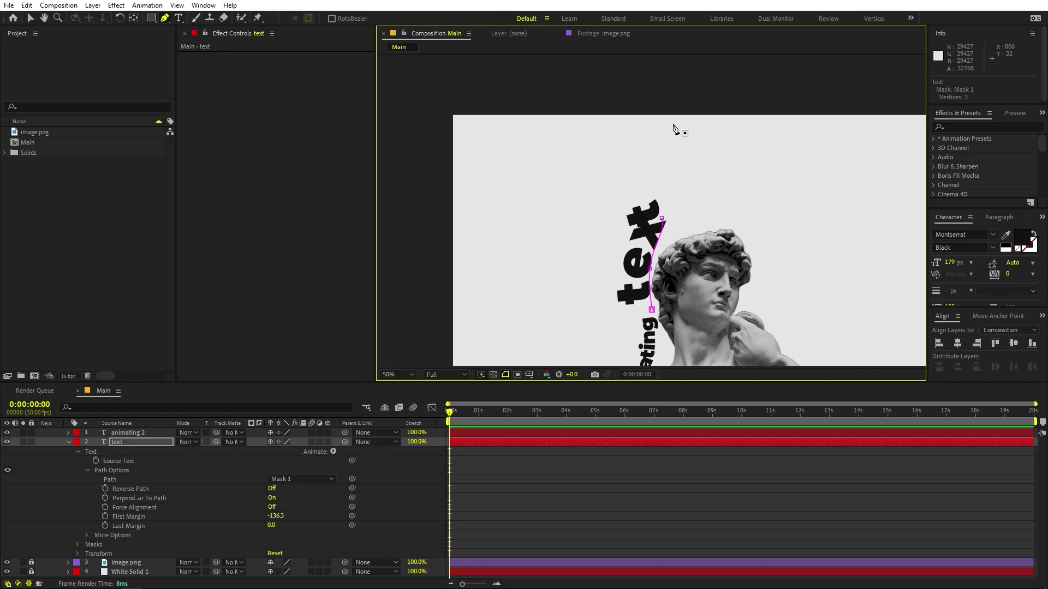
# Extend the "text" layer's mask path over the top of the statue's hair and smooth its curve.
pyautogui.moveTo(662, 218); pyautogui.dragTo(714, 223)
pyautogui.moveTo(657, 250); pyautogui.dragTo(649, 256)
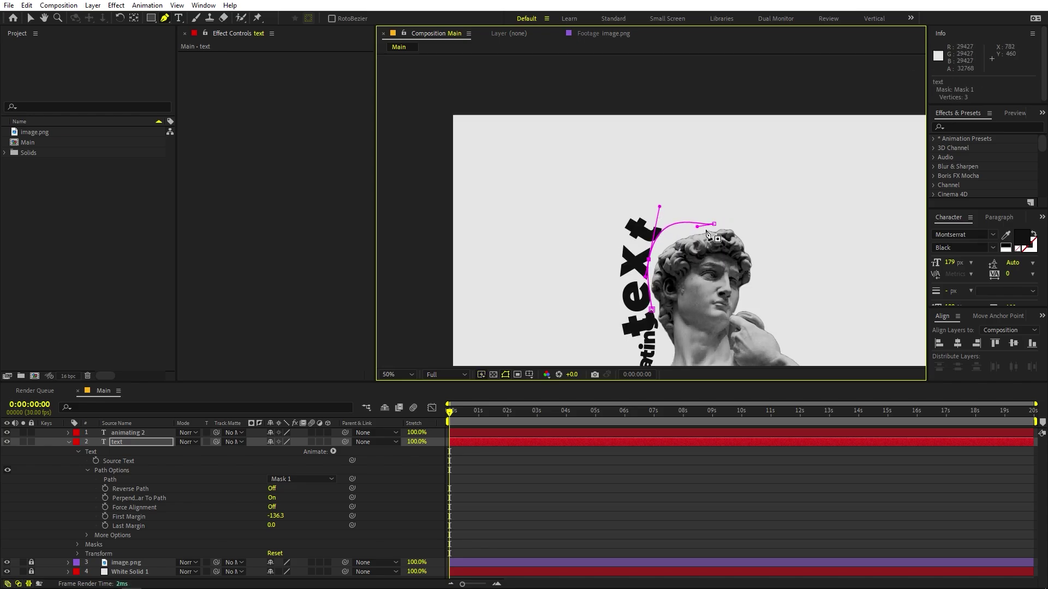
pyautogui.moveTo(713, 223); pyautogui.dragTo(752, 227)
pyautogui.click(747, 414)
pyautogui.click(730, 488)
# Set the First Margin of the "text" layer to -89.3.
pyautogui.scroll(-2, 720, 240)
pyautogui.moveTo(702, 261); pyautogui.dragTo(681, 257)
pyautogui.scroll(2, 677, 225)
pyautogui.click(116, 442)
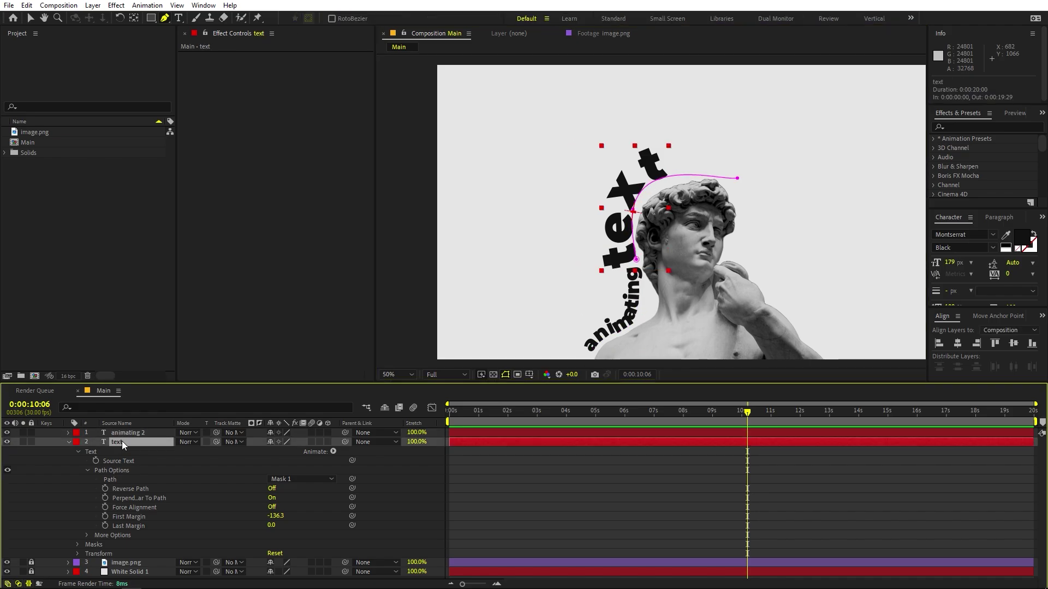
pyautogui.moveTo(278, 516); pyautogui.dragTo(300, 510)
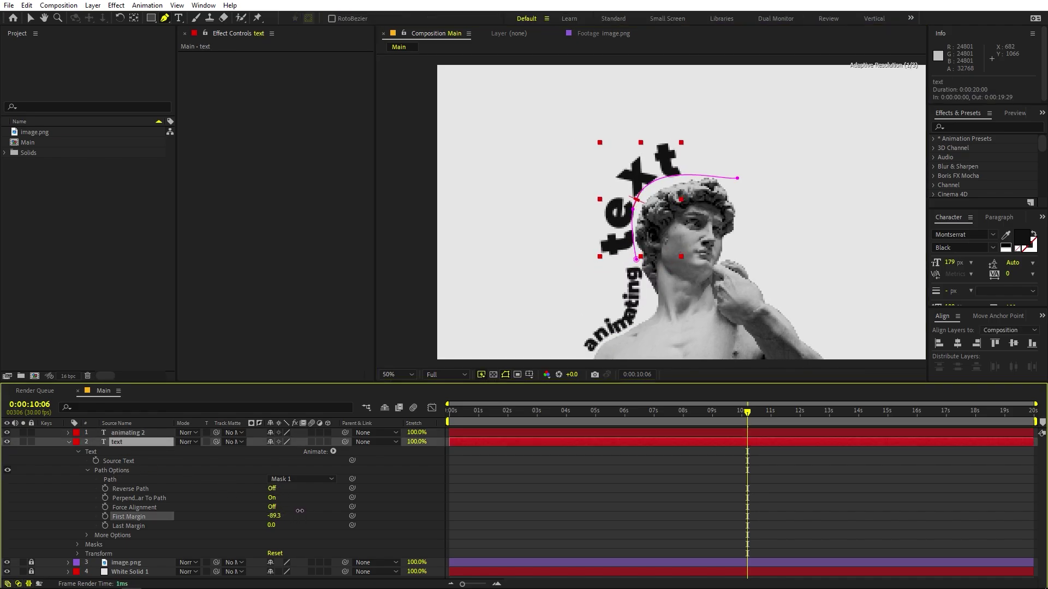
pyautogui.click(643, 498)
pyautogui.scroll(-2, 708, 239)
pyautogui.press('.')
# Duplicate the "text" layer and change the copy's wording to "like".
pyautogui.click(116, 444)
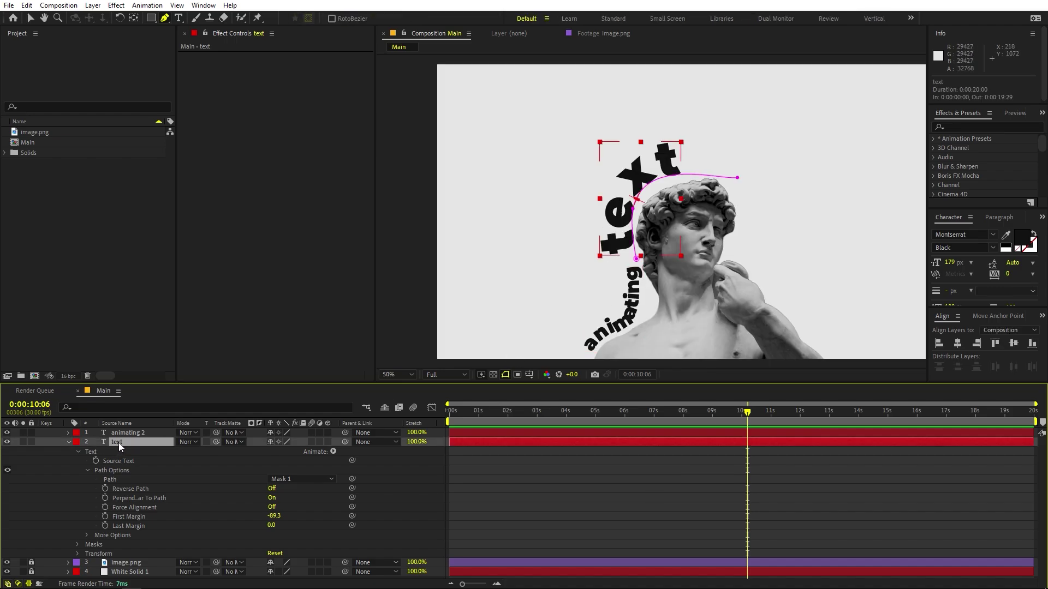
pyautogui.hotkey('ctrl', 'd')
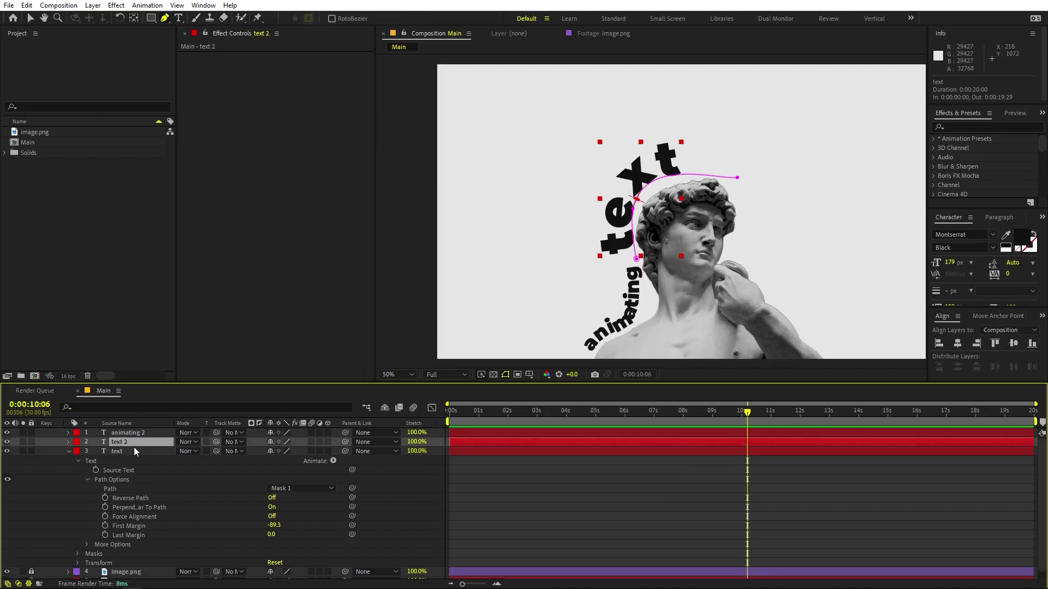
pyautogui.doubleClick(130, 441)
pyautogui.write('lik')
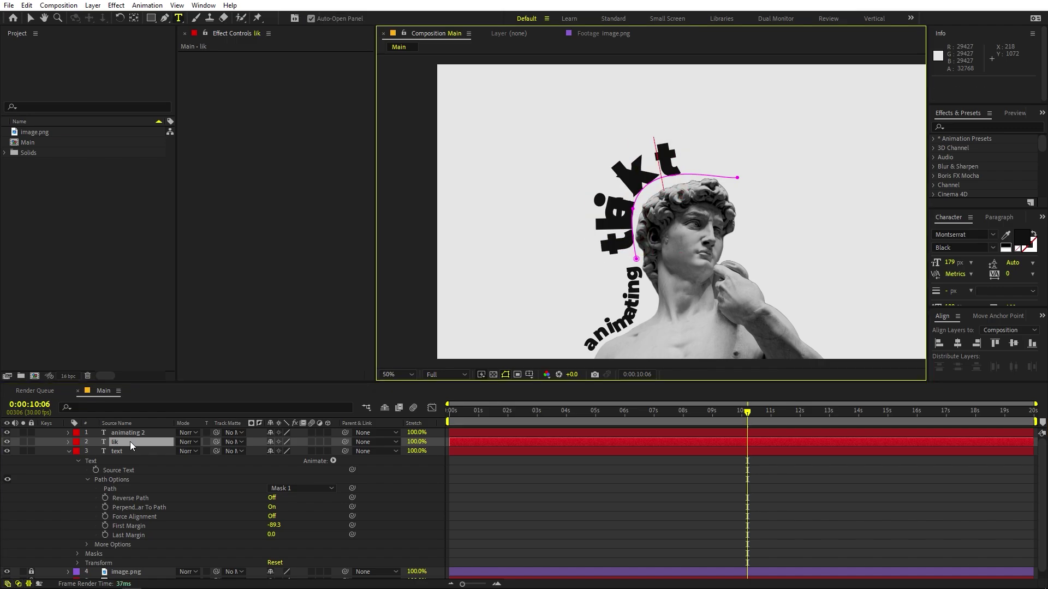
pyautogui.write('e')
# Recolor the word "like" with the bright green fill 00D861.
pyautogui.hotkey('ctrl', 'a')
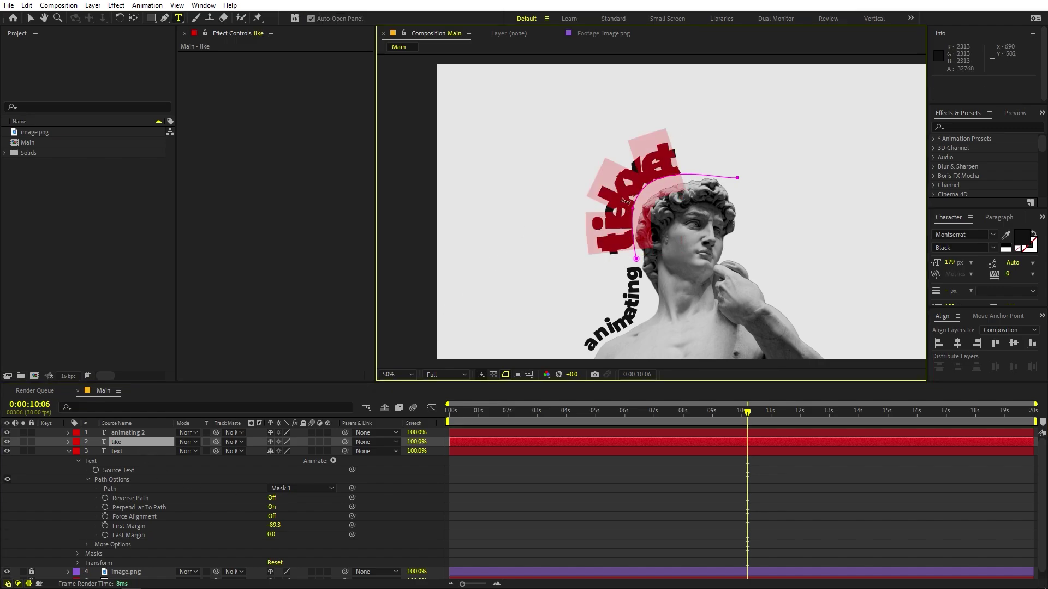
pyautogui.click(1021, 236)
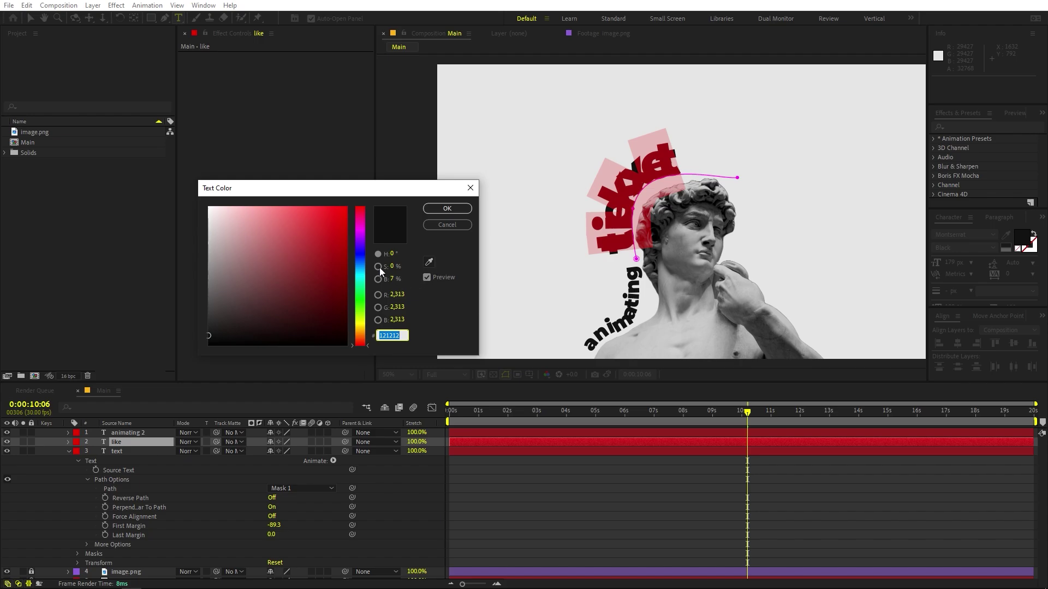
pyautogui.click(358, 289)
pyautogui.click(307, 257)
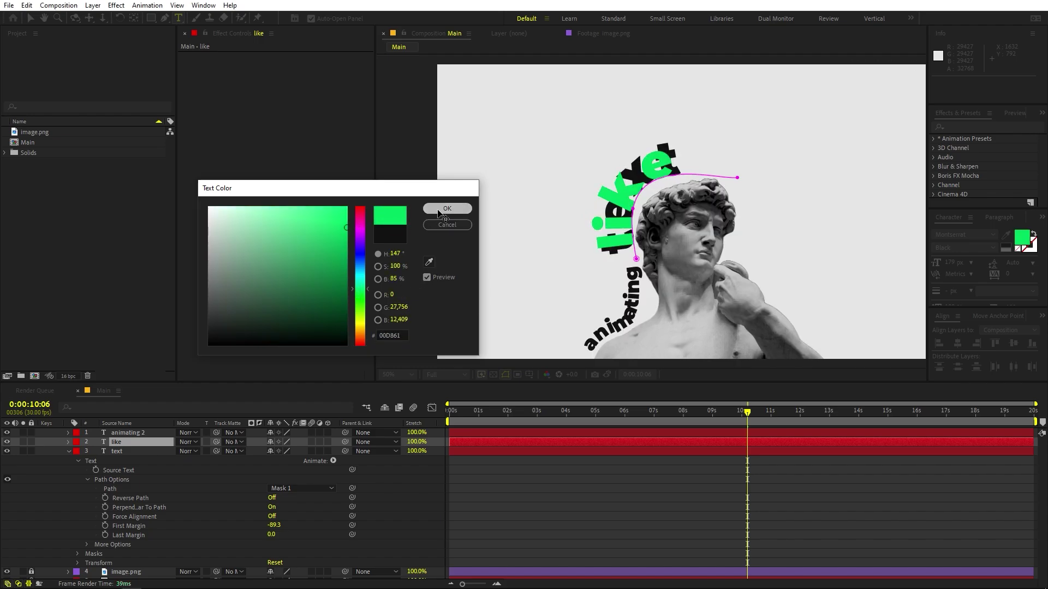
pyautogui.click(447, 208)
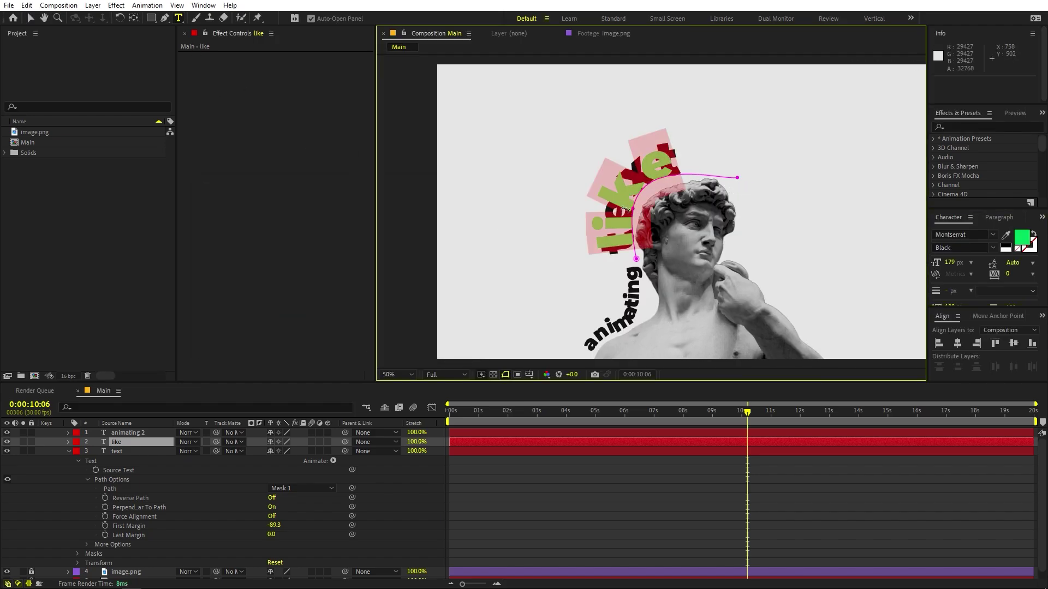
pyautogui.click(108, 480)
pyautogui.click(125, 441)
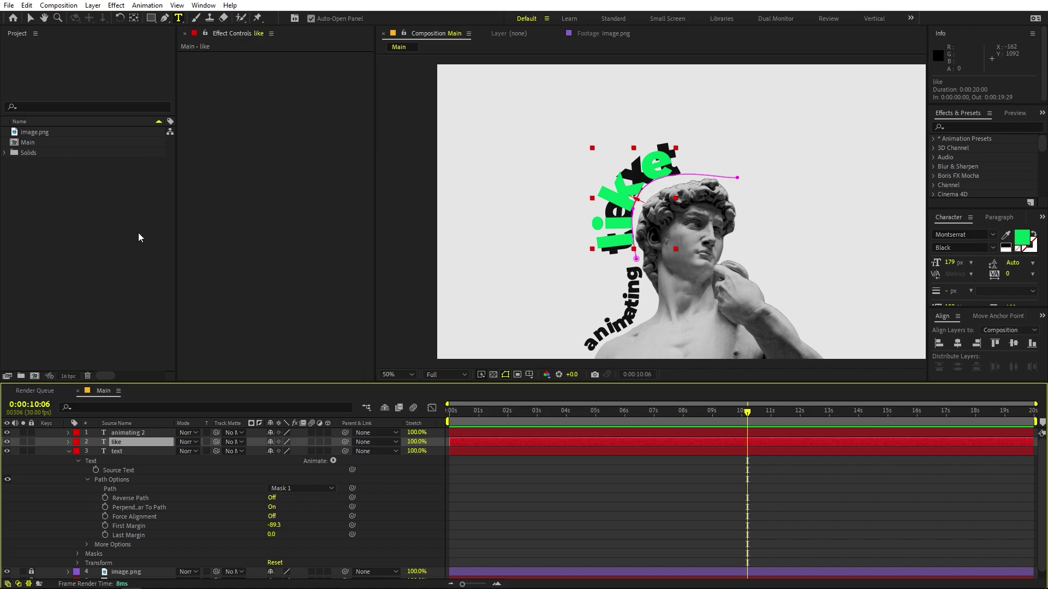
# Reshape the "like" layer's mask path to curve from the top of the statue's hair down past the face to the raised hand.
pyautogui.click(165, 18)
pyautogui.moveTo(736, 179); pyautogui.dragTo(808, 303)
pyautogui.moveTo(635, 209); pyautogui.dragTo(763, 233)
pyautogui.moveTo(636, 260); pyautogui.dragTo(708, 157)
pyautogui.click(763, 234)
pyautogui.moveTo(774, 183); pyautogui.dragTo(740, 266)
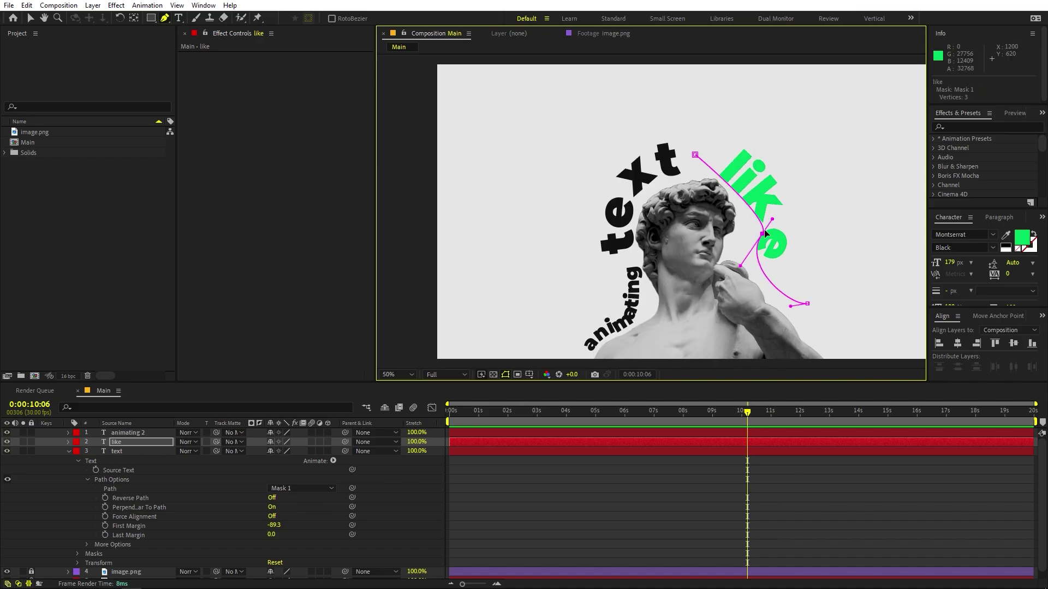
pyautogui.moveTo(765, 234); pyautogui.dragTo(741, 189)
pyautogui.moveTo(808, 304); pyautogui.dragTo(731, 274)
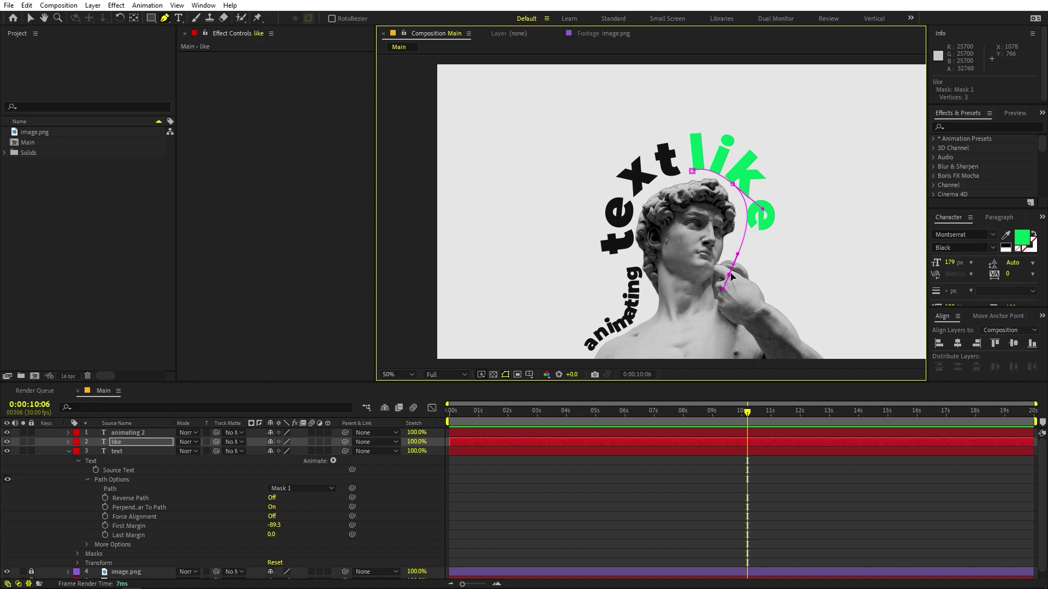
# Reveal the text Path Options of the "like" layer in the timeline.
pyautogui.click(153, 447)
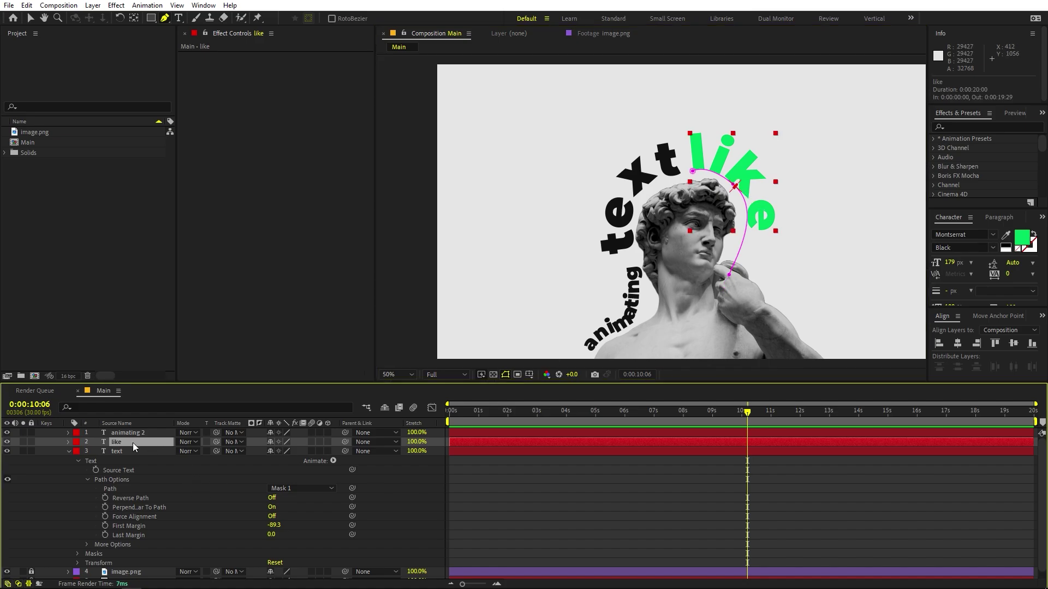
pyautogui.click(69, 444)
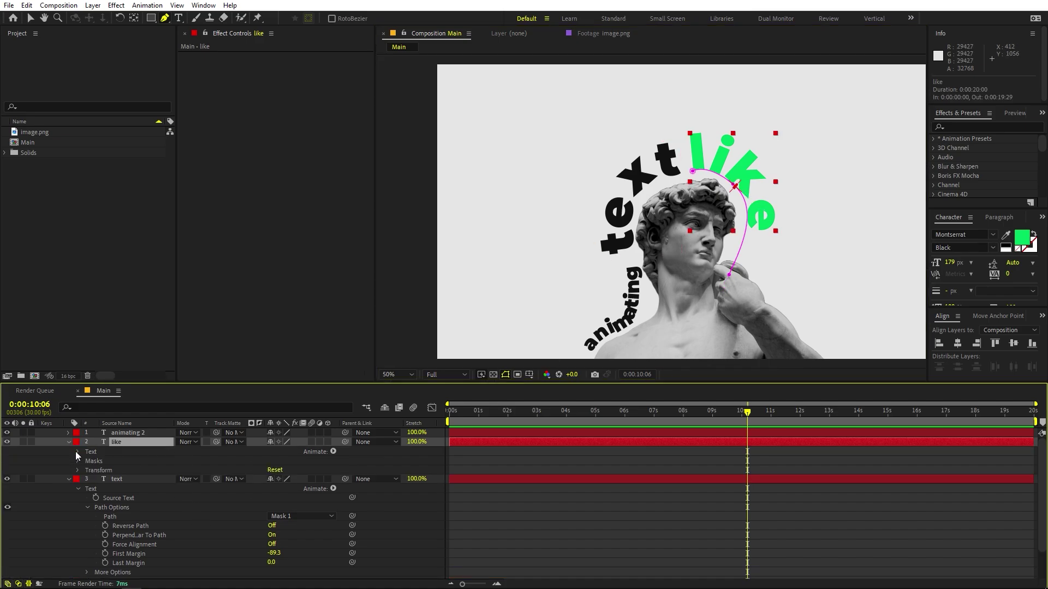
pyautogui.click(77, 452)
pyautogui.click(87, 471)
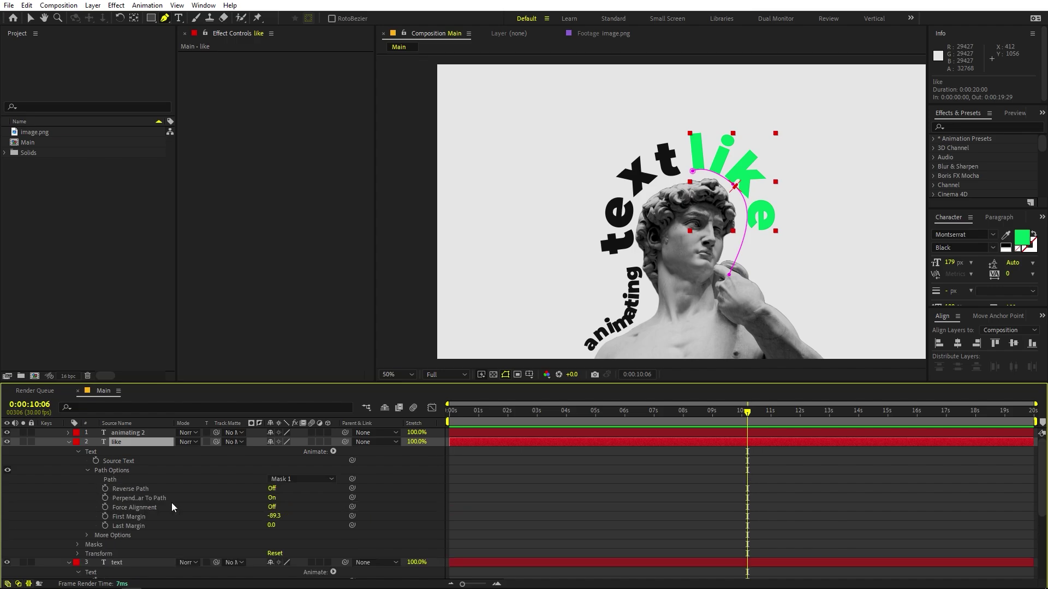
# Try sliding "like" further along its mask path with the First Margin, and undo the change.
pyautogui.click(129, 516)
pyautogui.moveTo(272, 515); pyautogui.dragTo(530, 513)
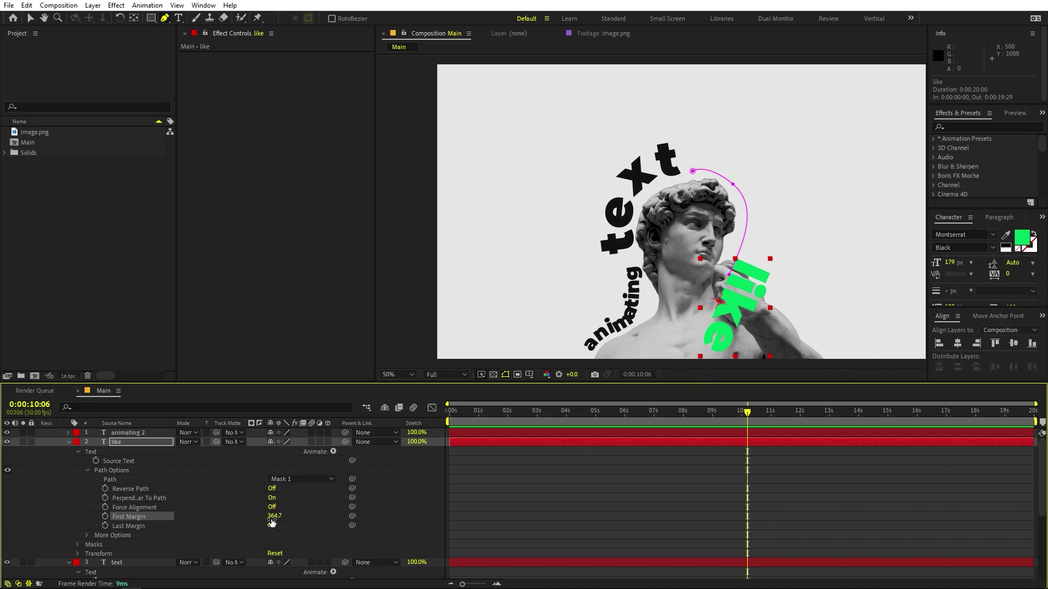
pyautogui.hotkey('ctrl', 'z')
# Tighten the "like" mask path around the statue's face and extend it with a fourth vertex out along the raised arm.
pyautogui.click(730, 275)
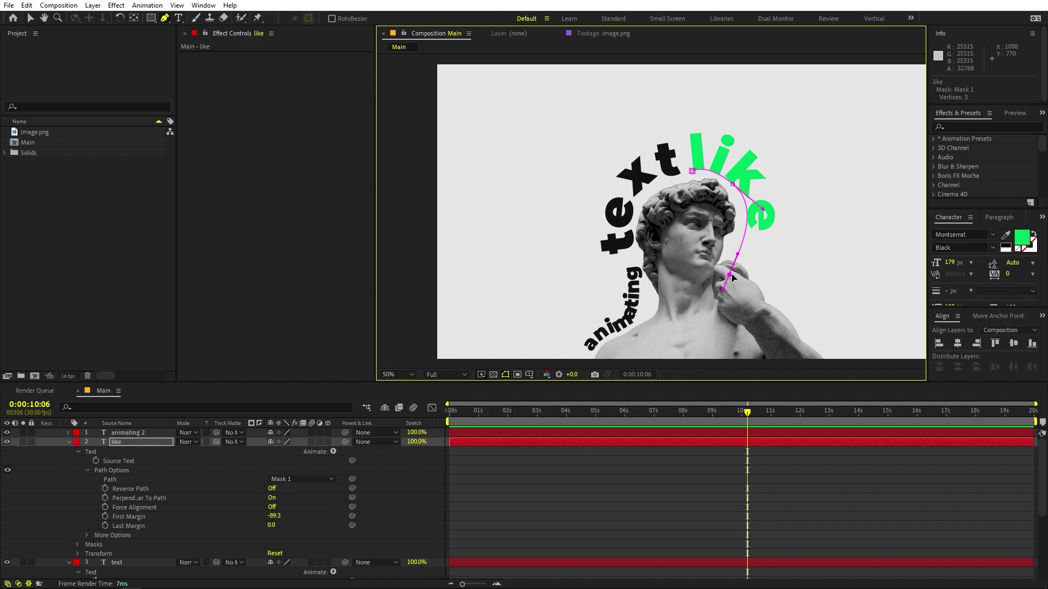
pyautogui.moveTo(731, 276); pyautogui.dragTo(740, 246)
pyautogui.moveTo(762, 209); pyautogui.dragTo(749, 205)
pyautogui.moveTo(790, 292); pyautogui.dragTo(798, 311)
pyautogui.click(737, 258)
pyautogui.moveTo(735, 257); pyautogui.dragTo(741, 258)
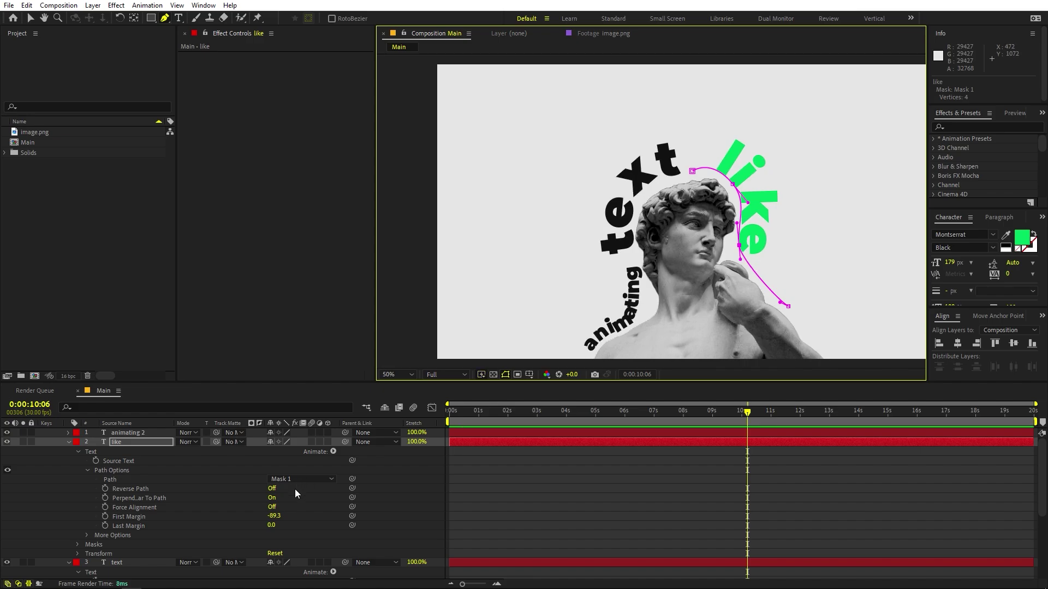
# Set the First Margin of the "like" layer to -173.3 and deselect the layer.
pyautogui.moveTo(277, 517); pyautogui.dragTo(143, 426)
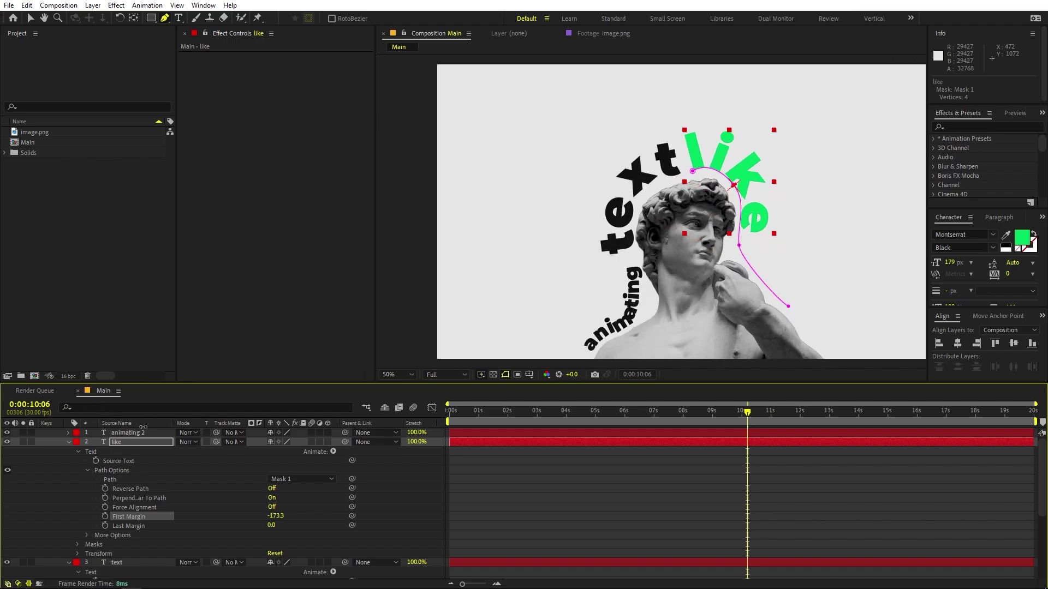
pyautogui.click(554, 461)
pyautogui.press(',')
pyautogui.scroll(2, 690, 239)
pyautogui.press('F2')
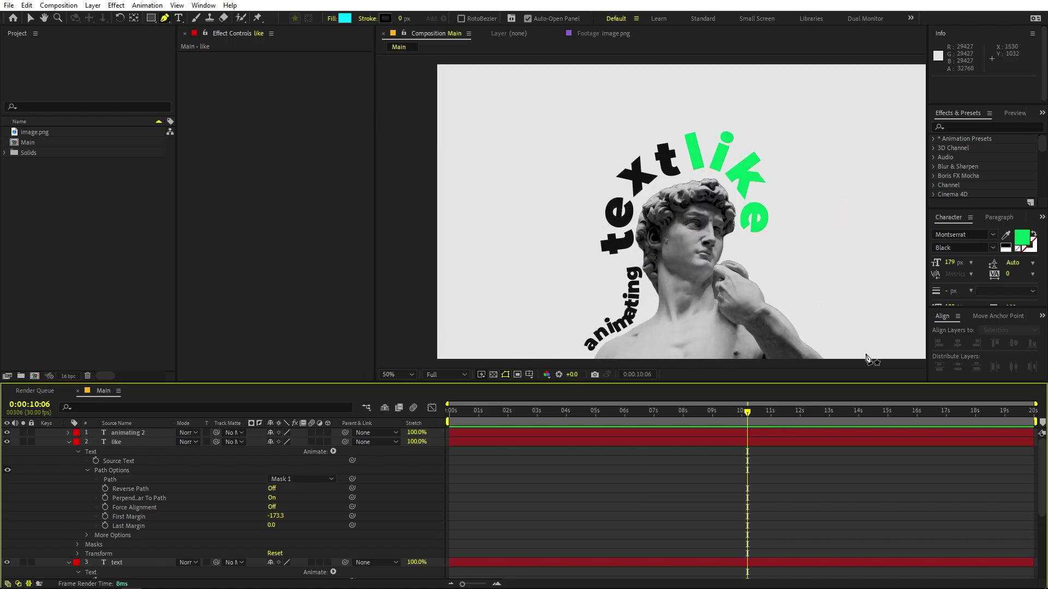
# Duplicate the "like" layer and change the copy's wording to "this".
pyautogui.click(126, 434)
pyautogui.click(123, 442)
pyautogui.hotkey('ctrl', 'd')
pyautogui.doubleClick(118, 443)
pyautogui.write('this')
# Fill the word "this" with the black sampled from the word "text" in the composition.
pyautogui.hotkey('ctrl', 'a')
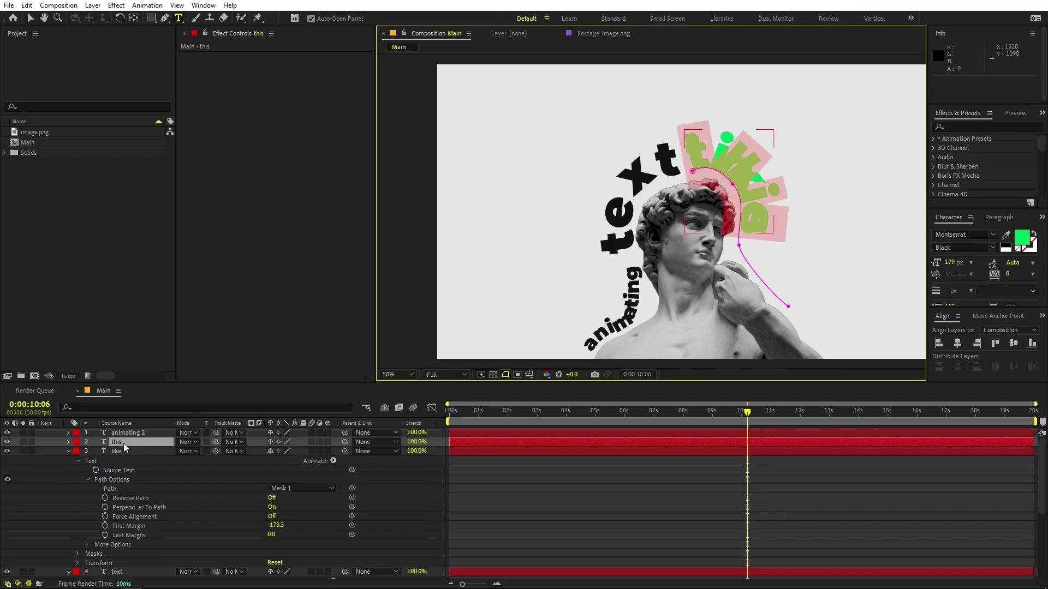
pyautogui.click(1006, 235)
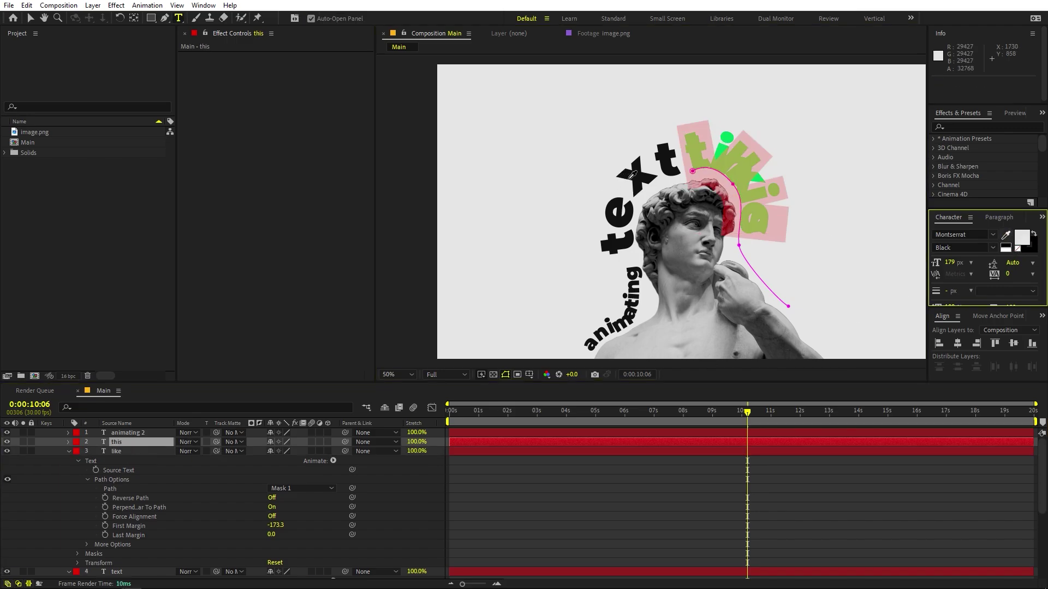
pyautogui.click(633, 176)
pyautogui.click(31, 18)
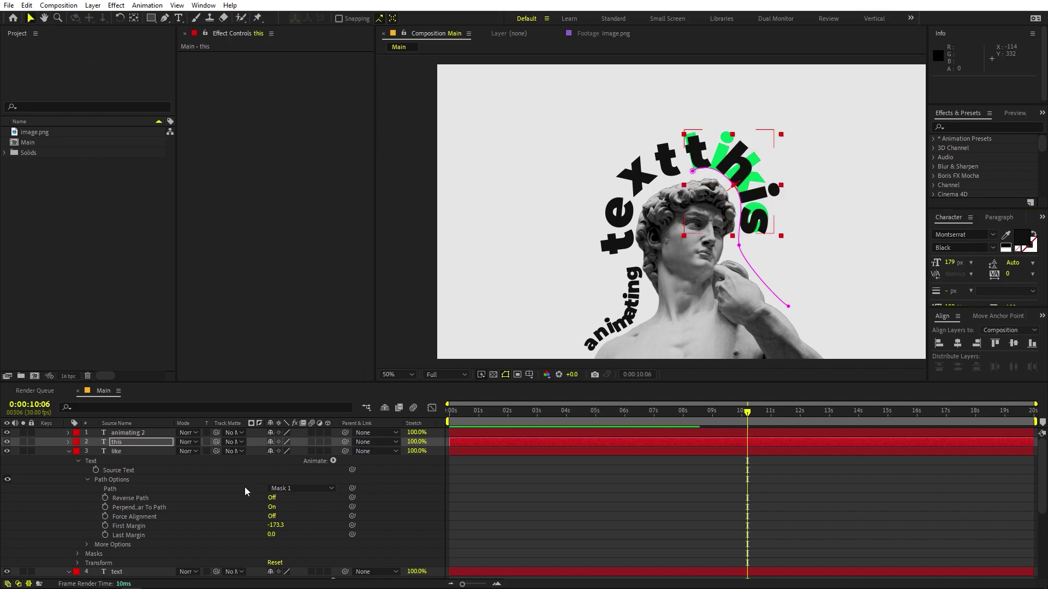
# Move the "this" layer's mask path below "like", delete its surplus vertex and stretch its end down past the statue's raised arm.
pyautogui.click(123, 442)
pyautogui.moveTo(693, 173); pyautogui.dragTo(743, 311)
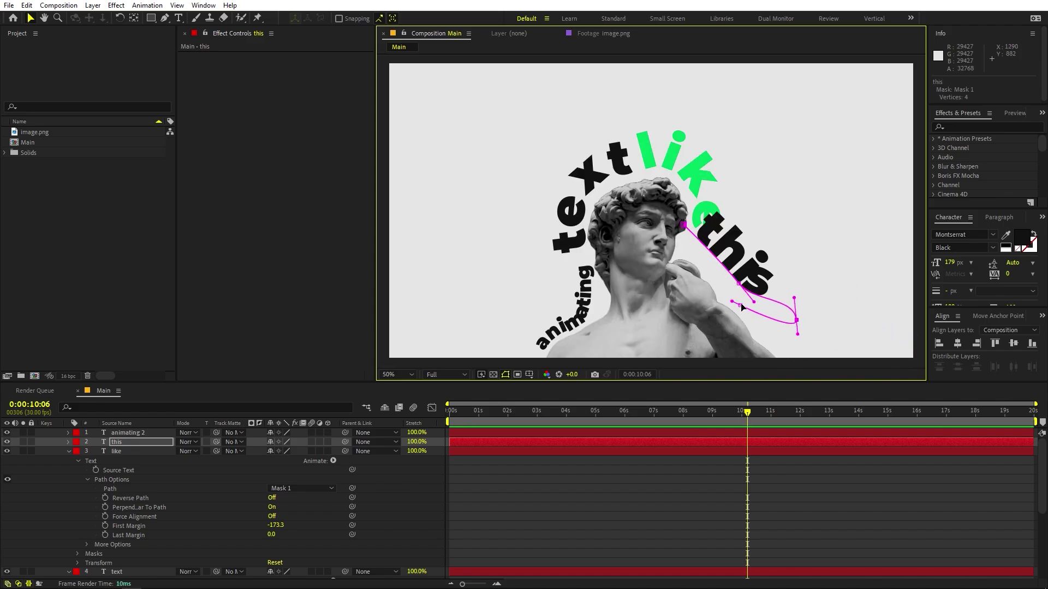
pyautogui.click(164, 18)
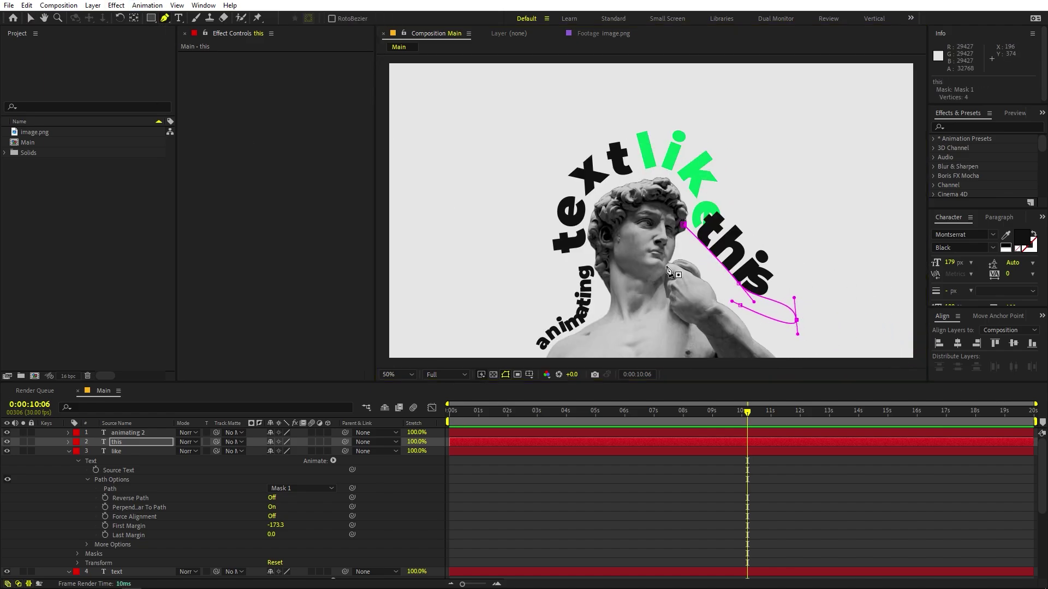
pyautogui.click(741, 306)
pyautogui.moveTo(739, 284); pyautogui.dragTo(748, 299)
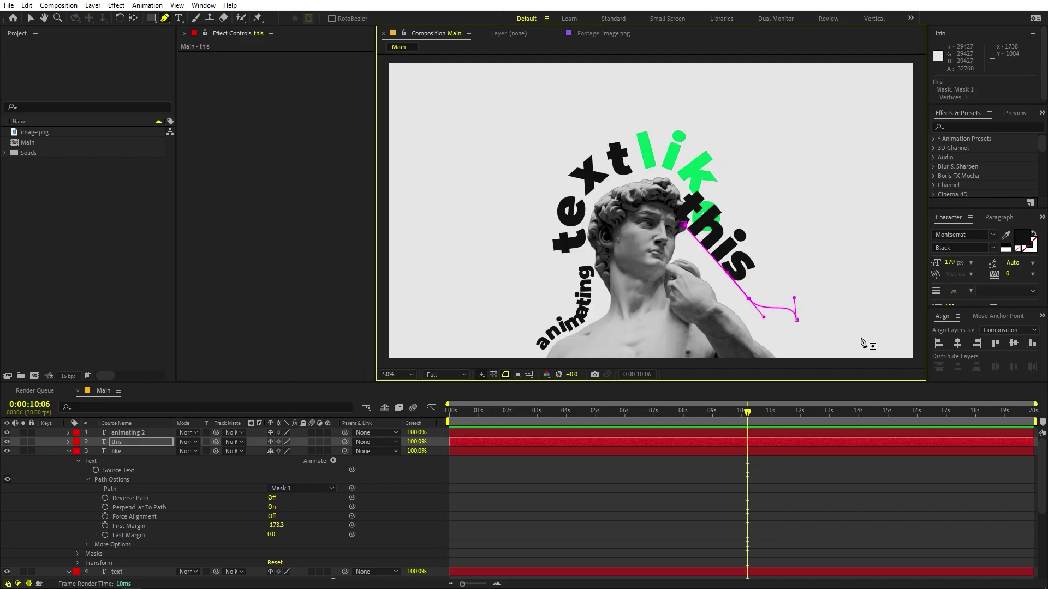
pyautogui.moveTo(797, 322); pyautogui.dragTo(838, 355)
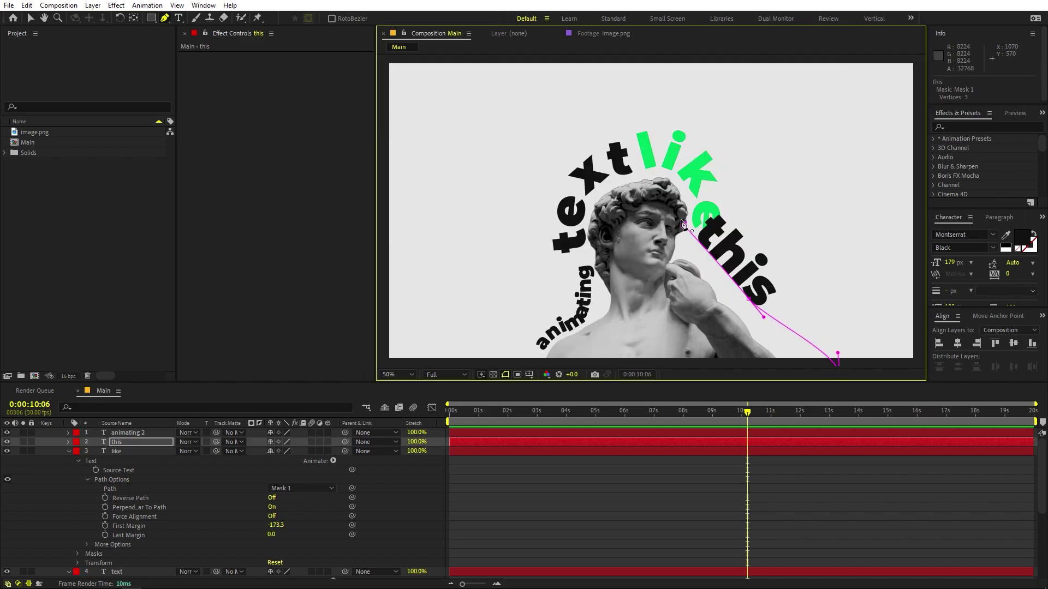
# Smooth the "this" mask path into a curve following the raised arm and running out beyond the composition's lower edge.
pyautogui.moveTo(747, 298); pyautogui.dragTo(752, 326)
pyautogui.moveTo(683, 224); pyautogui.dragTo(695, 237)
pyautogui.moveTo(694, 237); pyautogui.dragTo(726, 333)
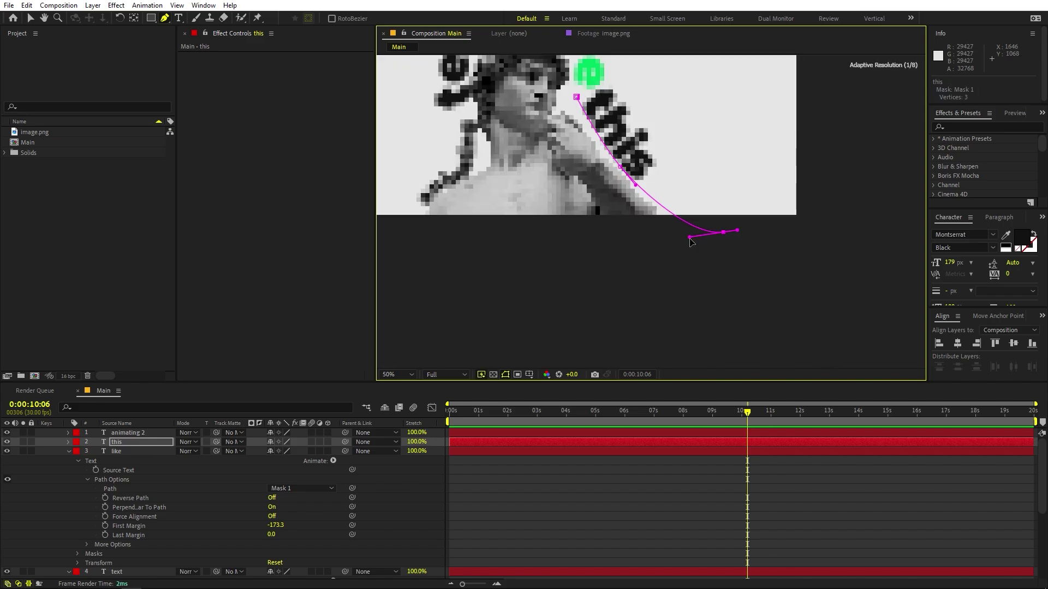
pyautogui.press('space')
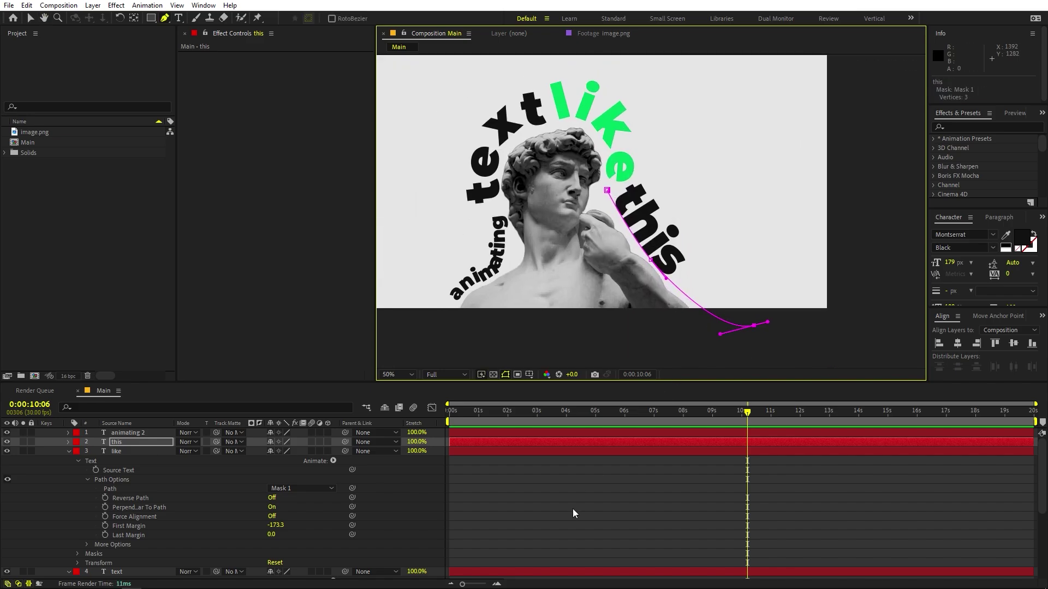
pyautogui.click(573, 510)
pyautogui.scroll(-1, 665, 253)
pyautogui.press('space')
pyautogui.moveTo(682, 236)
pyautogui.mouseDown()
pyautogui.moveTo(692, 267)
pyautogui.moveTo(681, 269)
pyautogui.moveTo(700, 247)
pyautogui.mouseUp()
pyautogui.scroll(1, 700, 247)
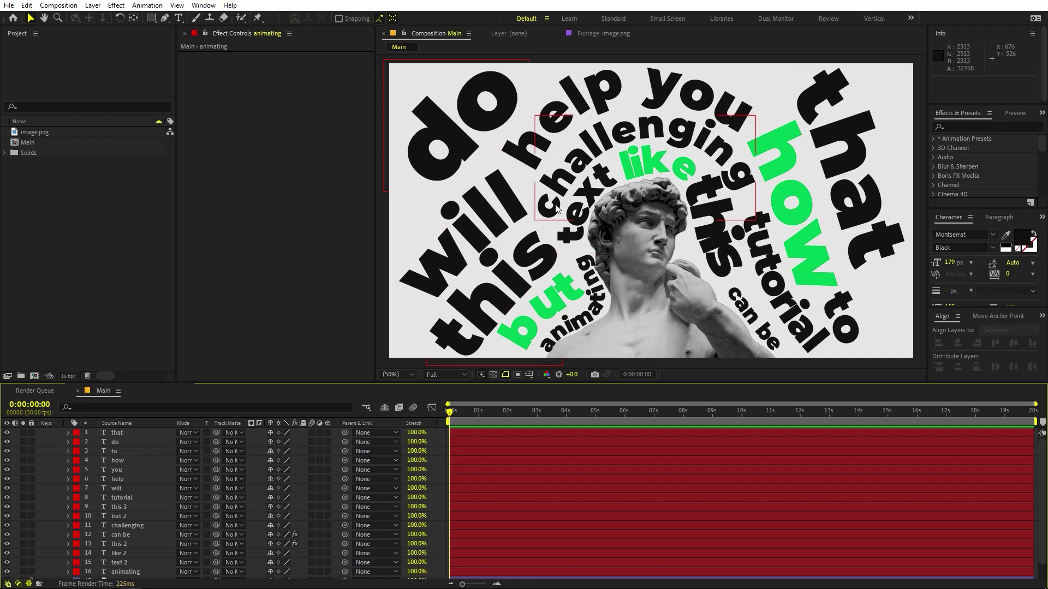
pyautogui.click(476, 228)
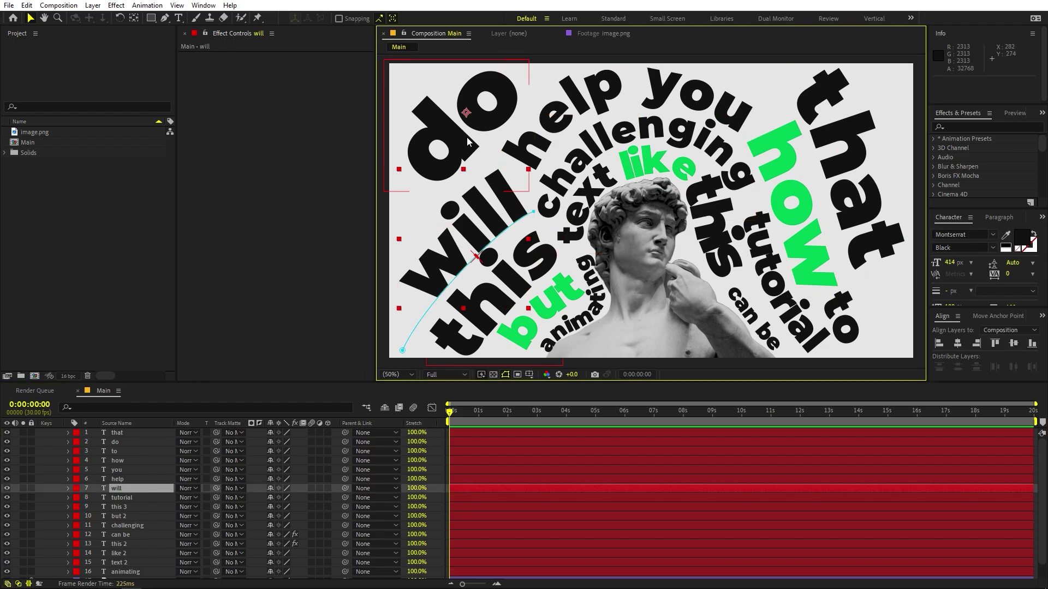
pyautogui.click(482, 114)
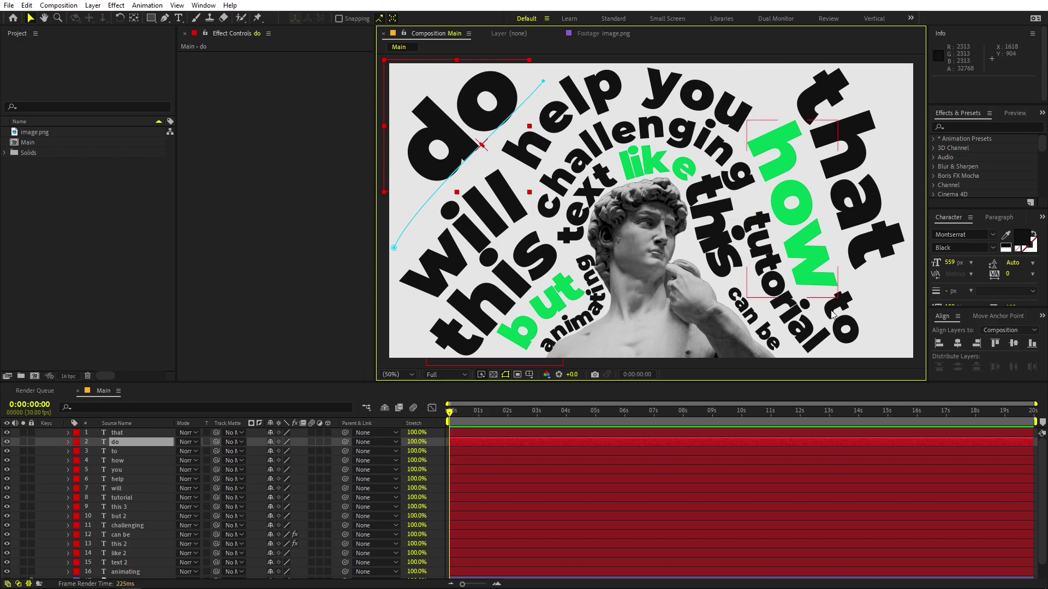
pyautogui.click(746, 317)
pyautogui.click(744, 317)
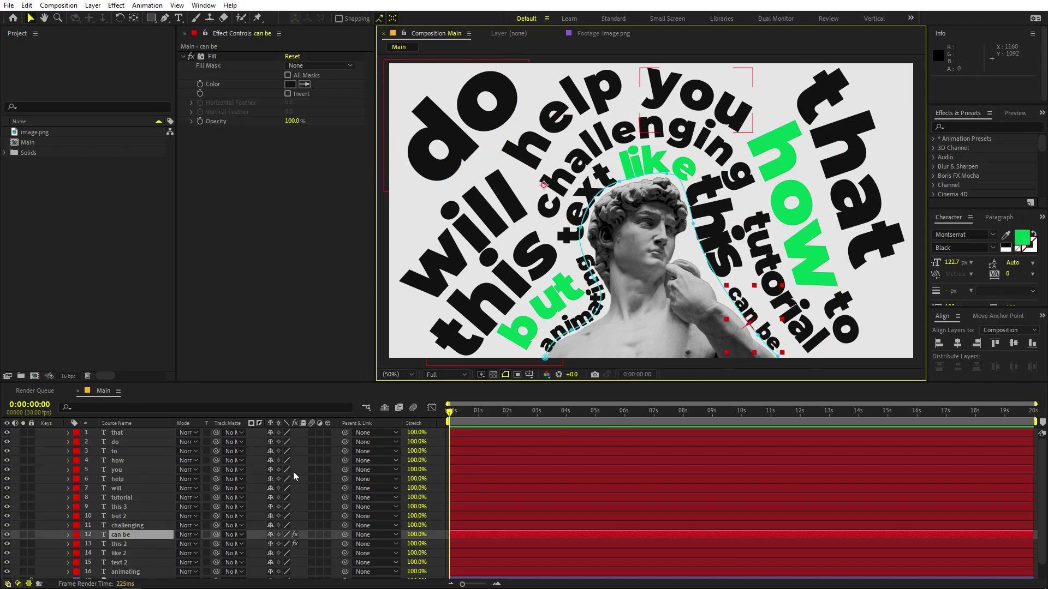
# Select all text layers from "animating" to "that" and filter the timeline by "first" to list their First Margin properties.
pyautogui.scroll(-2, 142, 547)
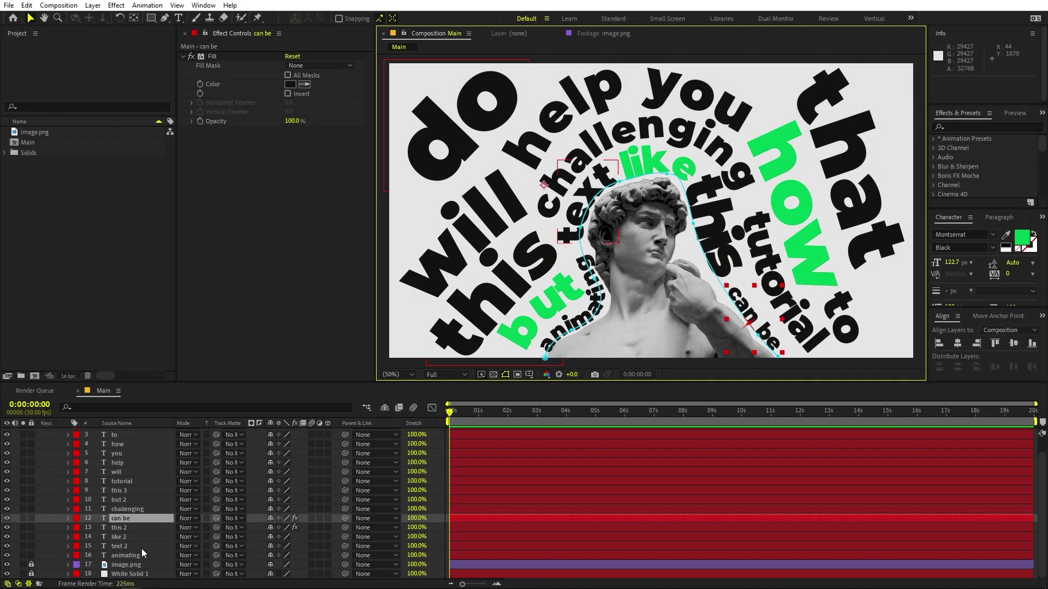
pyautogui.click(130, 552)
pyautogui.scroll(1, 138, 507)
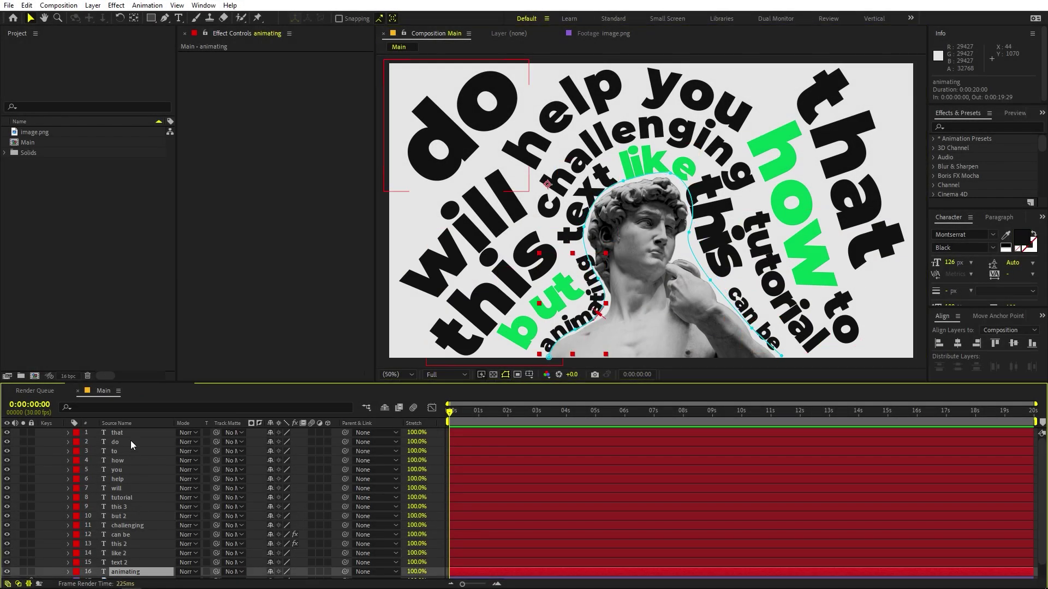
pyautogui.keyDown('shift'); pyautogui.click(129, 434); pyautogui.keyUp('shift')
pyautogui.click(119, 407)
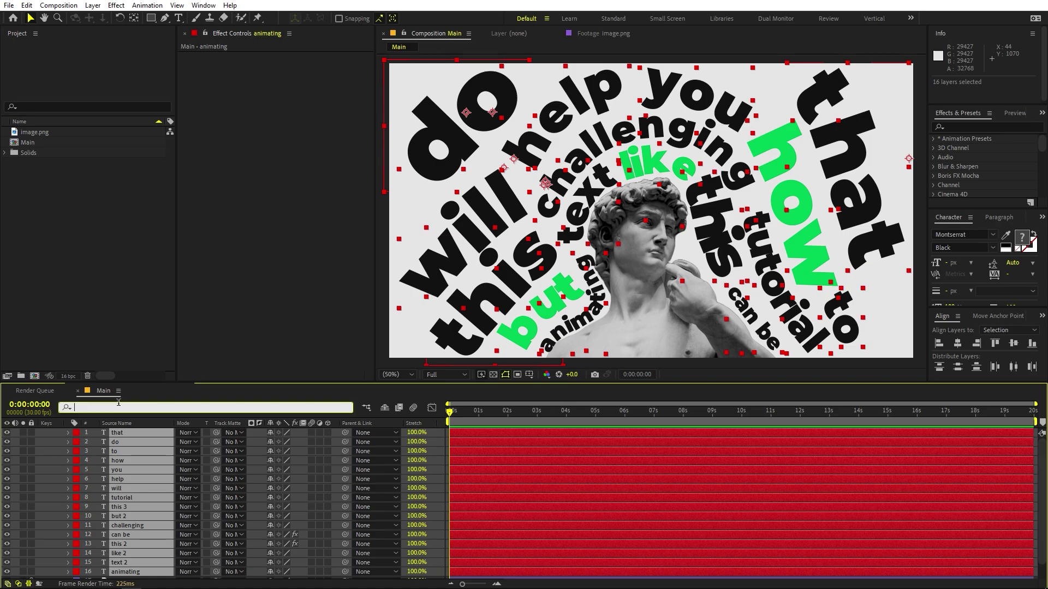
pyautogui.write('first')
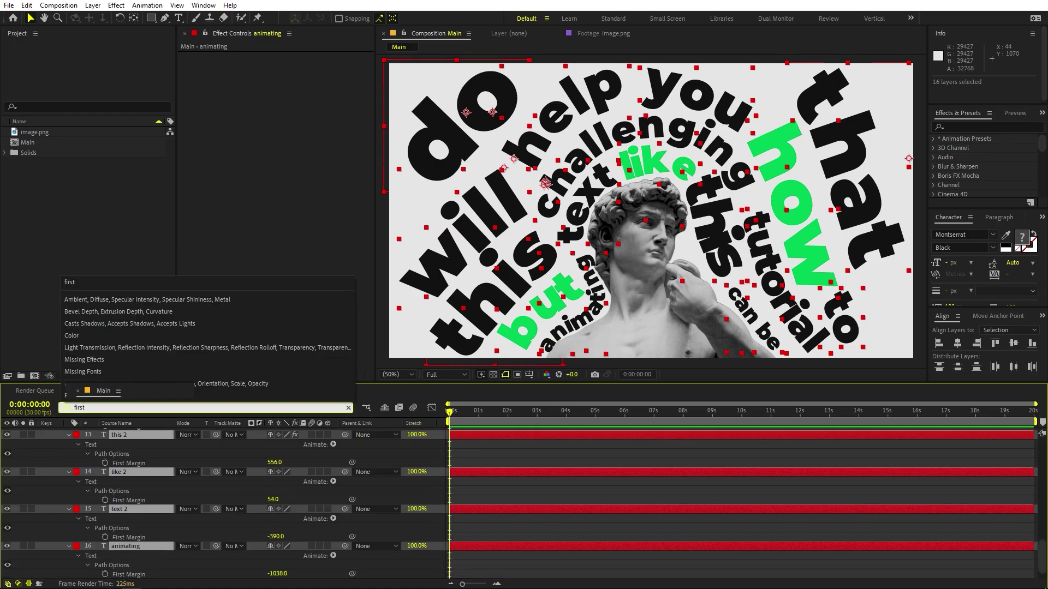
# Add a First Margin keyframe to all selected text layers at 0:00:01:01.
pyautogui.moveTo(448, 413); pyautogui.dragTo(482, 431)
pyautogui.moveTo(479, 430); pyautogui.dragTo(476, 429)
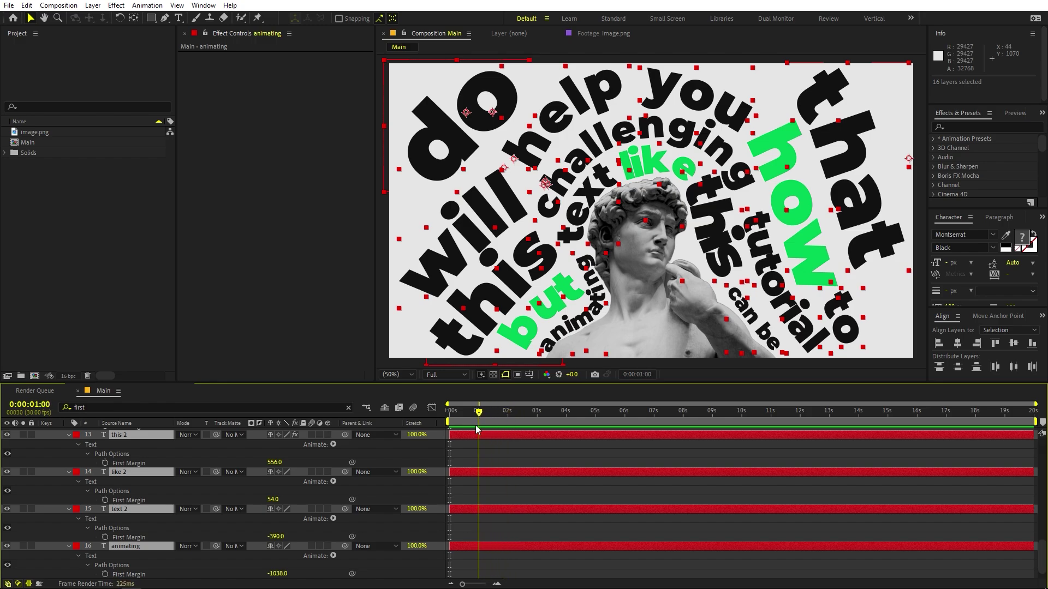
pyautogui.click(104, 463)
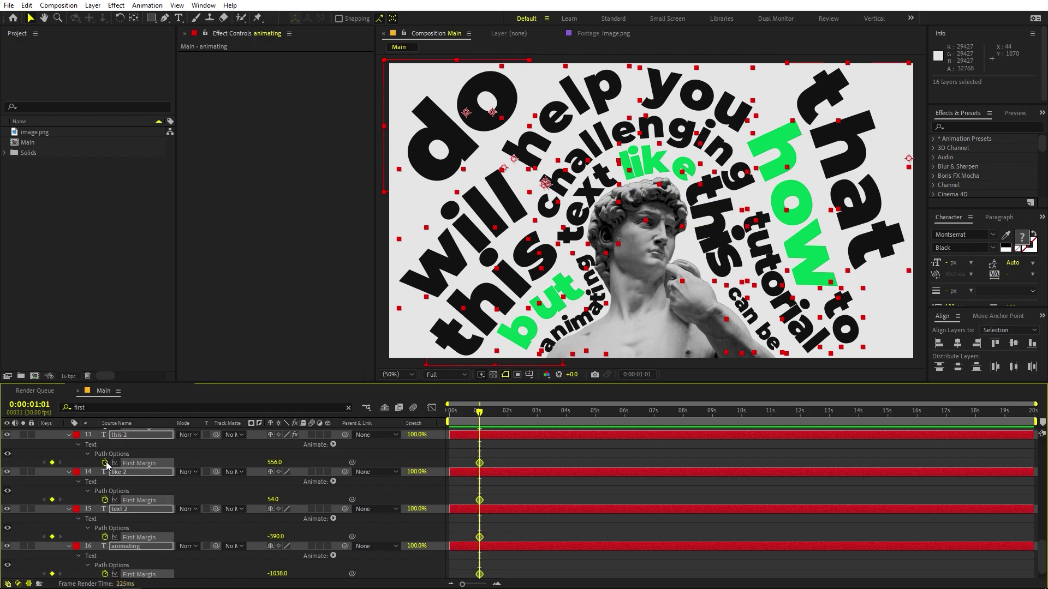
pyautogui.scroll(-2, 172, 482)
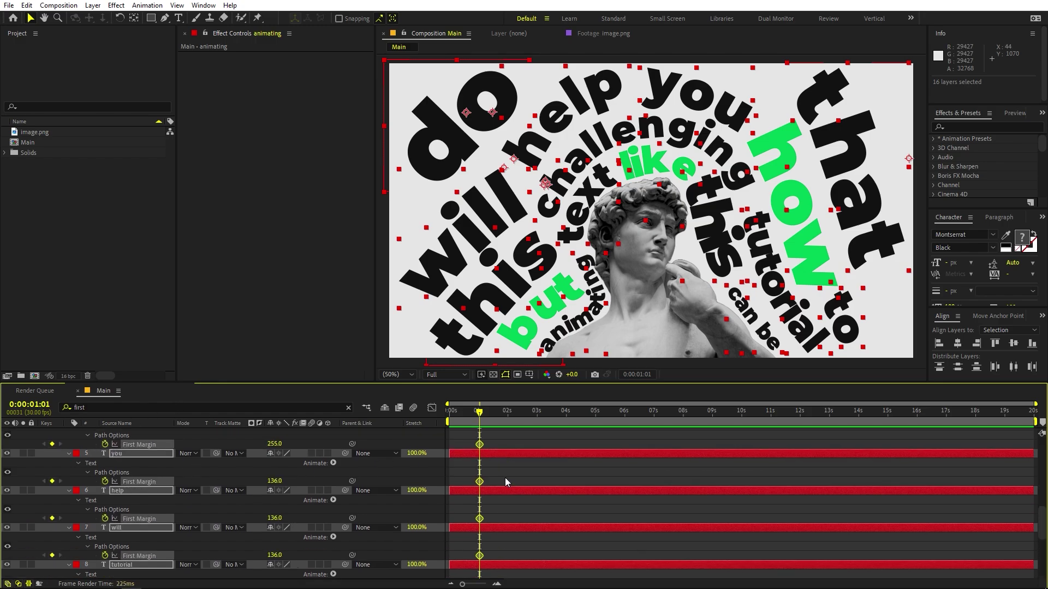
# Shift all selected text layers together so they start at about 0:00:04:24, leaving the statue and background layers in place.
pyautogui.scroll(10, 505, 475)
pyautogui.moveTo(486, 431); pyautogui.dragTo(626, 433)
pyautogui.click(514, 463)
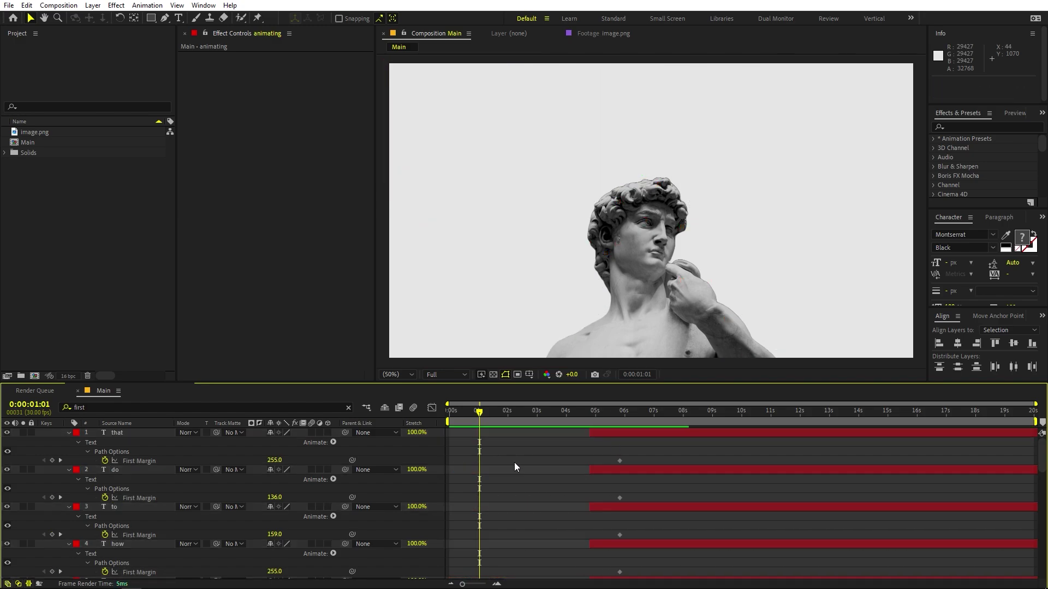
# Move the "animating" text layer back so it starts at 0:00:00:00.
pyautogui.scroll(-9, 532, 502)
pyautogui.scroll(-1, 532, 502)
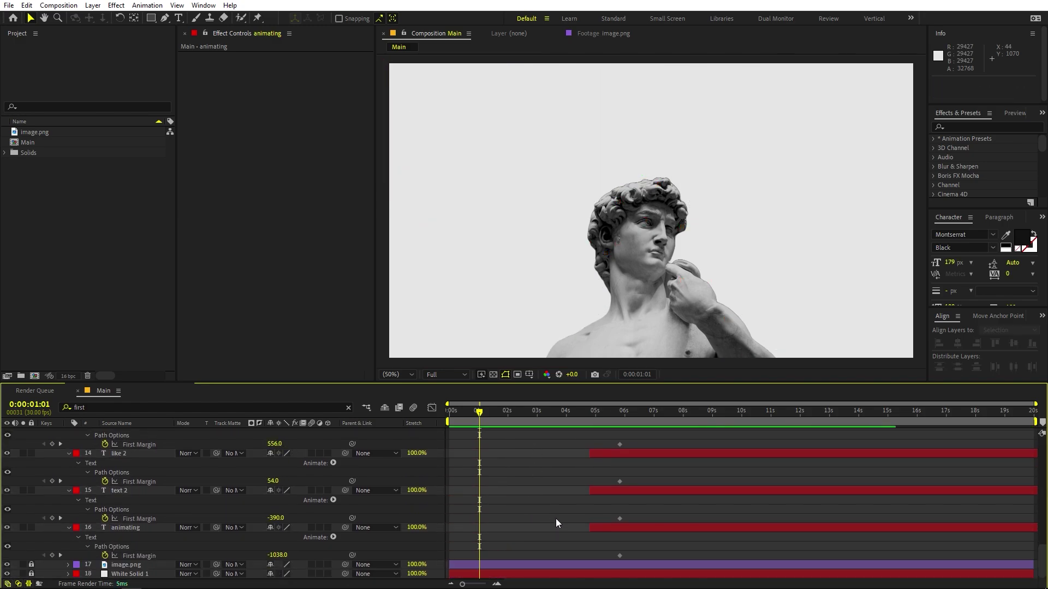
pyautogui.moveTo(605, 530); pyautogui.dragTo(485, 523)
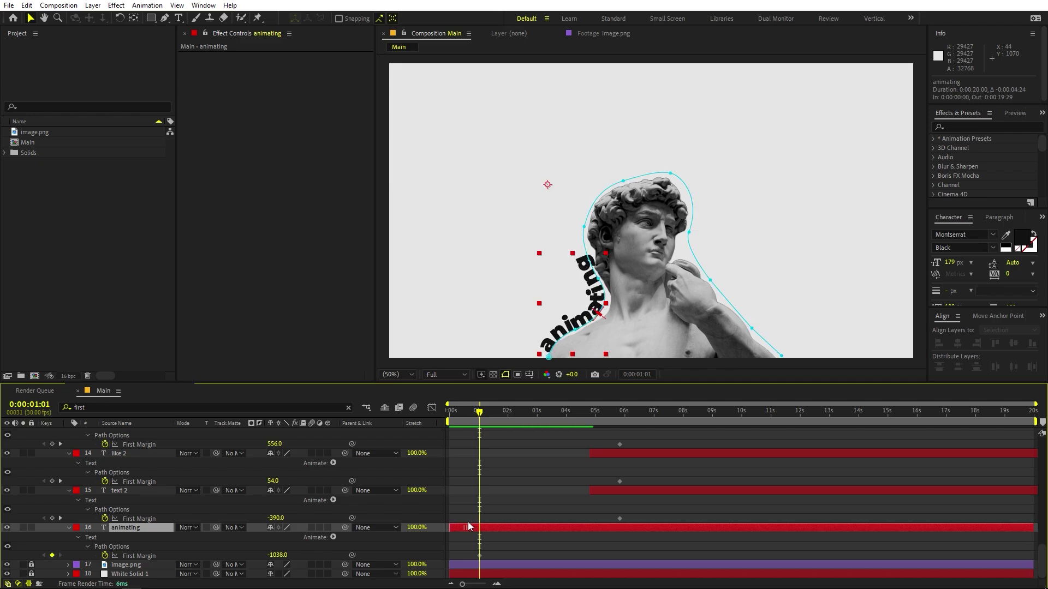
# Set the "animating" layer's First Margin to -1824 at 0:00:00:00 so the word starts off-frame, and preview its entrance.
pyautogui.press('Home')
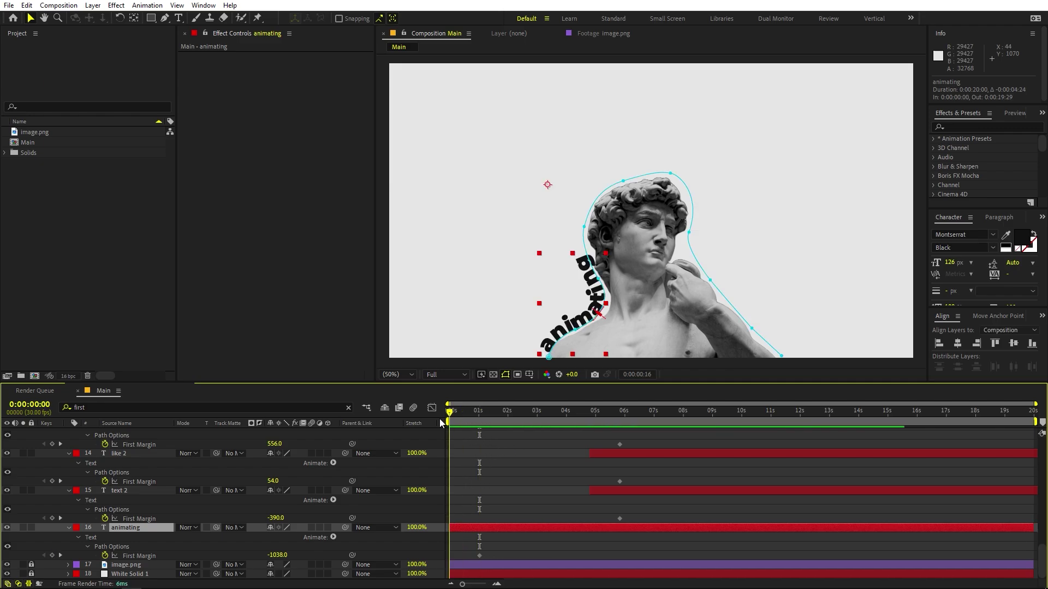
pyautogui.moveTo(277, 556); pyautogui.dragTo(88, 584)
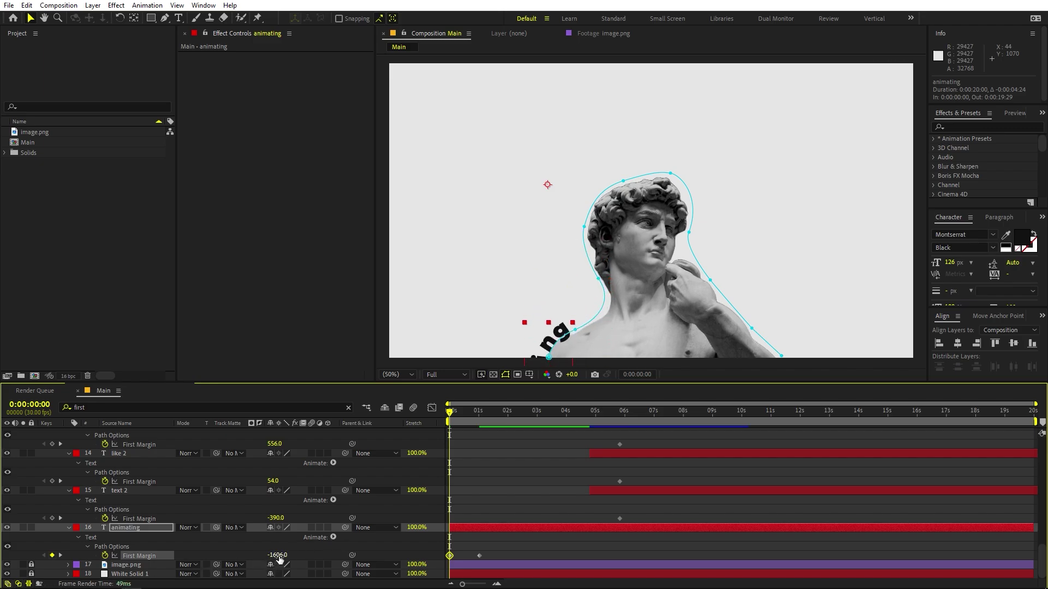
pyautogui.moveTo(273, 555); pyautogui.dragTo(176, 563)
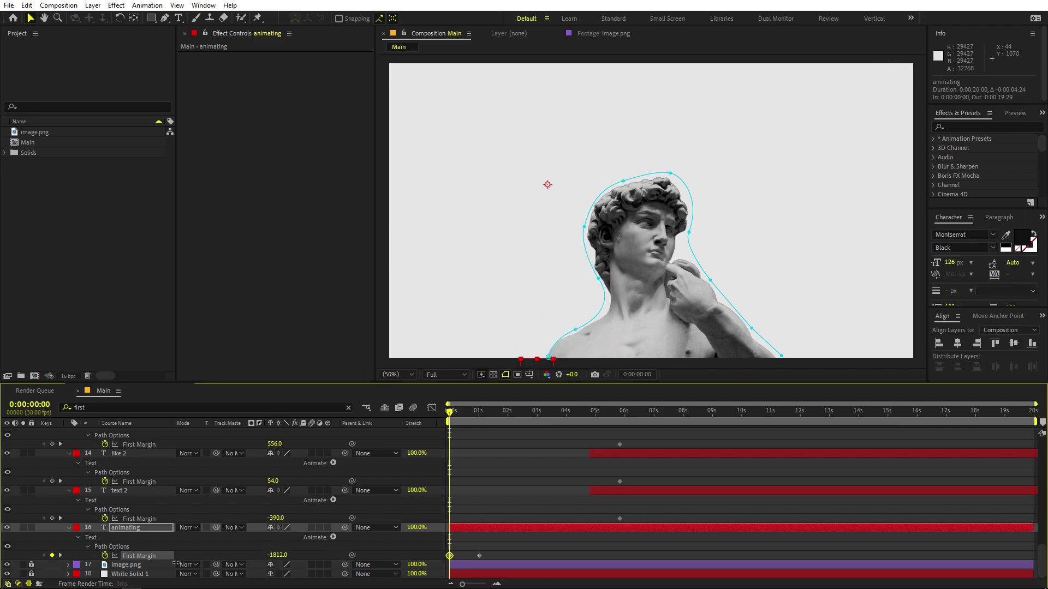
pyautogui.click(532, 460)
pyautogui.press('space')
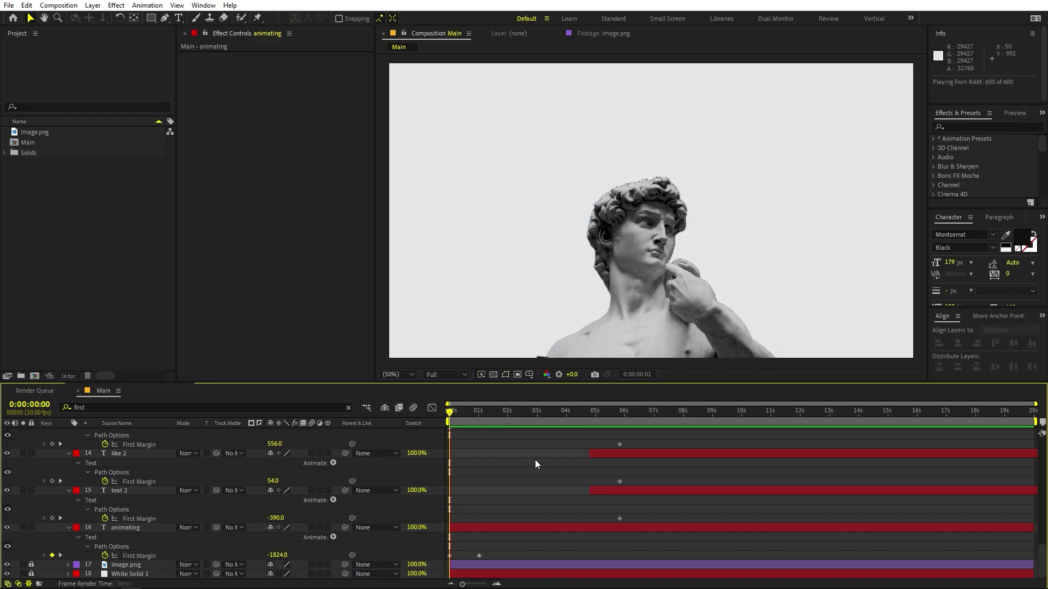
pyautogui.click(500, 412)
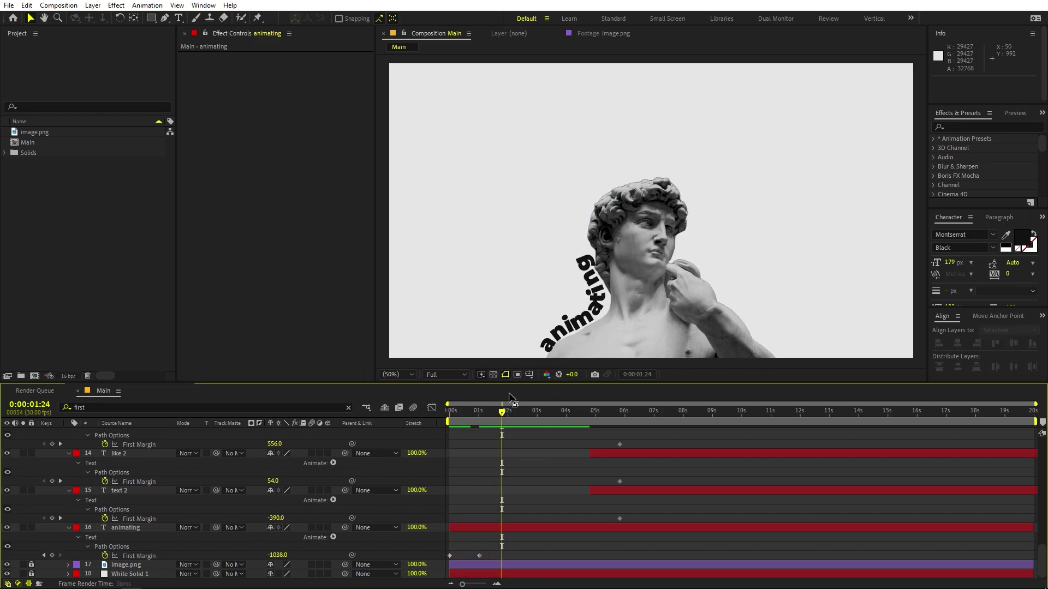
pyautogui.click(477, 414)
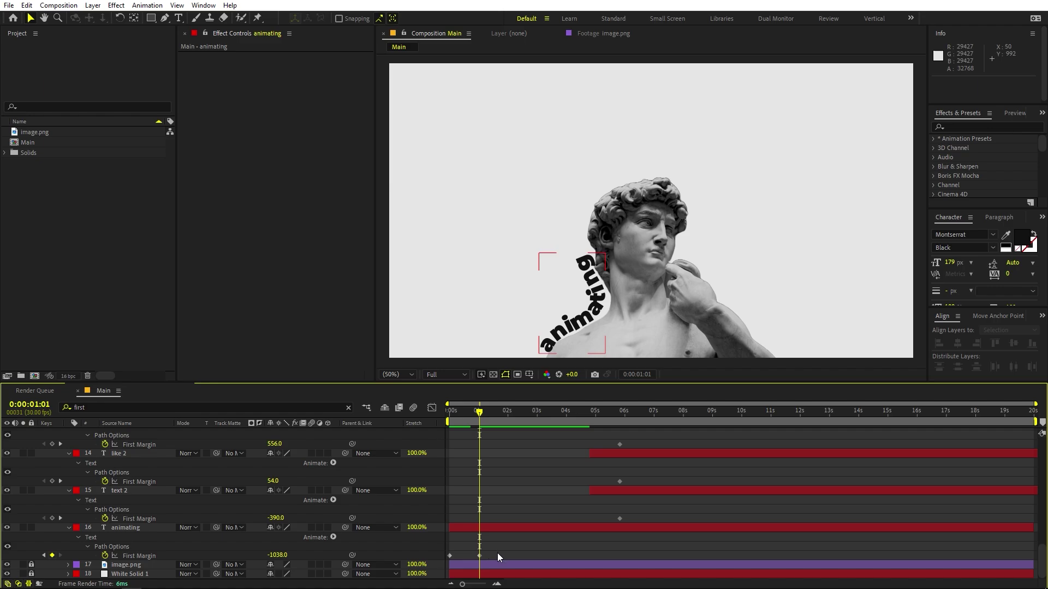
# Easy-ease both "animating" First Margin keyframes, shape the speed graph to peak early with a long slow-down, and preview the motion.
pyautogui.moveTo(499, 552); pyautogui.dragTo(438, 566)
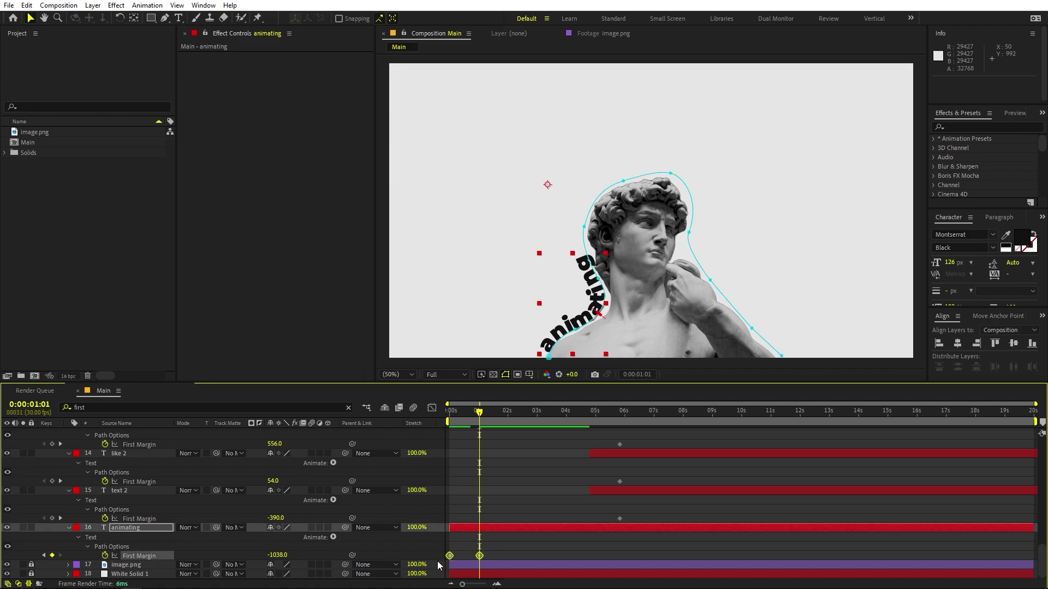
pyautogui.click(431, 408)
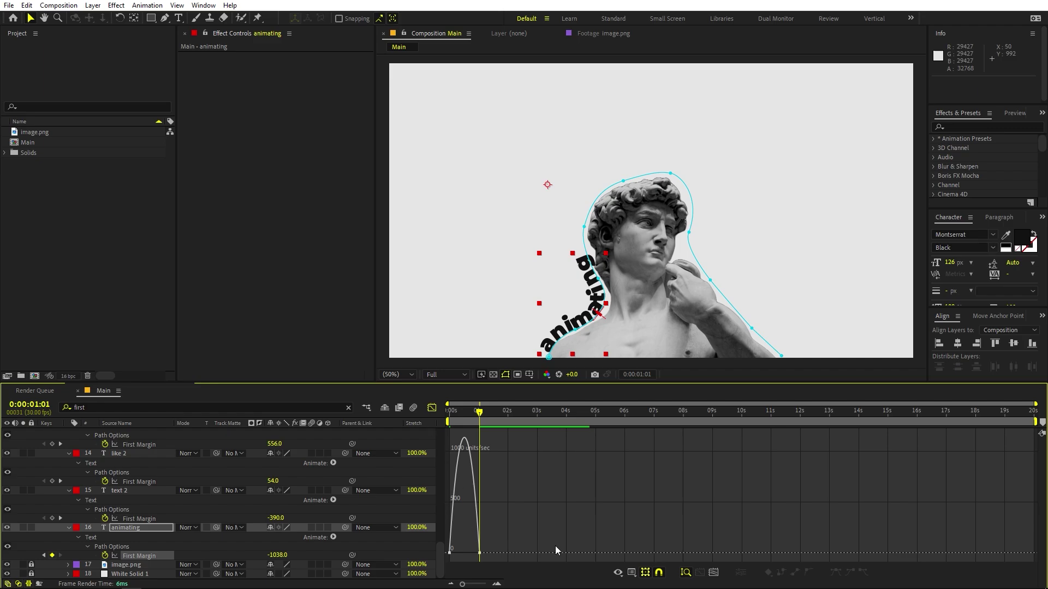
pyautogui.click(631, 571)
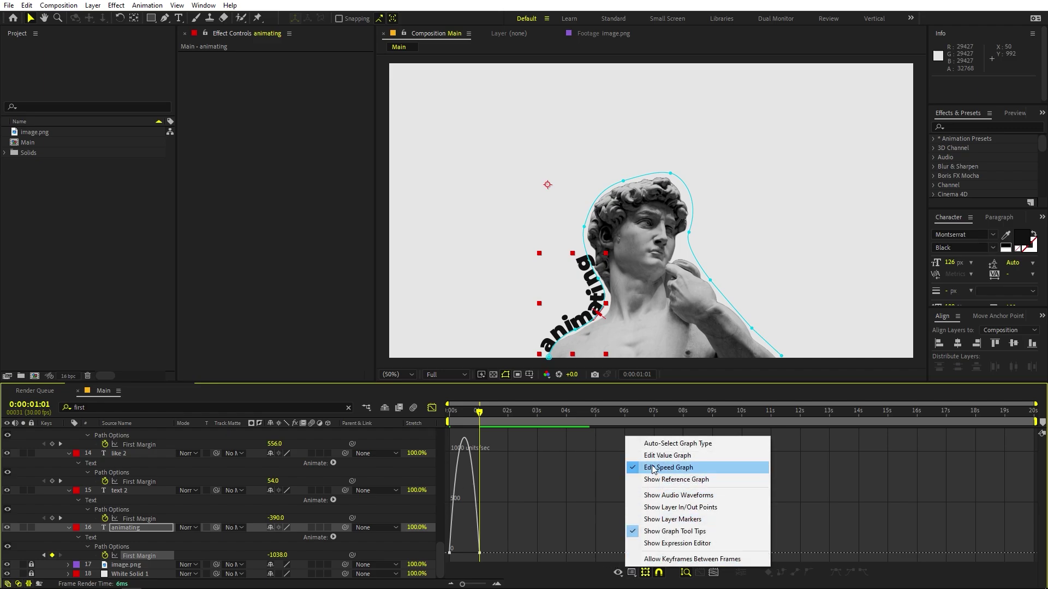
pyautogui.moveTo(497, 531); pyautogui.dragTo(457, 553)
pyautogui.press('space')
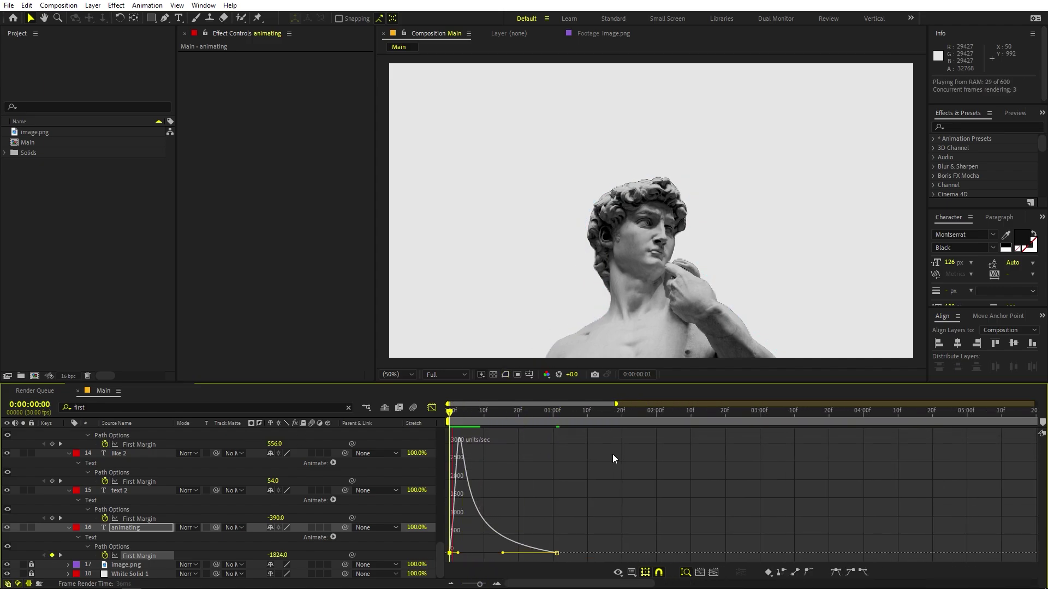
pyautogui.press('space')
pyautogui.click(432, 408)
pyautogui.press('F2')
pyautogui.moveTo(473, 416); pyautogui.dragTo(536, 430)
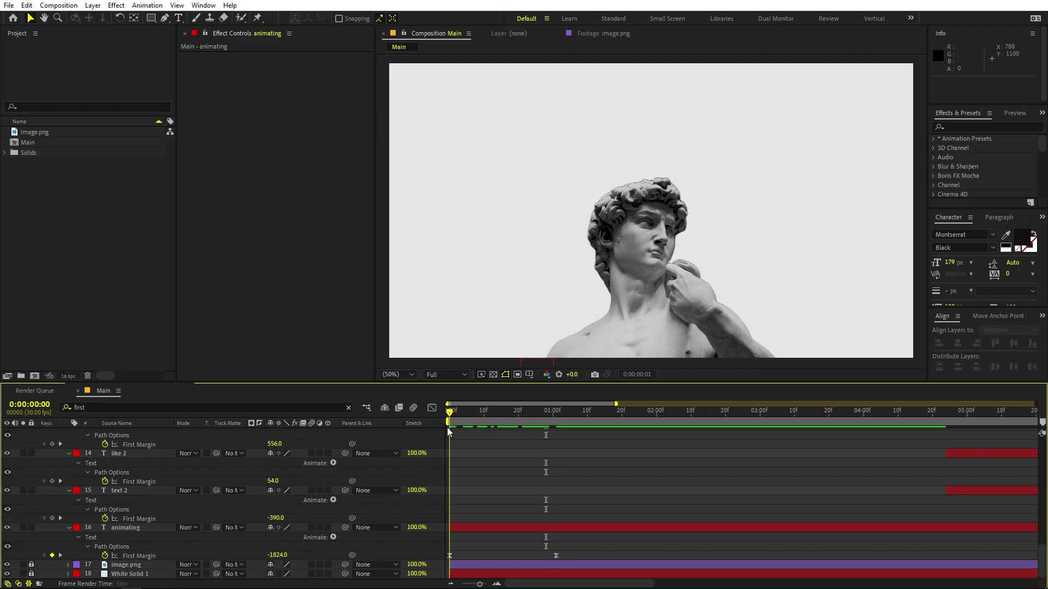
# Try the "animating" end keyframe at about 0:00:00:13, preview the faster motion and undo the move.
pyautogui.moveTo(556, 555); pyautogui.dragTo(494, 555)
pyautogui.press('Home')
pyautogui.press('space')
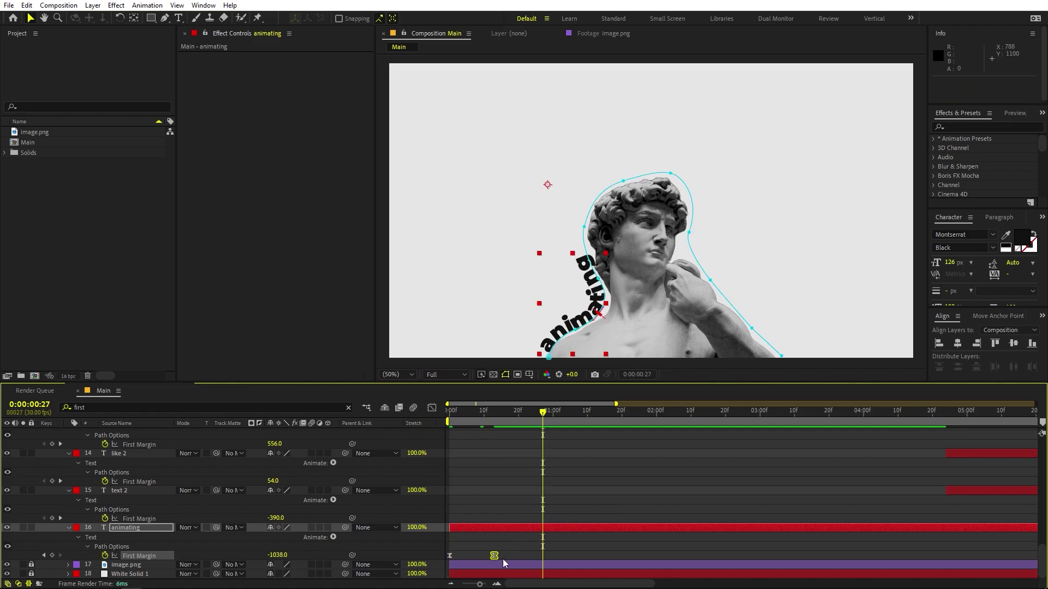
pyautogui.hotkey('ctrl', 'z')
# Try the "animating" end keyframe at about 0:00:02:18, preview the slower motion and undo the move.
pyautogui.moveTo(556, 556); pyautogui.dragTo(718, 556)
pyautogui.press('Home')
pyautogui.press('space')
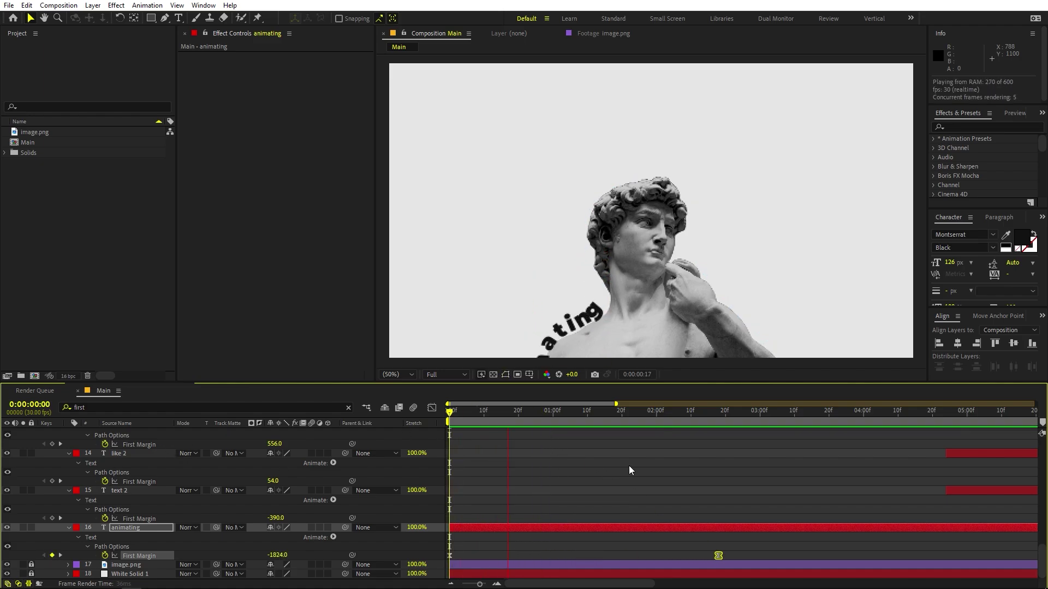
pyautogui.press('space')
pyautogui.hotkey('ctrl', 'z')
# Move the "animating" layer's last First Margin keyframe to 0:00:00:27 and preview the timing.
pyautogui.moveTo(545, 452); pyautogui.dragTo(523, 436)
pyautogui.moveTo(556, 556); pyautogui.dragTo(541, 555)
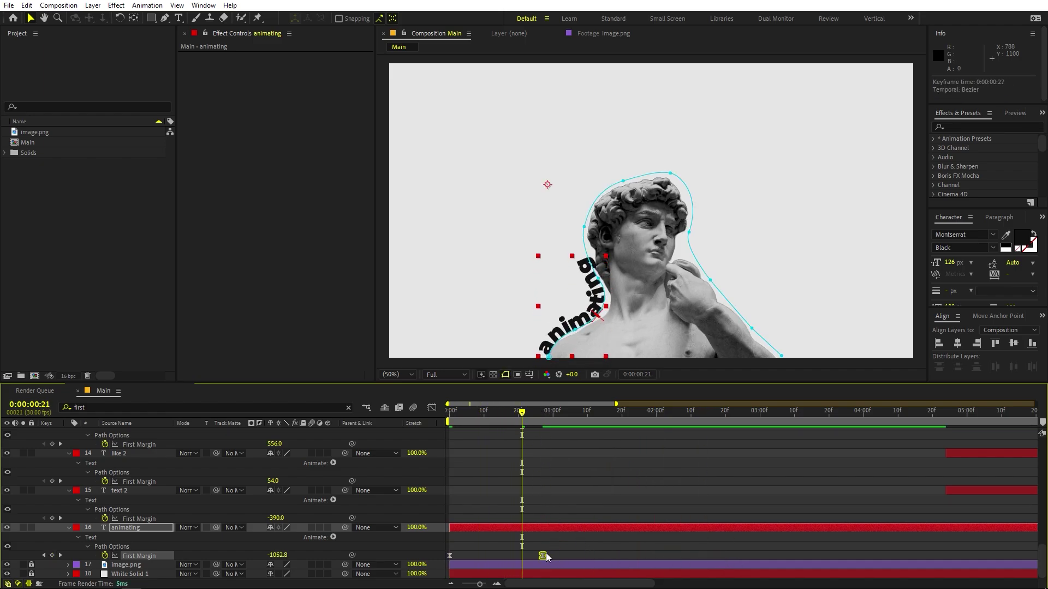
pyautogui.click(540, 547)
pyautogui.press('space')
pyautogui.click(556, 424)
# Start the "text 2" layer at 0:00:00:27 and set its First Margin there to 1849, placing the word off-frame.
pyautogui.click(543, 422)
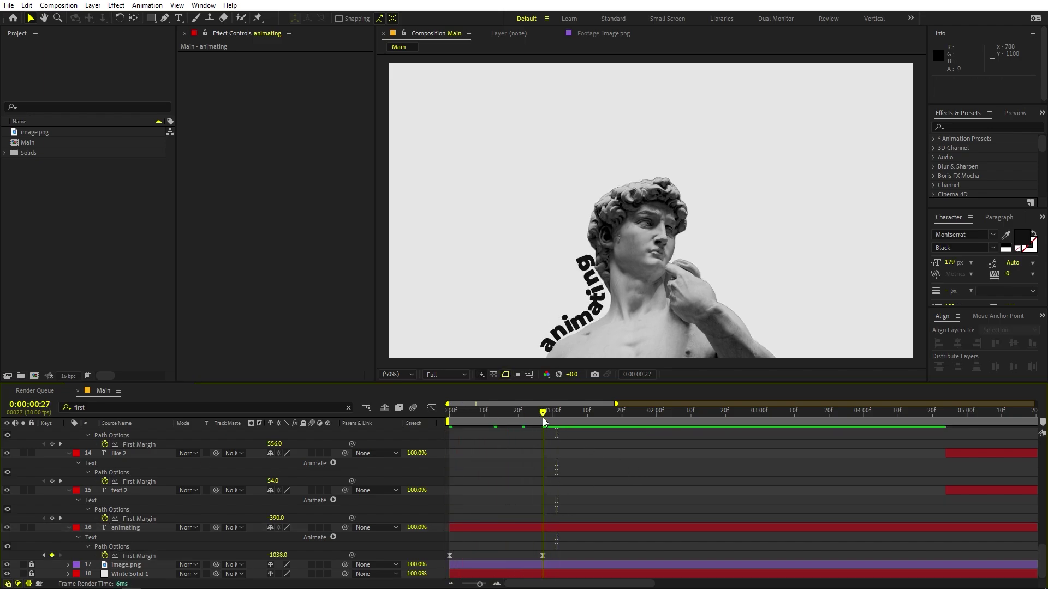
pyautogui.moveTo(984, 494); pyautogui.dragTo(567, 513)
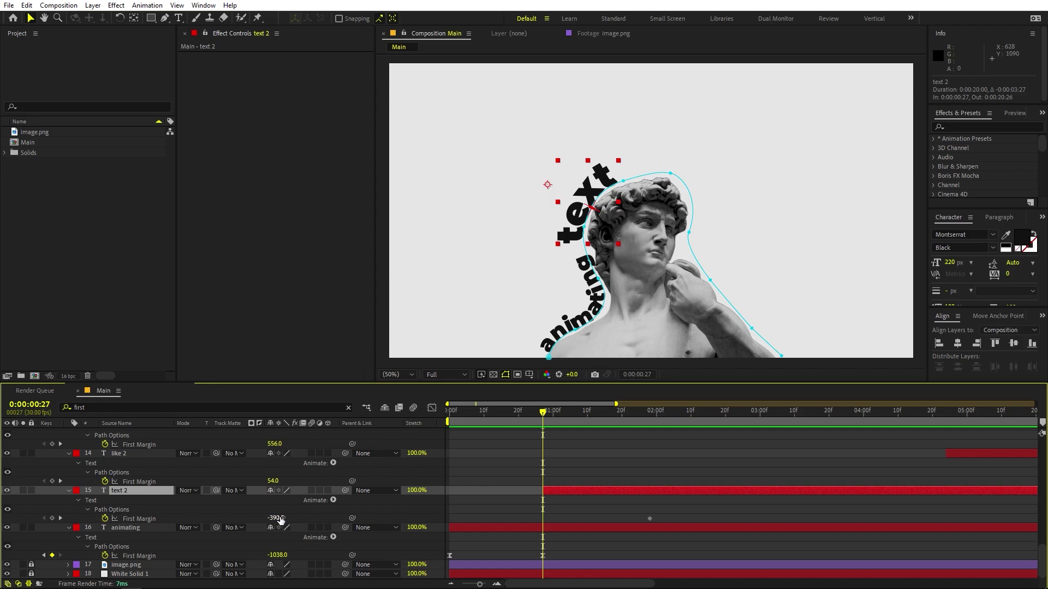
pyautogui.click(650, 519)
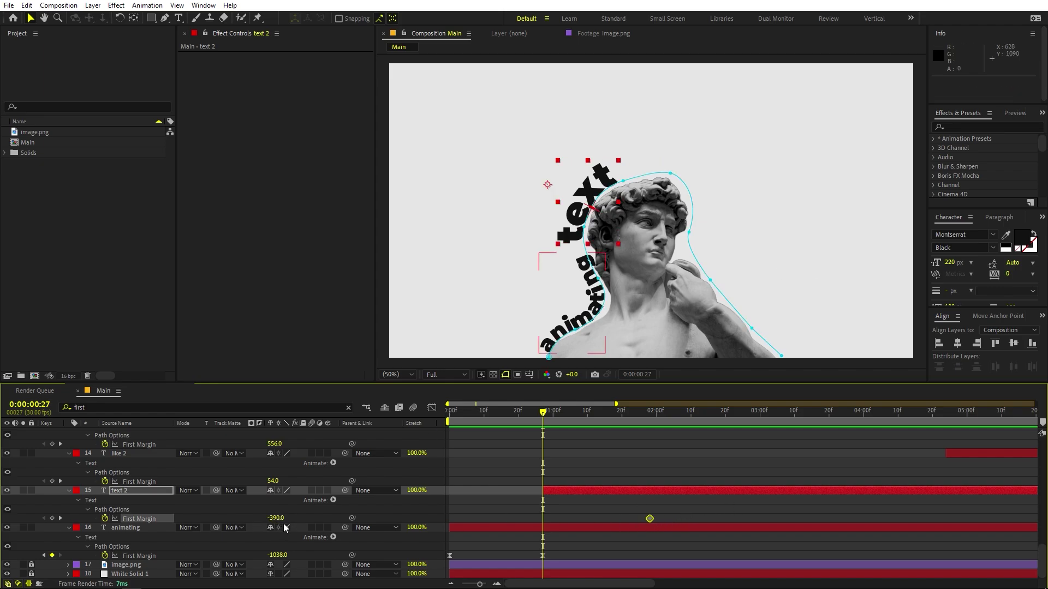
pyautogui.moveTo(276, 518); pyautogui.dragTo(503, 523)
# Shape the "text 2" First Margin speed graph to peak early with a long slow-down, and preview the motion.
pyautogui.click(433, 408)
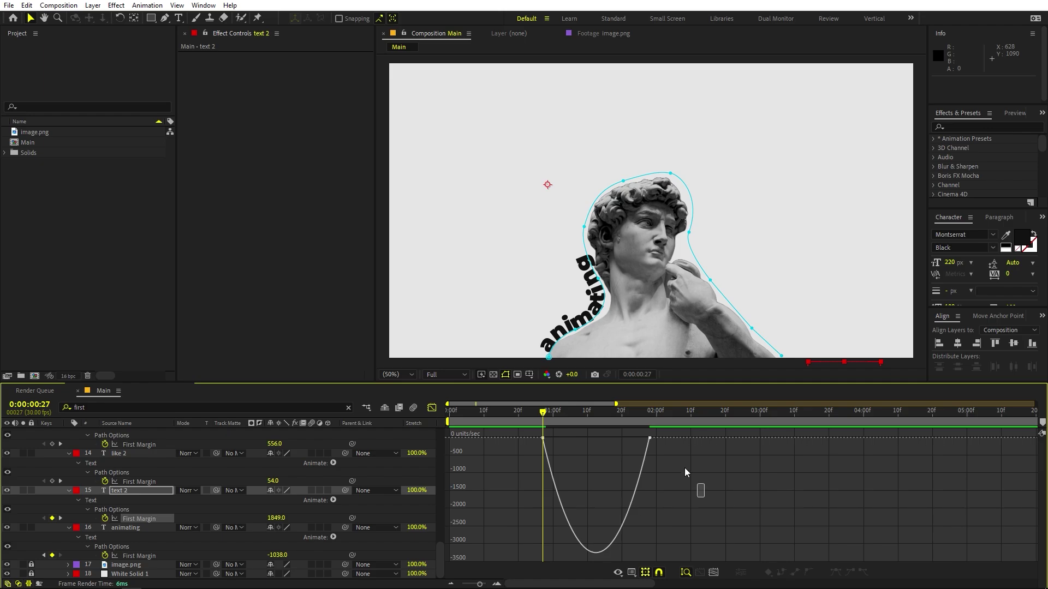
pyautogui.moveTo(691, 461); pyautogui.dragTo(548, 437)
pyautogui.press('space')
pyautogui.press('space')
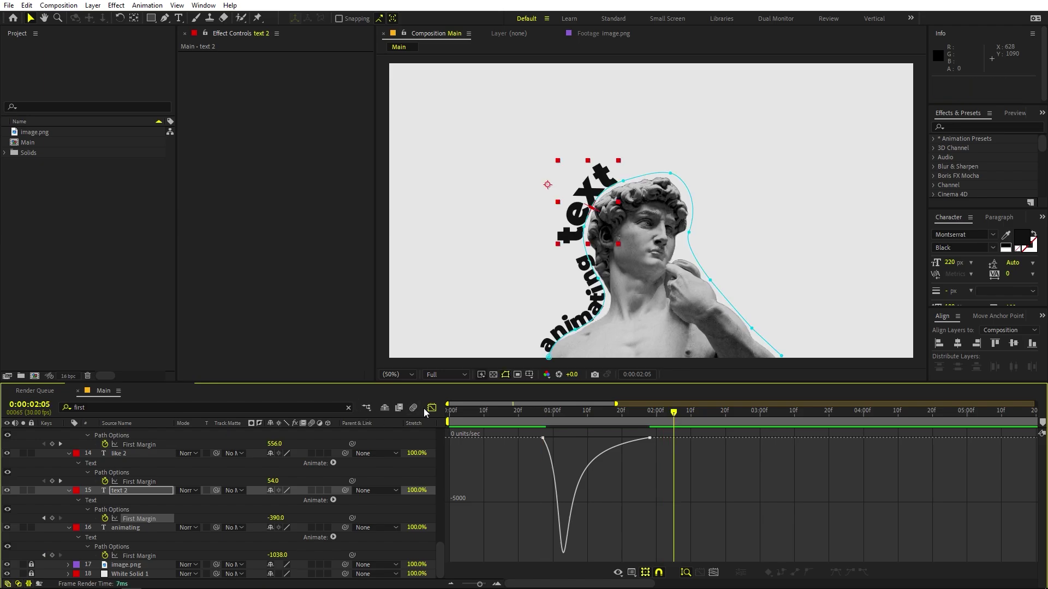
pyautogui.click(431, 408)
# Move the "text 2" layer's last First Margin keyframe to 0:00:02:10 and preview the slower entrance.
pyautogui.moveTo(650, 519); pyautogui.dragTo(690, 519)
pyautogui.scroll(2, 681, 490)
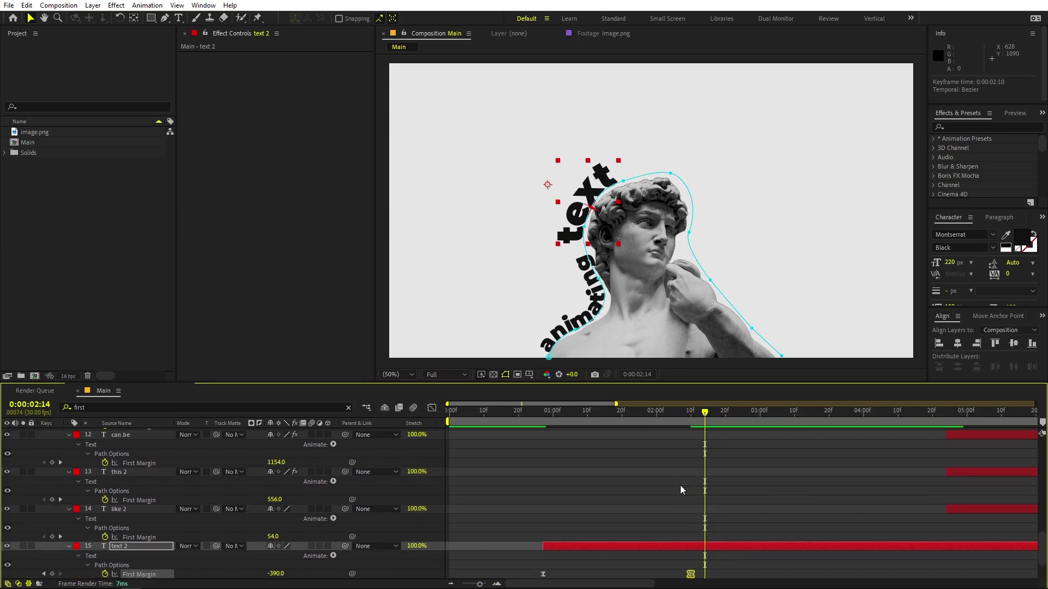
pyautogui.press('space')
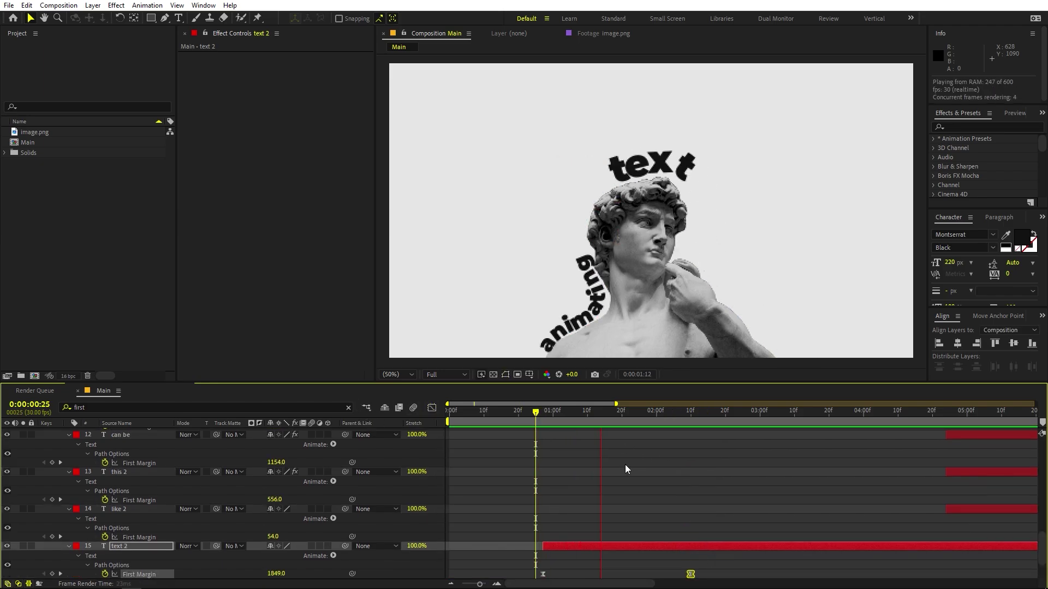
pyautogui.press('space')
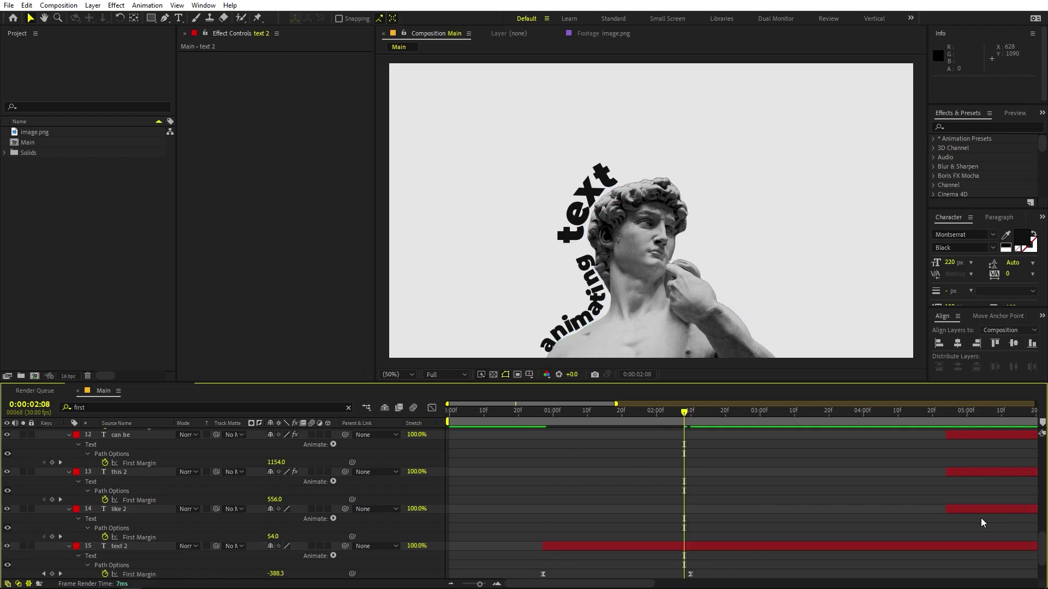
# Start the "like 2" layer at 0:00:02:08 and set its First Margin there to 1861 to place the word off-frame.
pyautogui.click(984, 511)
pyautogui.moveTo(983, 510); pyautogui.dragTo(720, 516)
pyautogui.moveTo(273, 536); pyautogui.dragTo(873, 565)
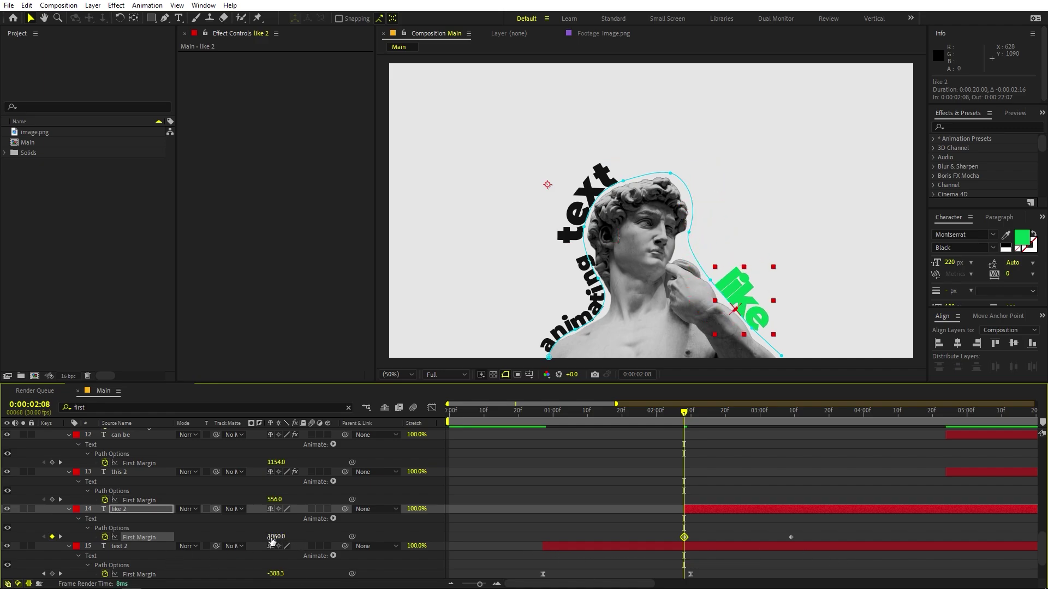
pyautogui.moveTo(278, 536); pyautogui.dragTo(658, 540)
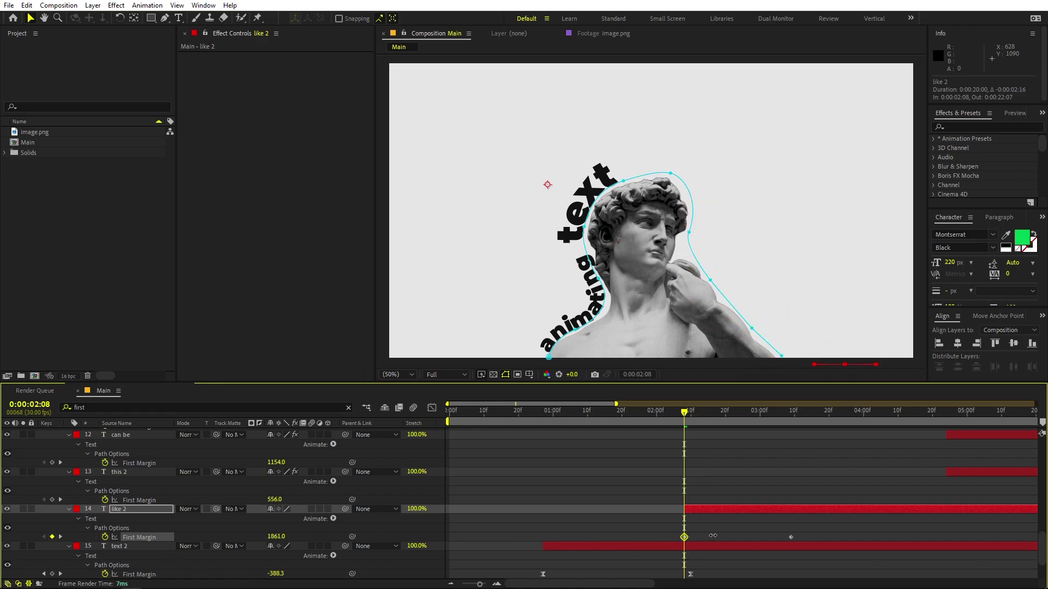
# Easy-ease both "like 2" First Margin keyframes and shape their speed graph to peak early with a long slow-down.
pyautogui.moveTo(793, 543); pyautogui.dragTo(644, 534)
pyautogui.press('F9')
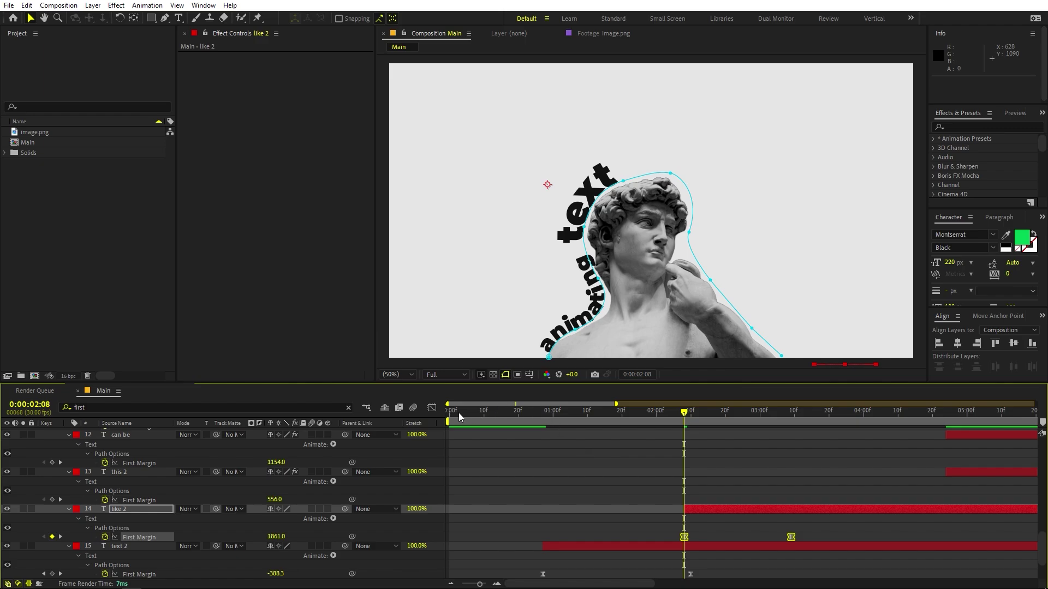
pyautogui.click(433, 407)
pyautogui.moveTo(856, 490); pyautogui.dragTo(665, 399)
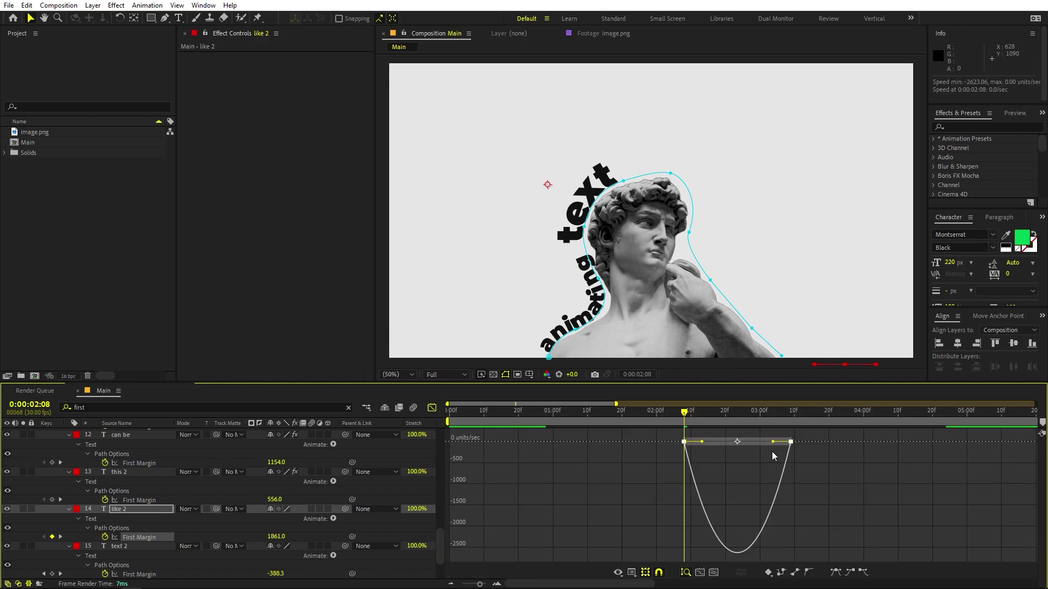
pyautogui.moveTo(772, 443); pyautogui.dragTo(702, 441)
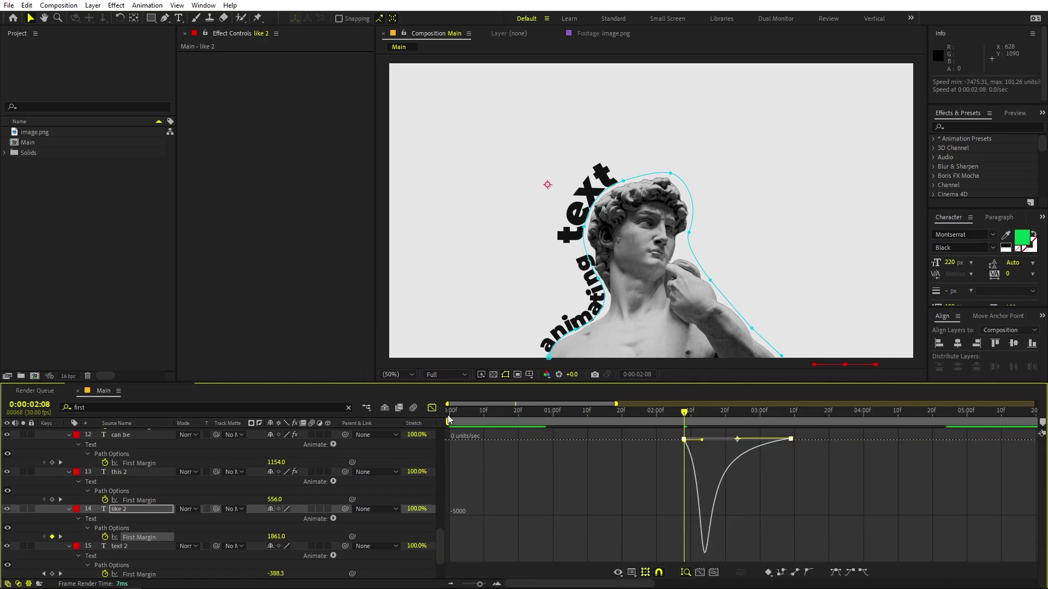
pyautogui.click(432, 408)
# Preview the "like 2" entrance, move the layer earlier to start at about 0:00:01:15, and play it again.
pyautogui.click(653, 413)
pyautogui.press('space')
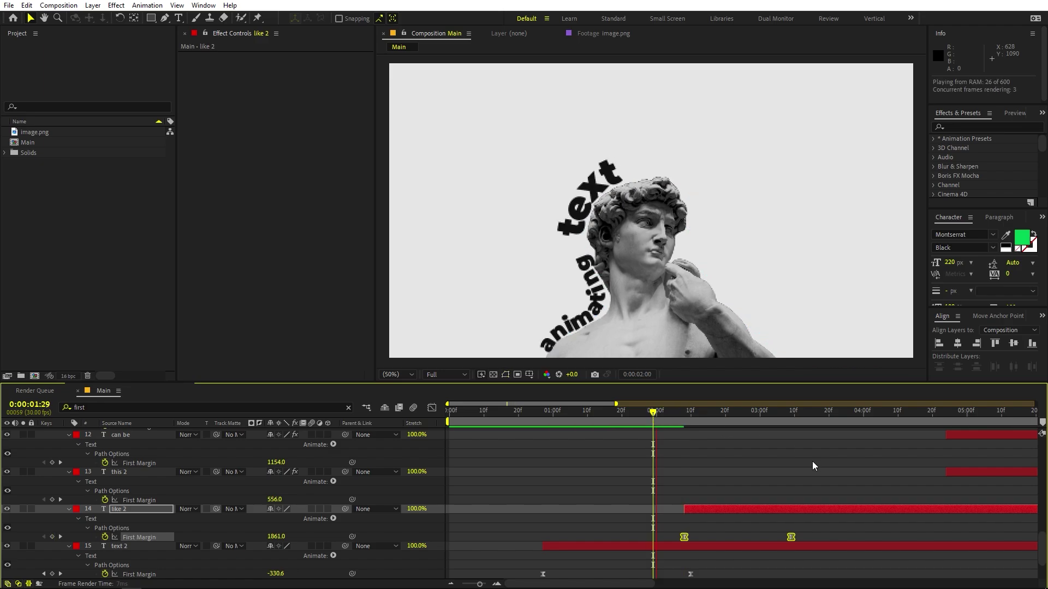
pyautogui.press('space')
pyautogui.press('space')
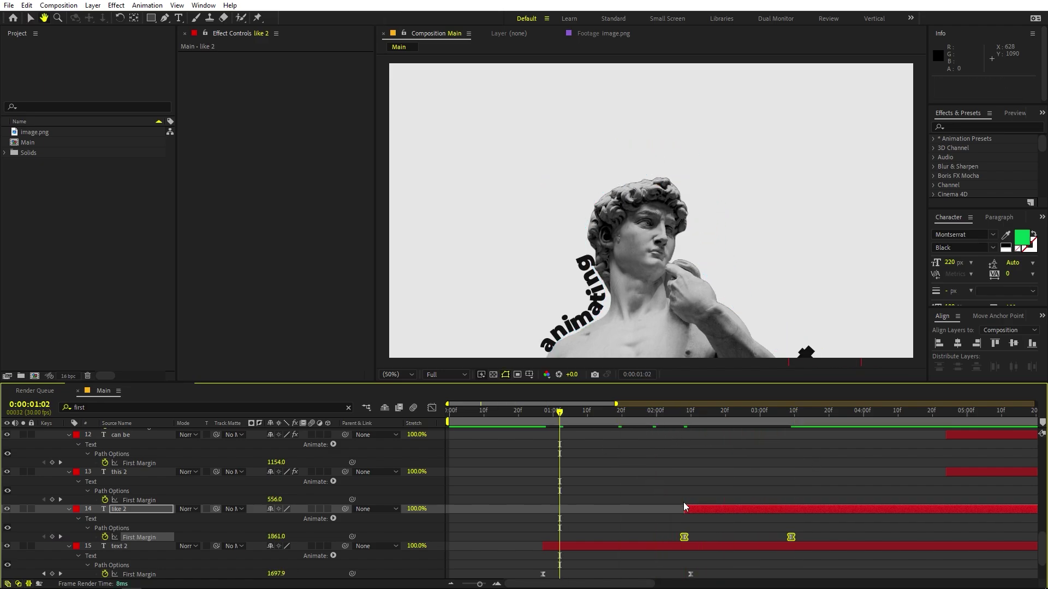
pyautogui.moveTo(710, 510); pyautogui.dragTo(631, 510)
pyautogui.press('space')
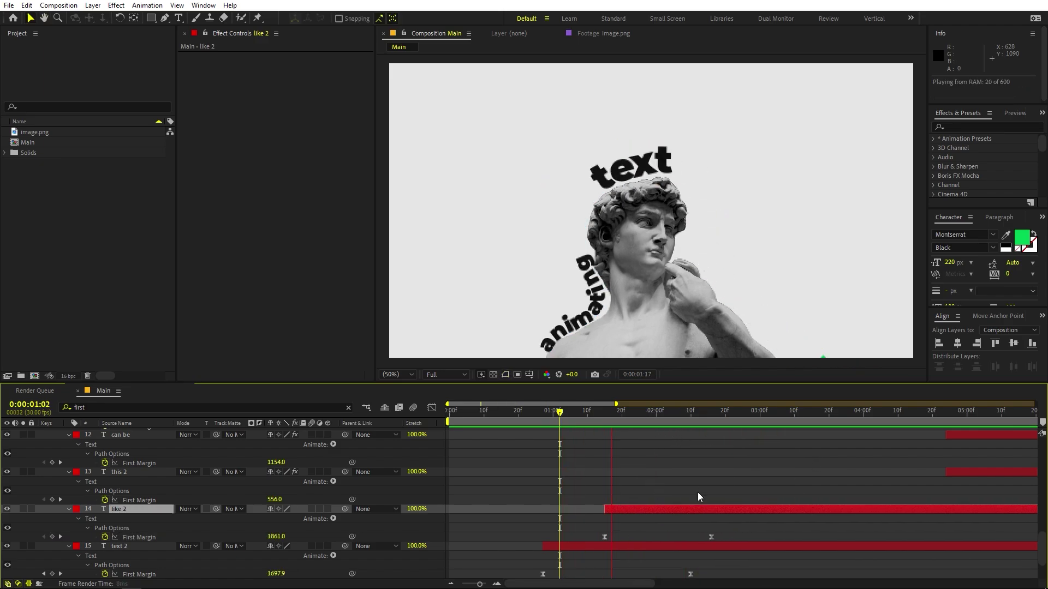
# Start the "this 2" layer at 0:00:02:14 with First Margin 1990 there, and select both of its First Margin keyframes.
pyautogui.click(962, 473)
pyautogui.moveTo(961, 473); pyautogui.dragTo(720, 480)
pyautogui.moveTo(275, 499); pyautogui.dragTo(427, 507)
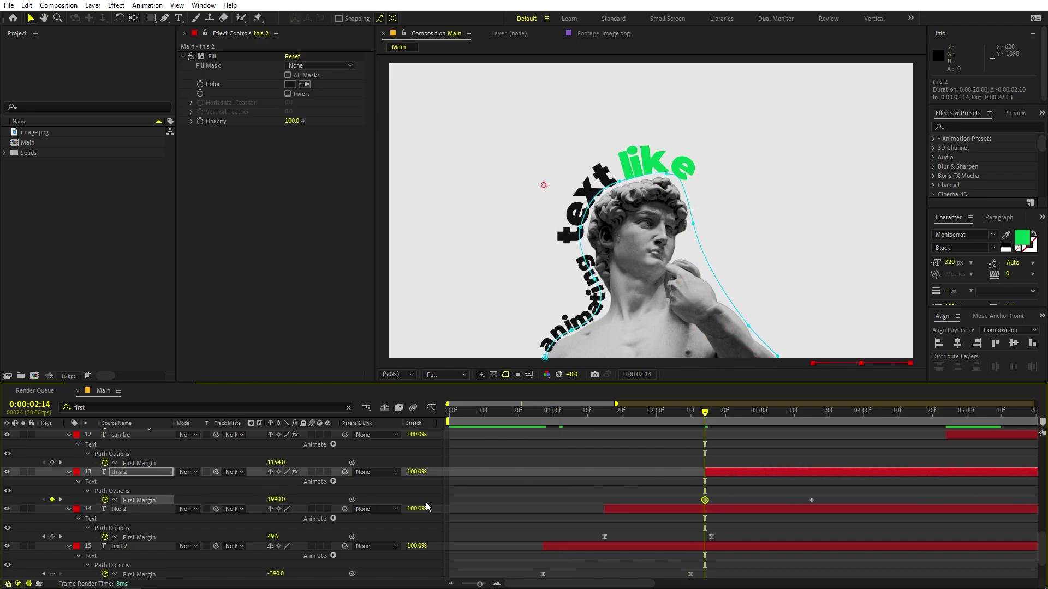
pyautogui.moveTo(854, 501); pyautogui.dragTo(668, 517)
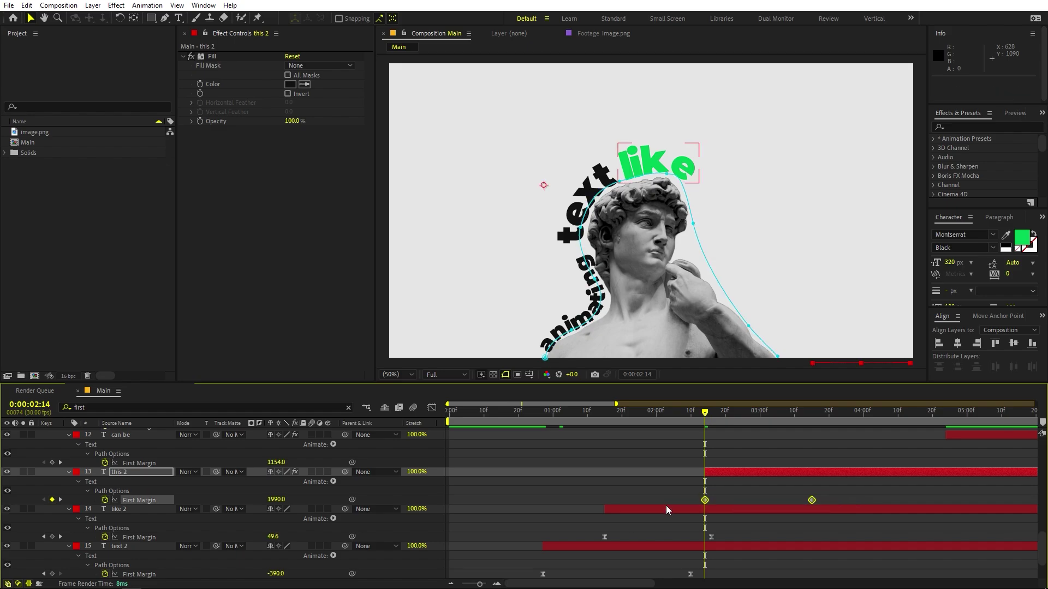
# Shape the "this 2" First Margin speed graph to peak early with a long slow-down, and play the result.
pyautogui.click(431, 408)
pyautogui.moveTo(744, 429); pyautogui.dragTo(834, 541)
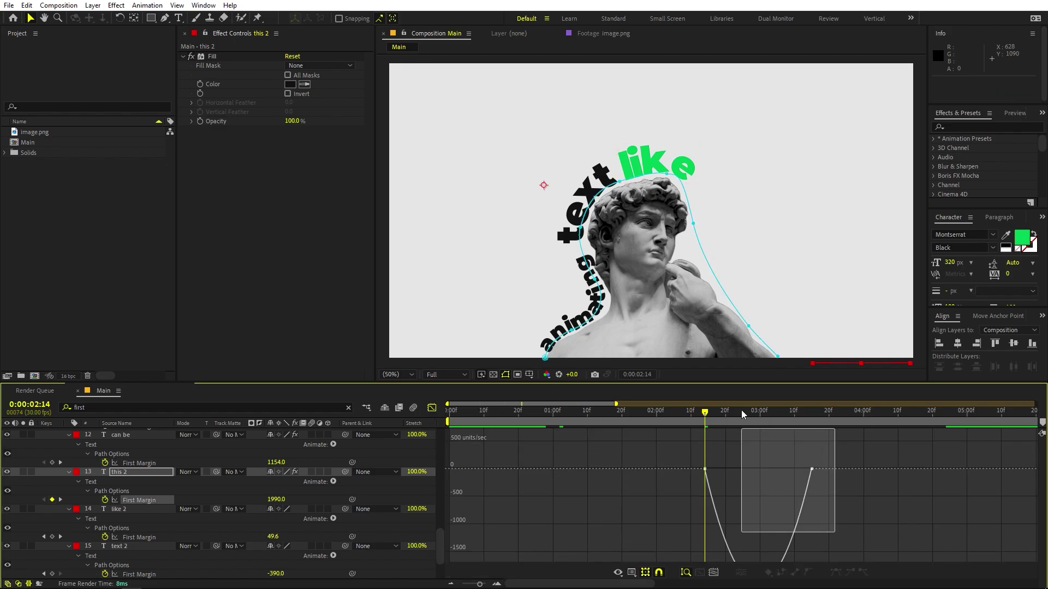
pyautogui.moveTo(794, 438); pyautogui.dragTo(707, 438)
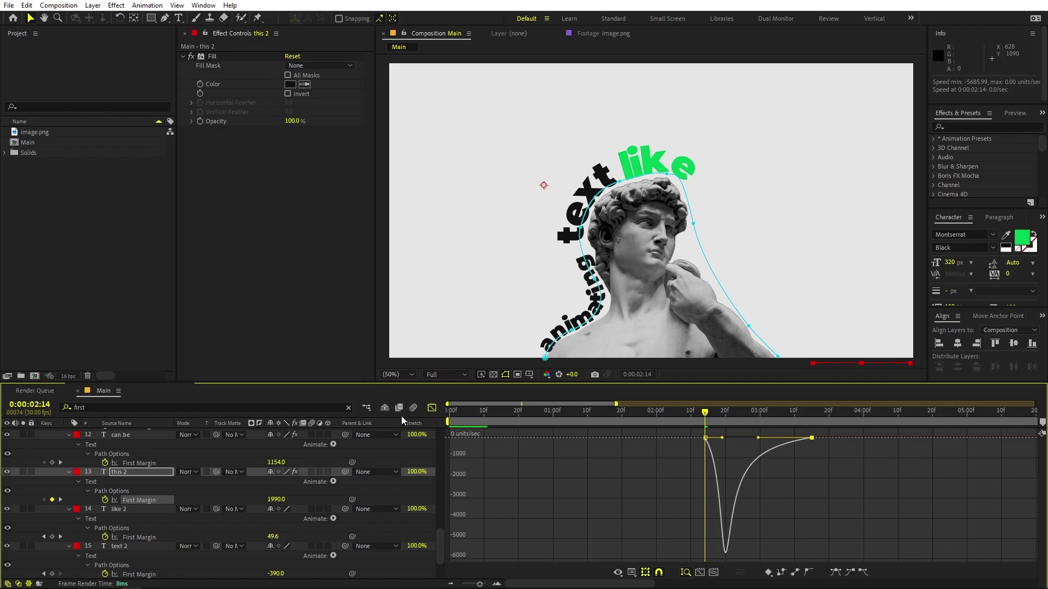
pyautogui.click(431, 408)
pyautogui.press('space')
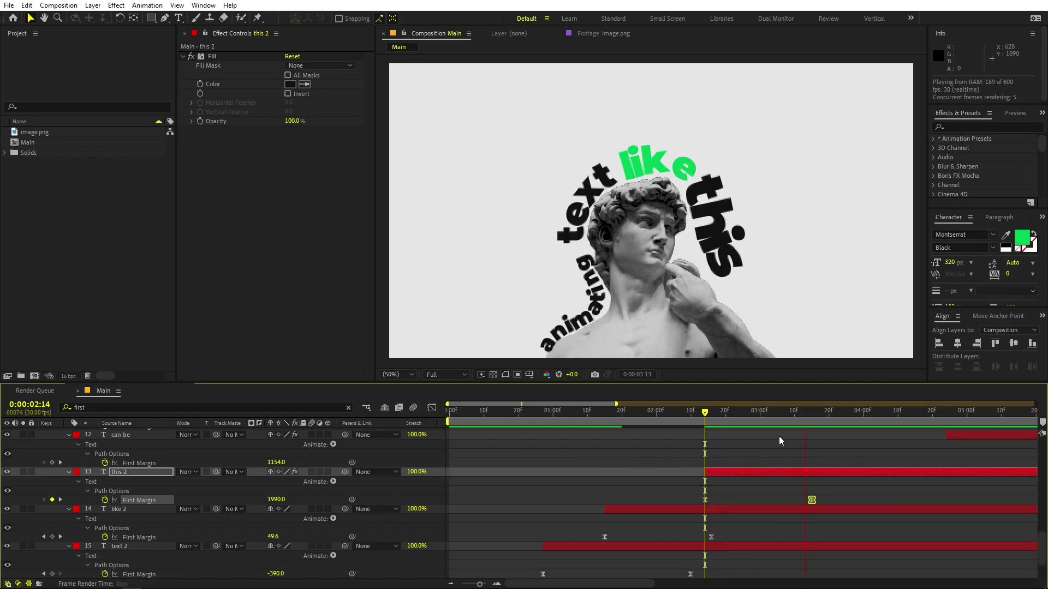
# Move "text 2", "like 2" and "this 2" earlier to start at about 0:00:00:14, 0:00:00:26 and 0:00:01:16, and preview the tighter stagger.
pyautogui.press('Home')
pyautogui.scroll(-2, 256, 454)
pyautogui.moveTo(567, 492); pyautogui.dragTo(513, 494)
pyautogui.moveTo(639, 452); pyautogui.dragTo(574, 454)
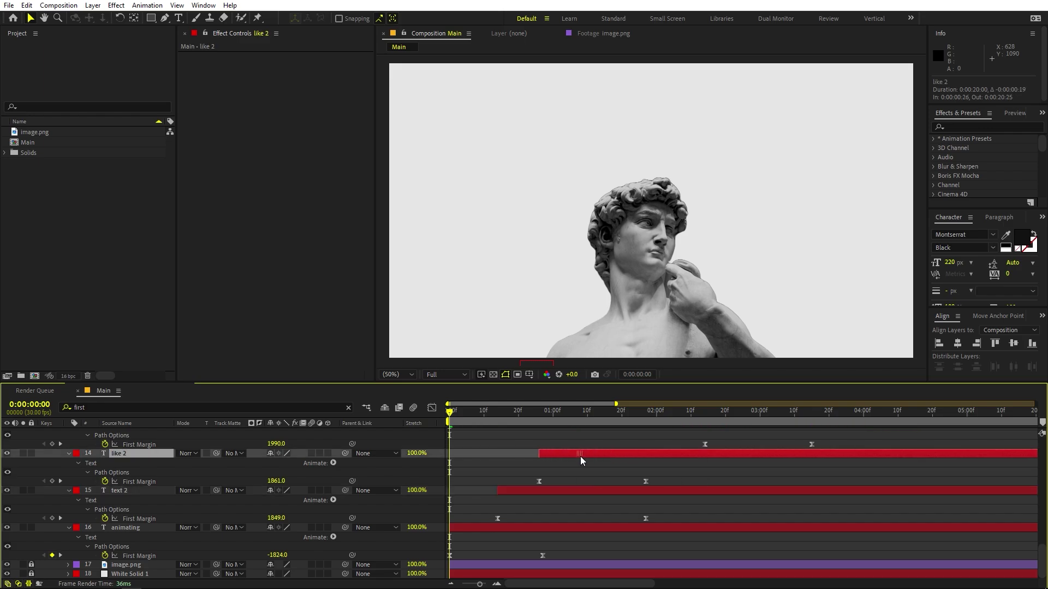
pyautogui.scroll(4, 761, 489)
pyautogui.moveTo(742, 531); pyautogui.dragTo(646, 531)
pyautogui.press('space')
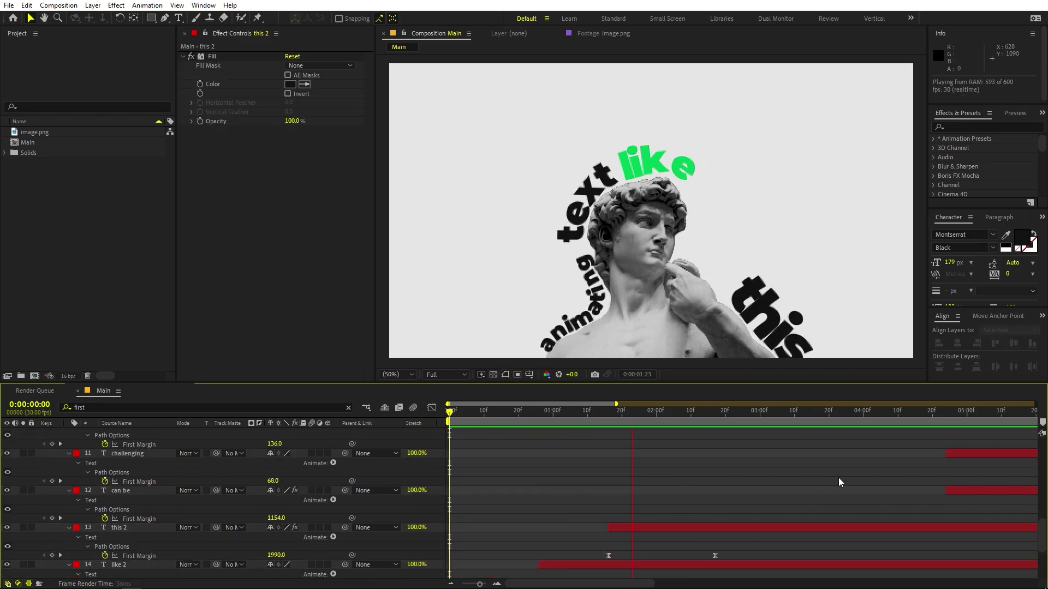
pyautogui.press('space')
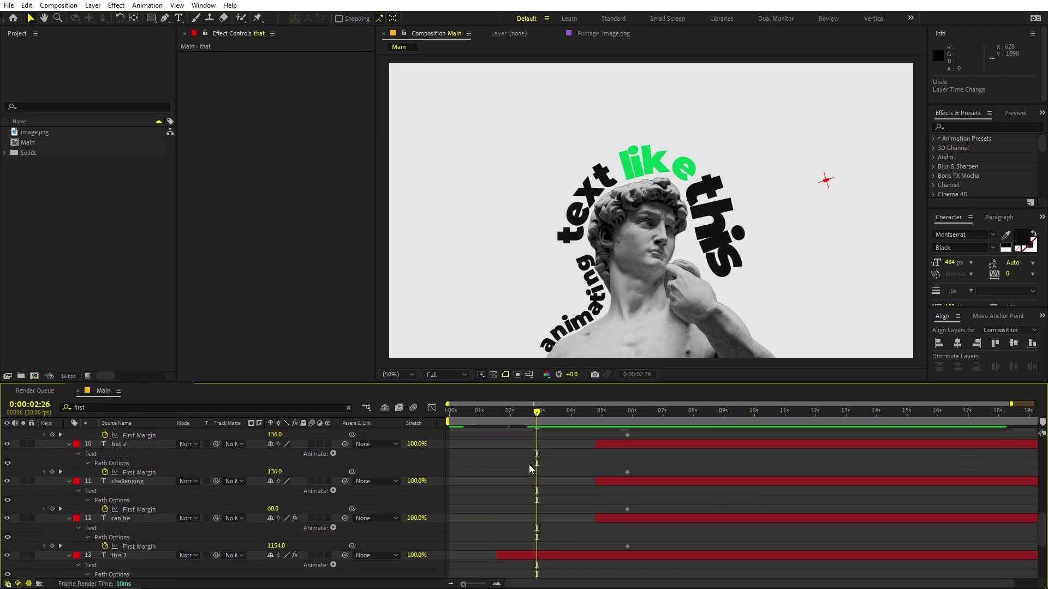
# Play and scrub through the full sequence of words entering around the statue.
pyautogui.scroll(1, 581, 476)
pyautogui.scroll(4, 627, 537)
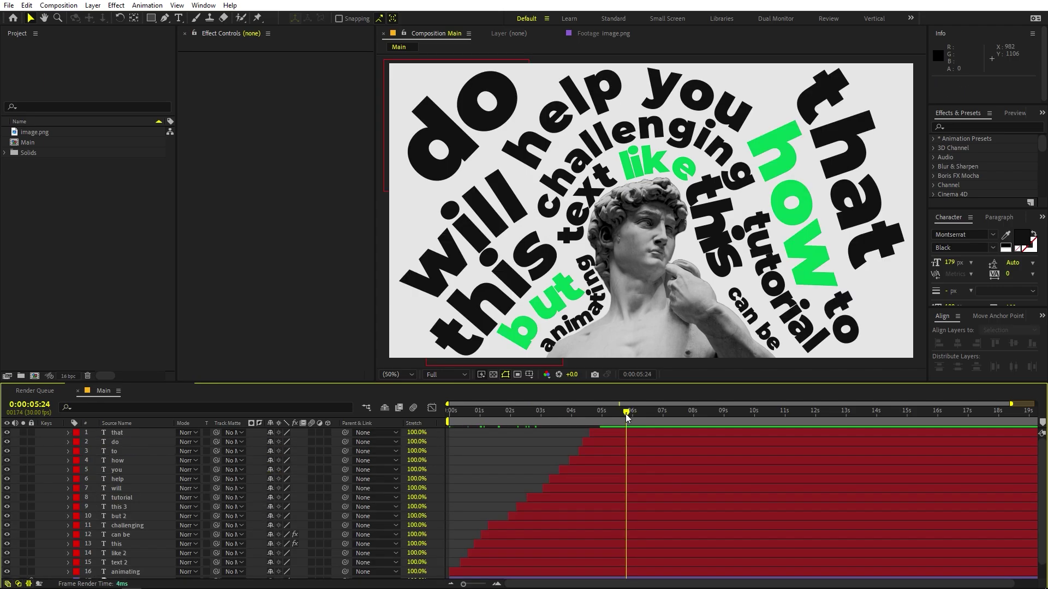
pyautogui.moveTo(617, 412); pyautogui.dragTo(351, 435)
pyautogui.press('space')
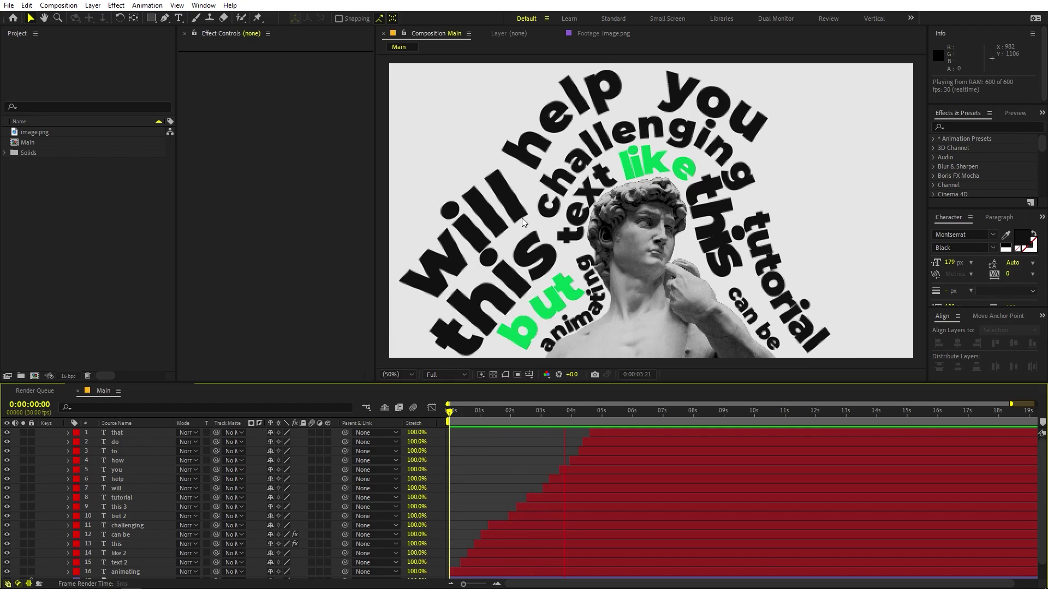
pyautogui.moveTo(626, 411); pyautogui.dragTo(606, 443)
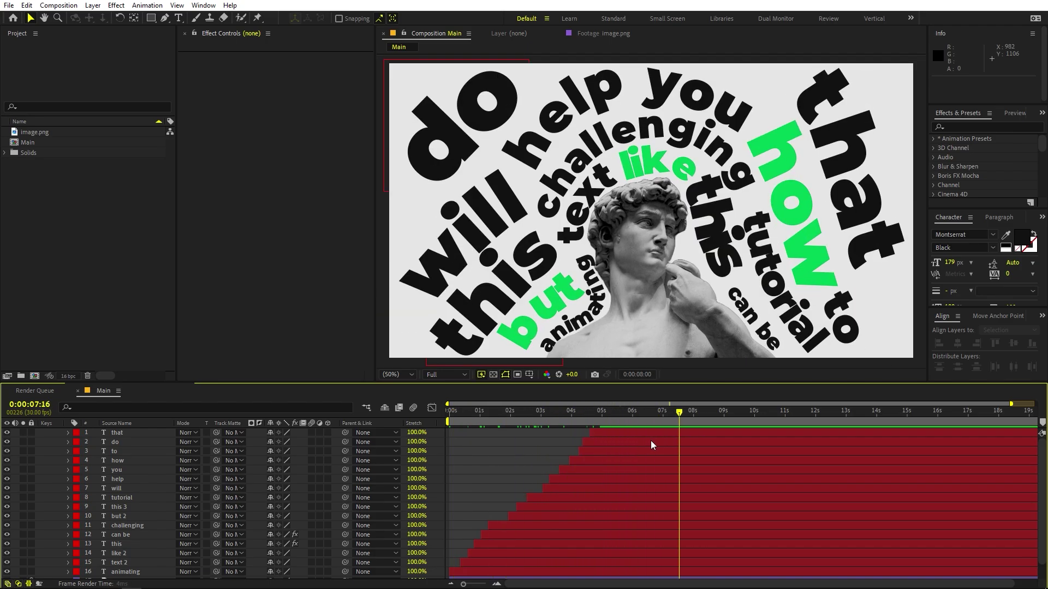
pyautogui.press('space')
pyautogui.moveTo(457, 411); pyautogui.dragTo(644, 410)
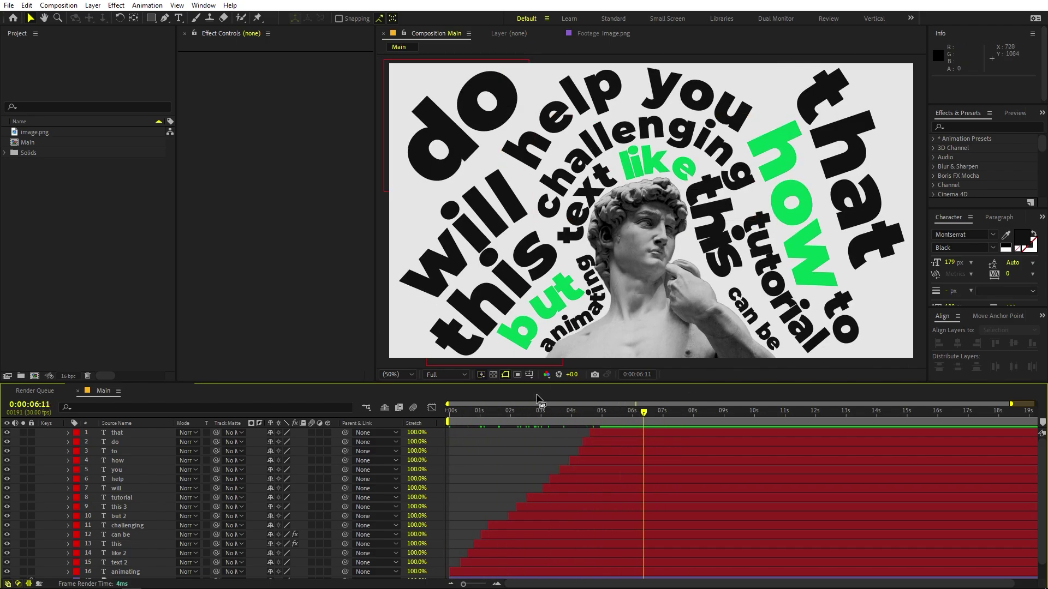
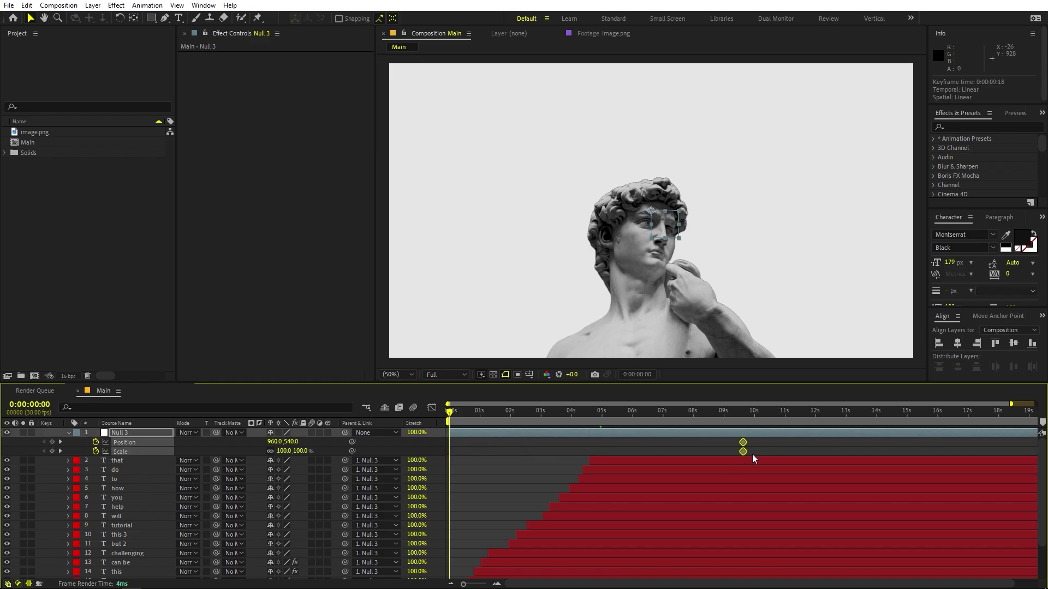
# Key Null 3 at 0:00:00:00 with Scale 132.9% and Position 960, 366, and preview the opening move.
pyautogui.click(469, 460)
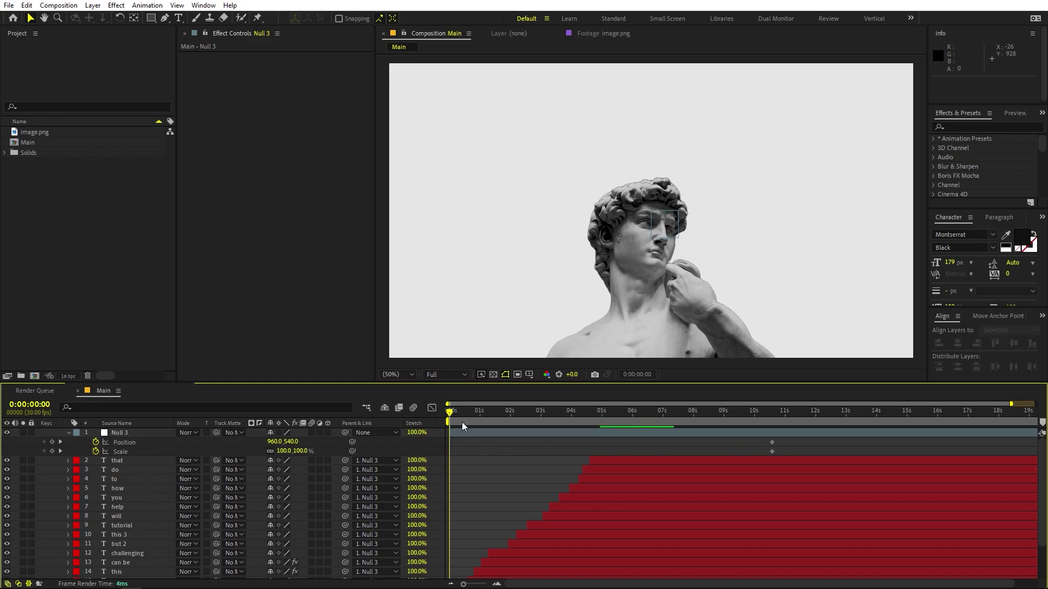
pyautogui.click(486, 433)
pyautogui.moveTo(287, 452); pyautogui.dragTo(162, 478)
pyautogui.click(539, 503)
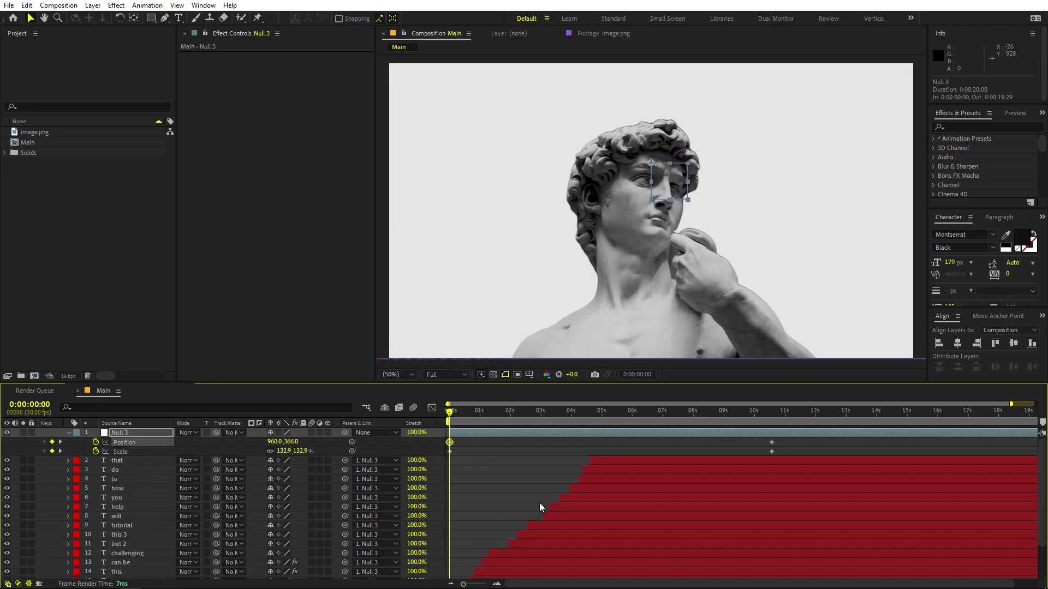
pyautogui.click(530, 476)
pyautogui.press('space')
pyautogui.press('space')
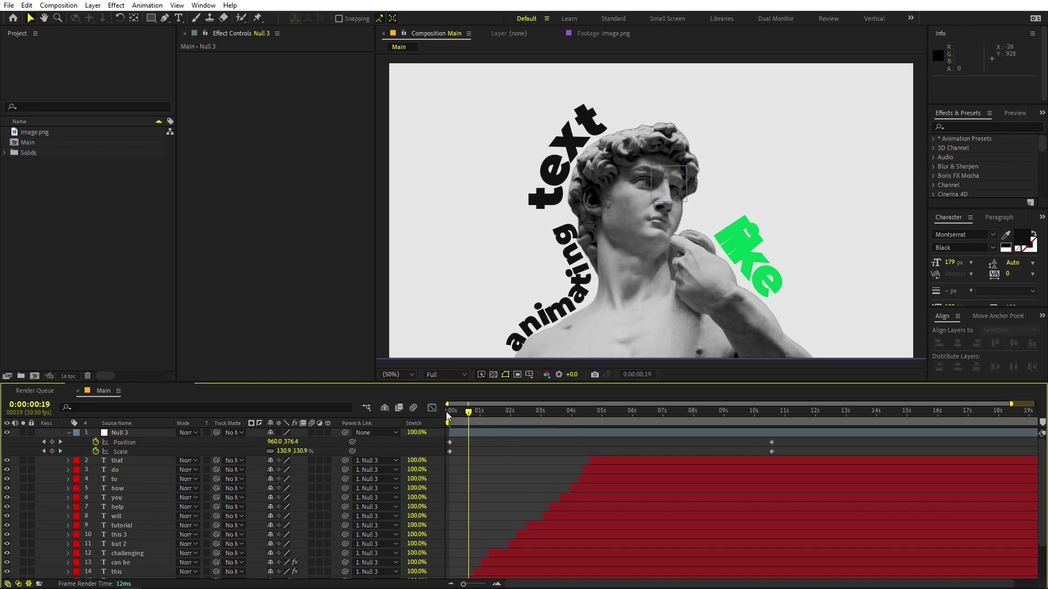
# Key Null 3 at 0:00:01:08 with Scale 111.7% and Position 960, 483.9, and preview the move.
pyautogui.moveTo(470, 416); pyautogui.dragTo(489, 420)
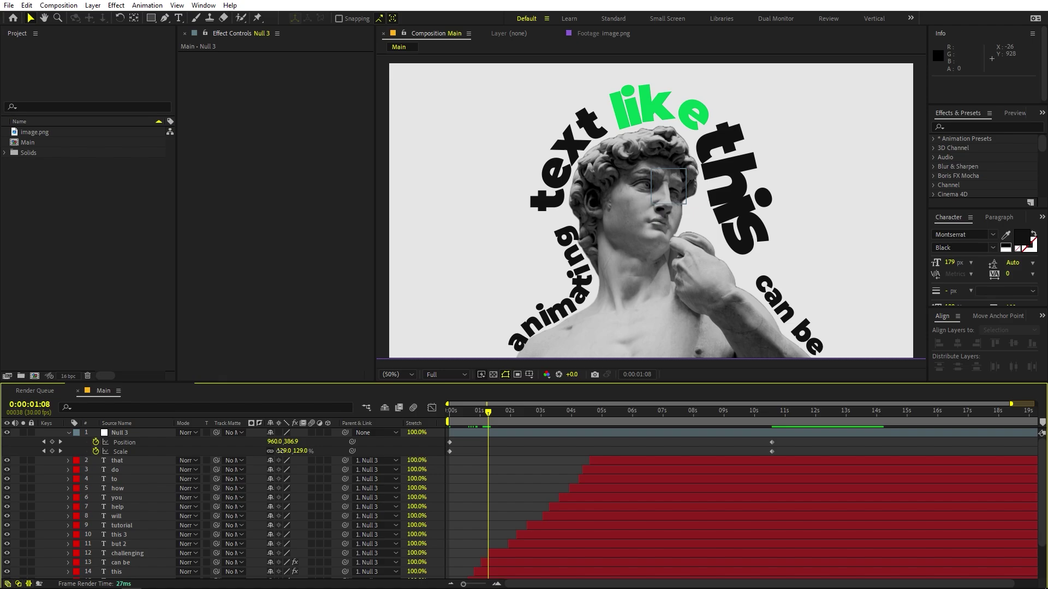
pyautogui.moveTo(279, 451); pyautogui.dragTo(186, 452)
pyautogui.moveTo(290, 442); pyautogui.dragTo(327, 457)
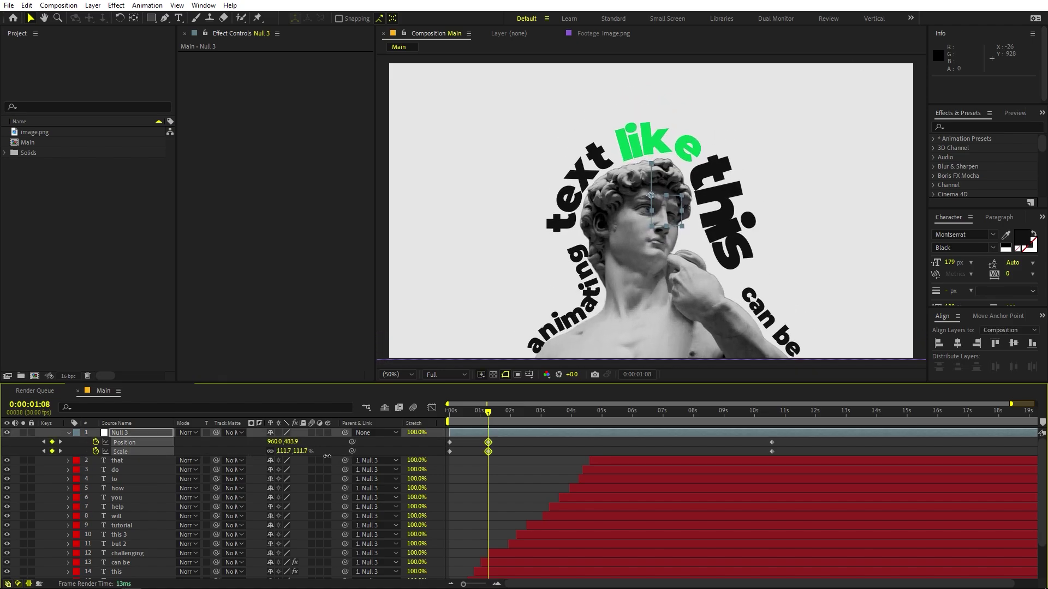
pyautogui.click(504, 467)
pyautogui.press('space')
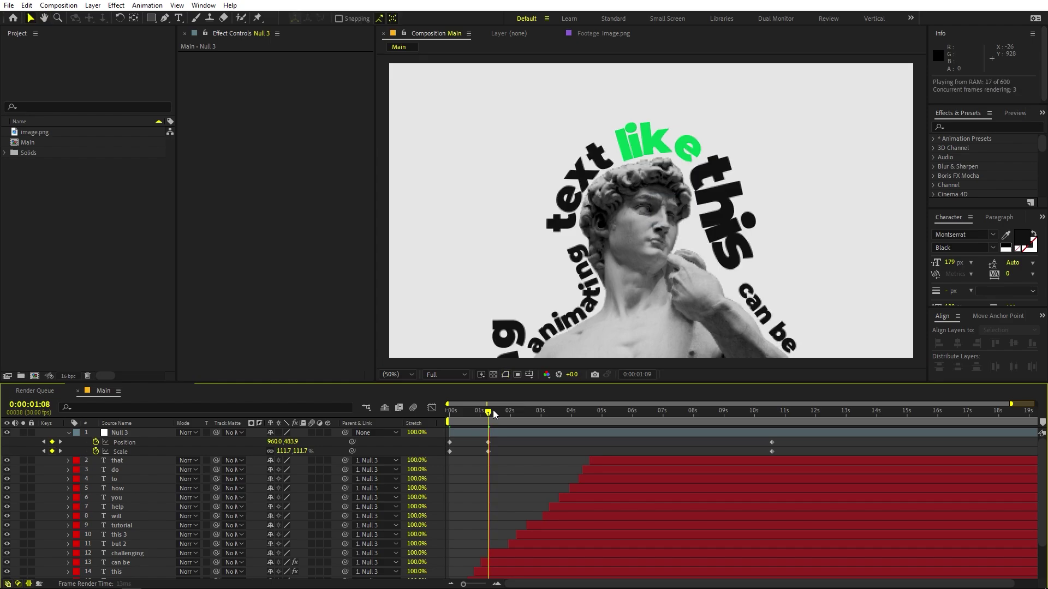
# Key Null 3 at 0:00:02:04 with a larger Scale and a Position shifted up and right, and preview from 0:00:00:16.
pyautogui.moveTo(494, 415); pyautogui.dragTo(517, 425)
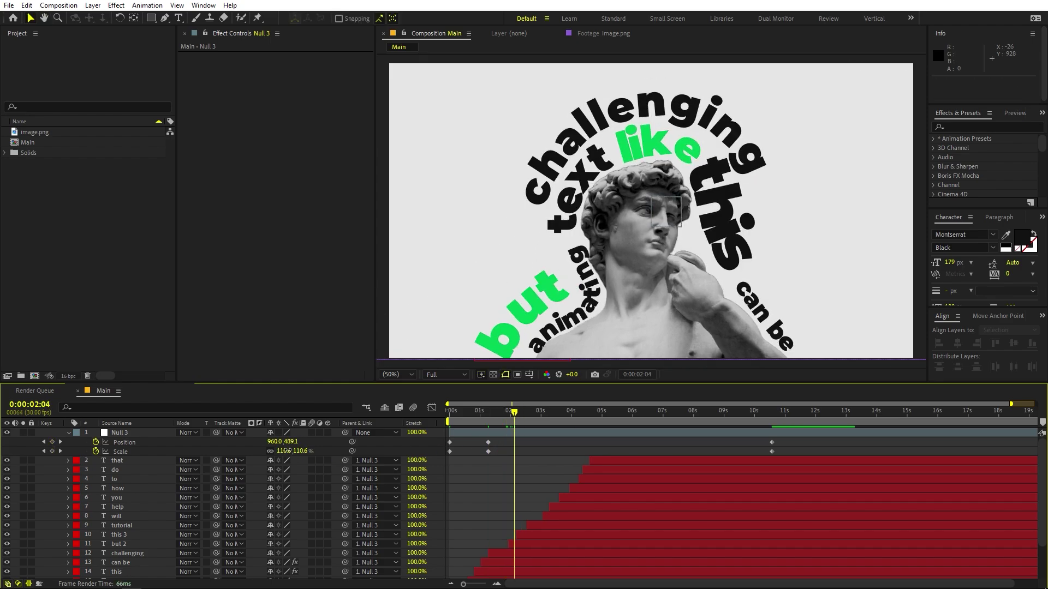
pyautogui.moveTo(288, 451)
pyautogui.mouseDown()
pyautogui.moveTo(295, 443)
pyautogui.moveTo(224, 455)
pyautogui.moveTo(298, 441)
pyautogui.moveTo(281, 443)
pyautogui.mouseUp()
pyautogui.click(290, 441)
pyautogui.click(465, 412)
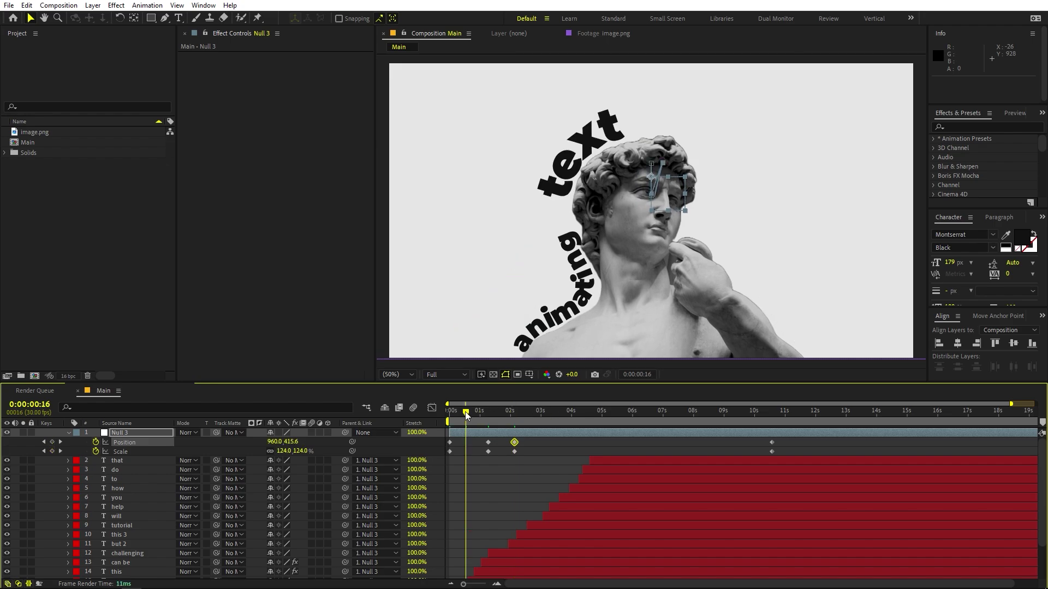
pyautogui.press('space')
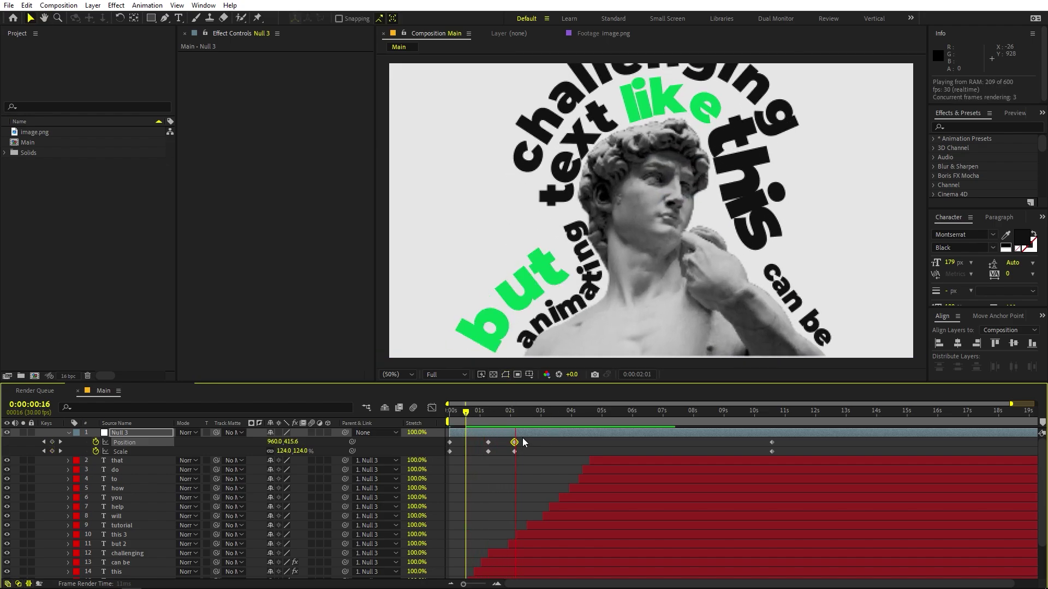
# Key Null 3 at 0:00:03:06 (Scale 110%, Position 1166.8, 488.8) and at 0:00:04:09 (Scale 121.7%, Position 862.9, 662.5).
pyautogui.moveTo(517, 418); pyautogui.dragTo(547, 420)
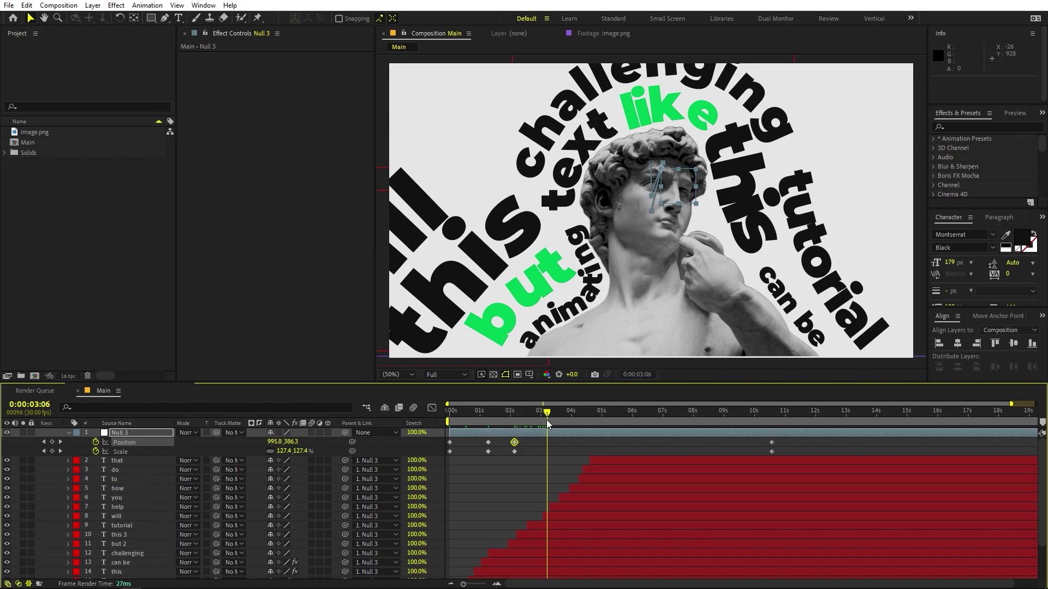
pyautogui.moveTo(298, 454); pyautogui.dragTo(296, 447)
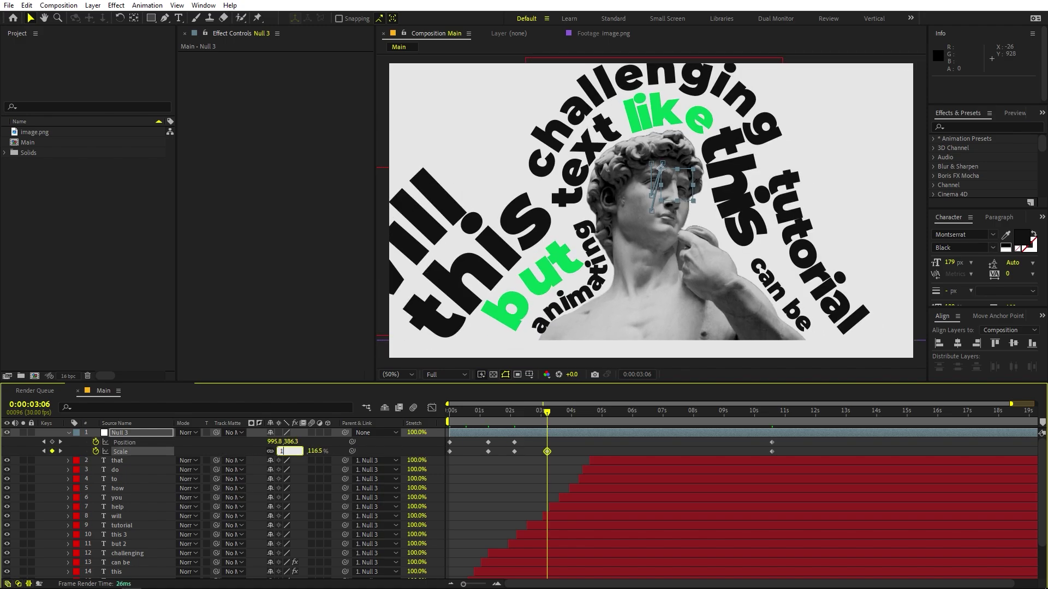
pyautogui.write('0')
pyautogui.press('Return')
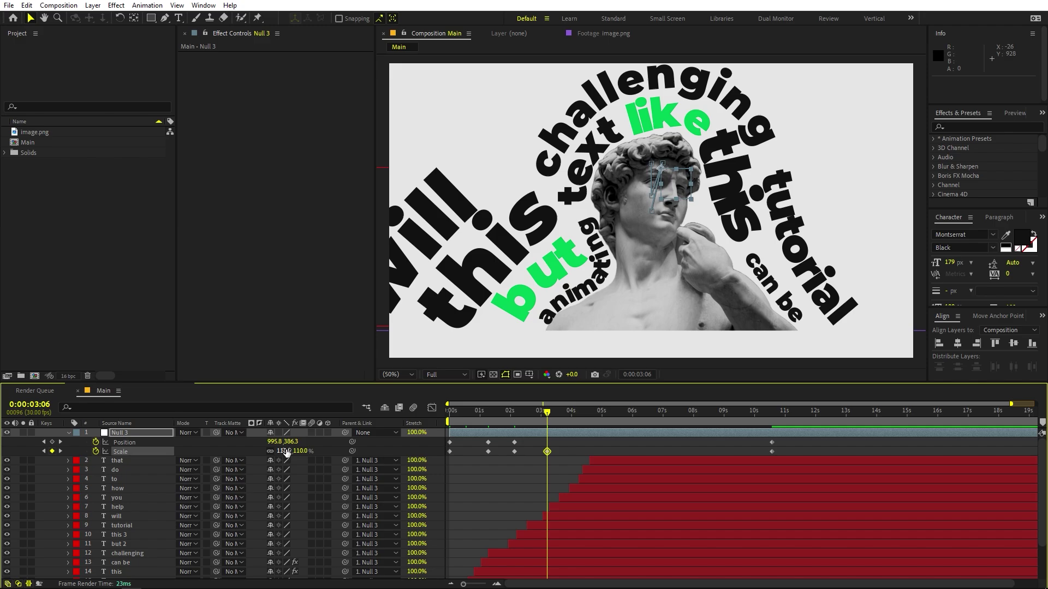
pyautogui.moveTo(289, 442); pyautogui.dragTo(371, 448)
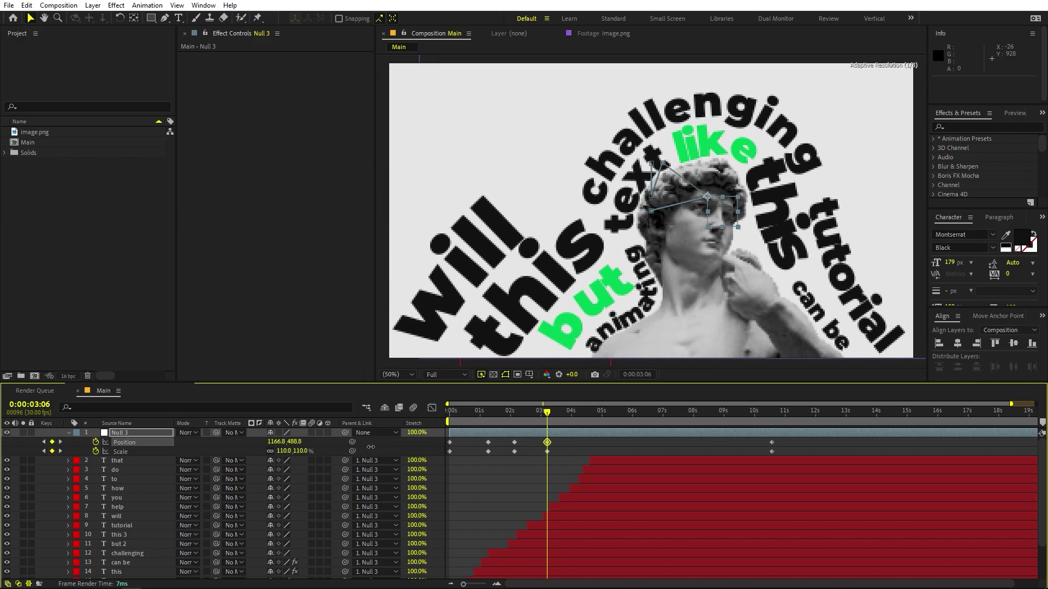
pyautogui.moveTo(549, 416); pyautogui.dragTo(580, 416)
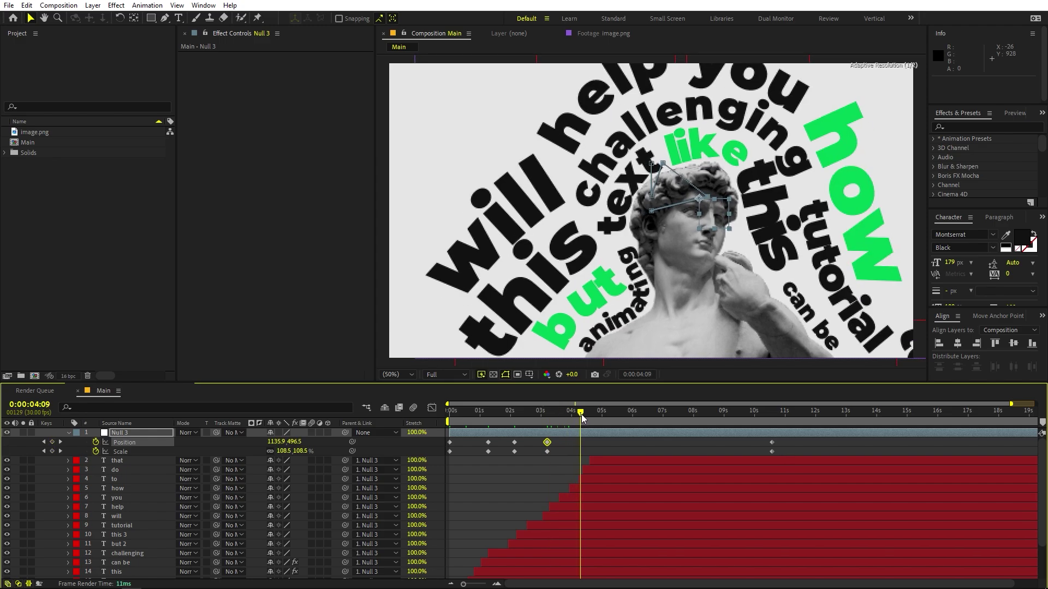
pyautogui.moveTo(285, 451); pyautogui.dragTo(140, 449)
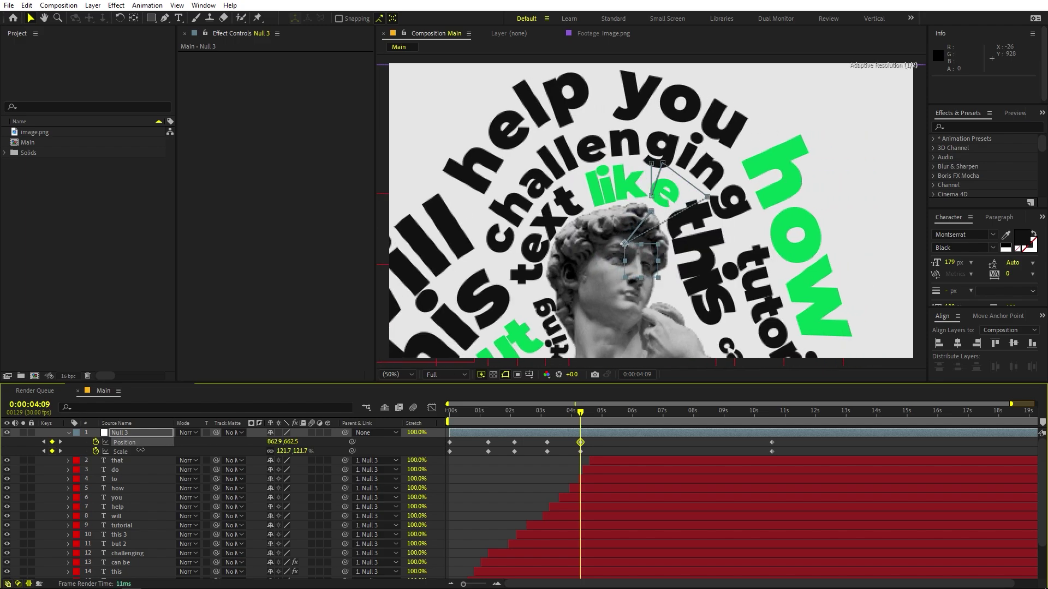
# Move Null 3's final Position and Scale keyframes to 0:00:05:07 and play the animation from the start.
pyautogui.moveTo(592, 417); pyautogui.dragTo(610, 418)
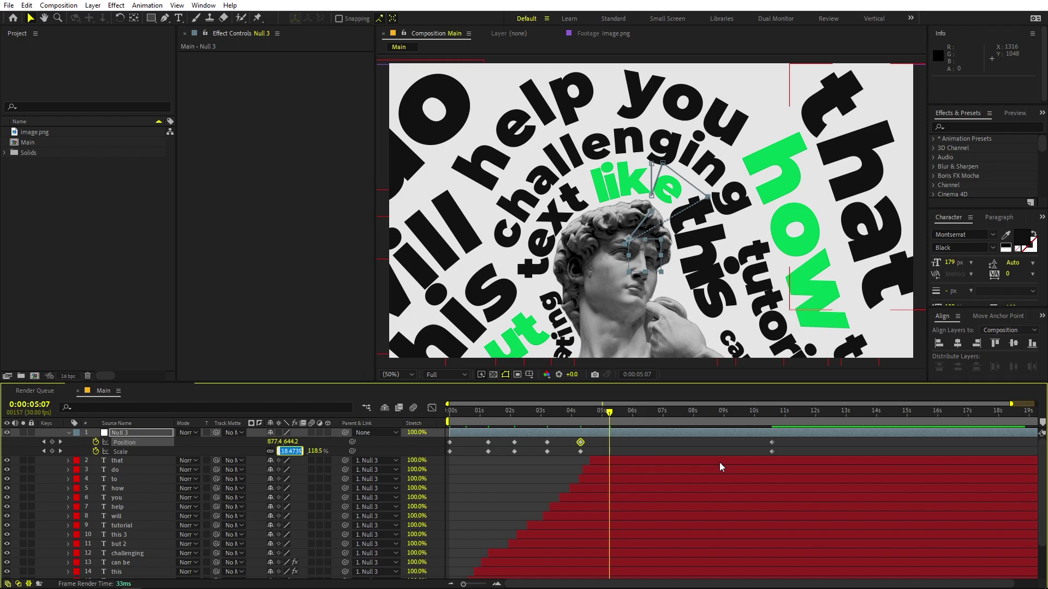
pyautogui.click(771, 447)
pyautogui.moveTo(764, 446); pyautogui.dragTo(614, 443)
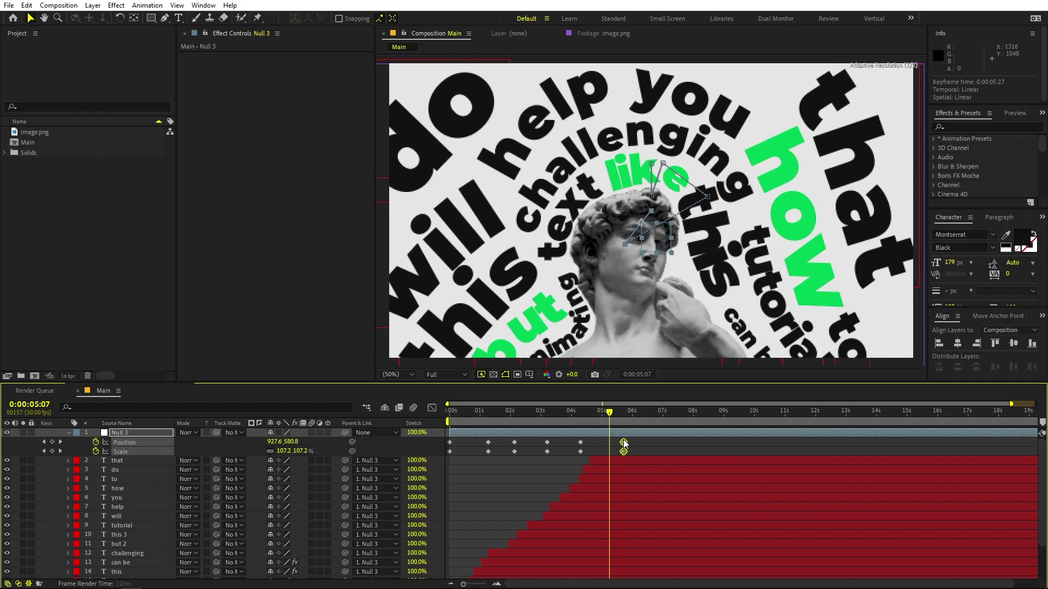
pyautogui.press('Home')
pyautogui.press('space')
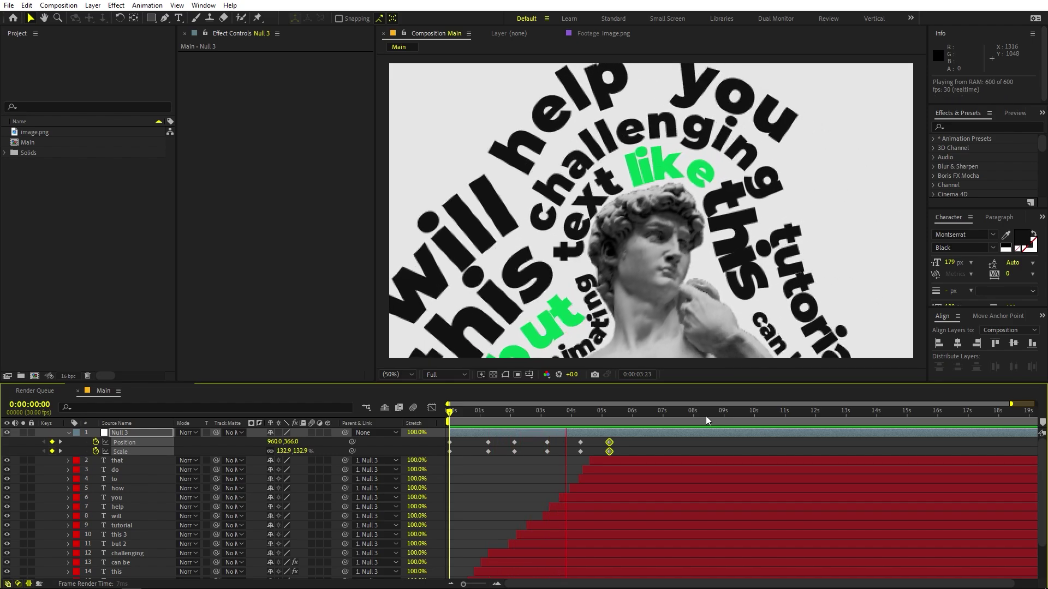
# Easy-ease all Null 3 Position and Scale keyframes, lengthen their speed-graph handles into sharp mid-move peaks, and preview the motion.
pyautogui.moveTo(647, 439); pyautogui.dragTo(427, 464)
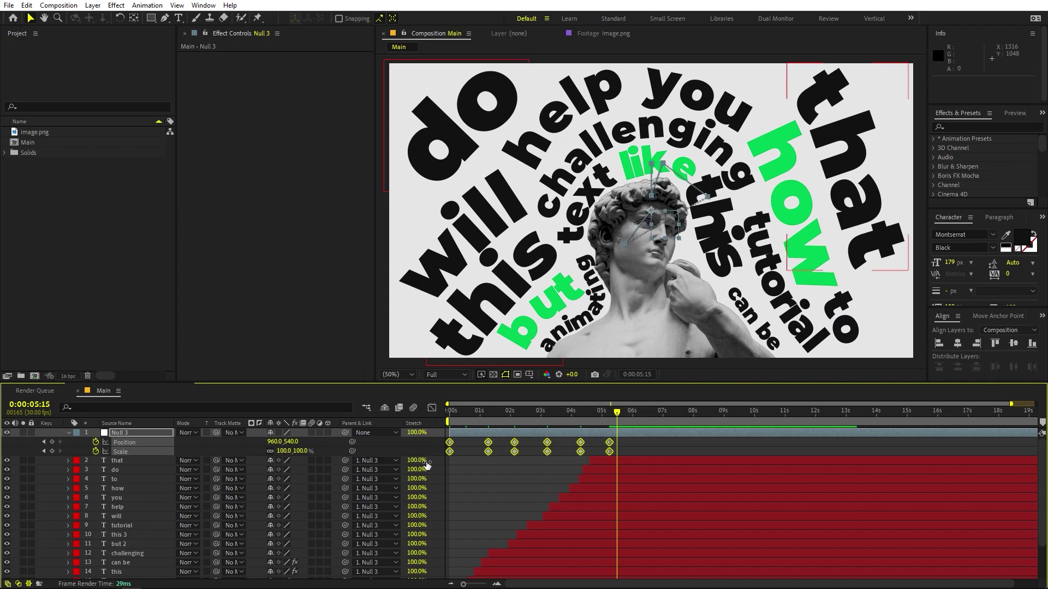
pyautogui.press('F9')
pyautogui.hotkey('shift', 'F3')
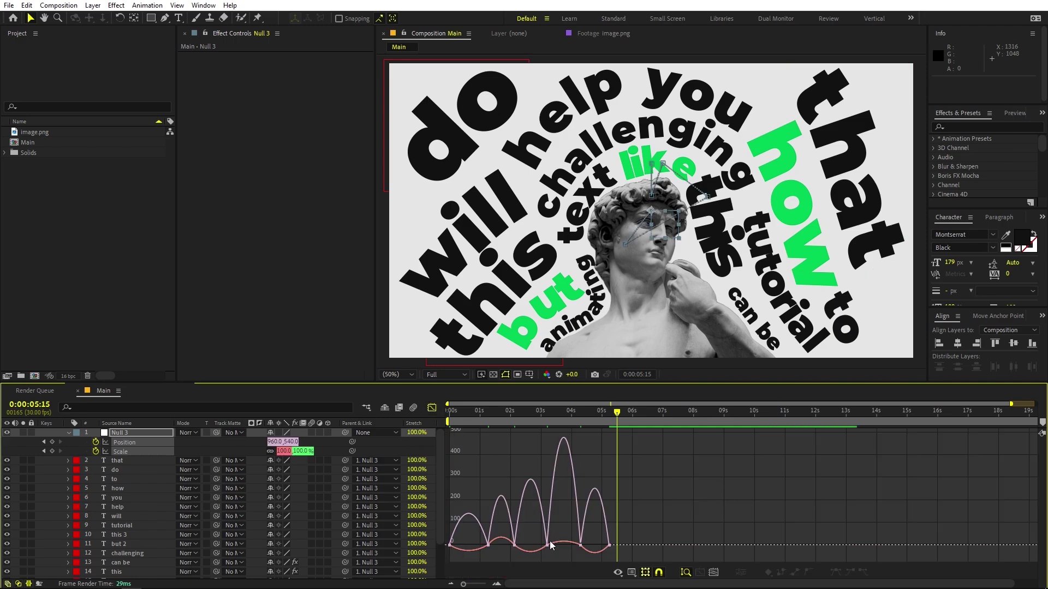
pyautogui.scroll(3, 576, 544)
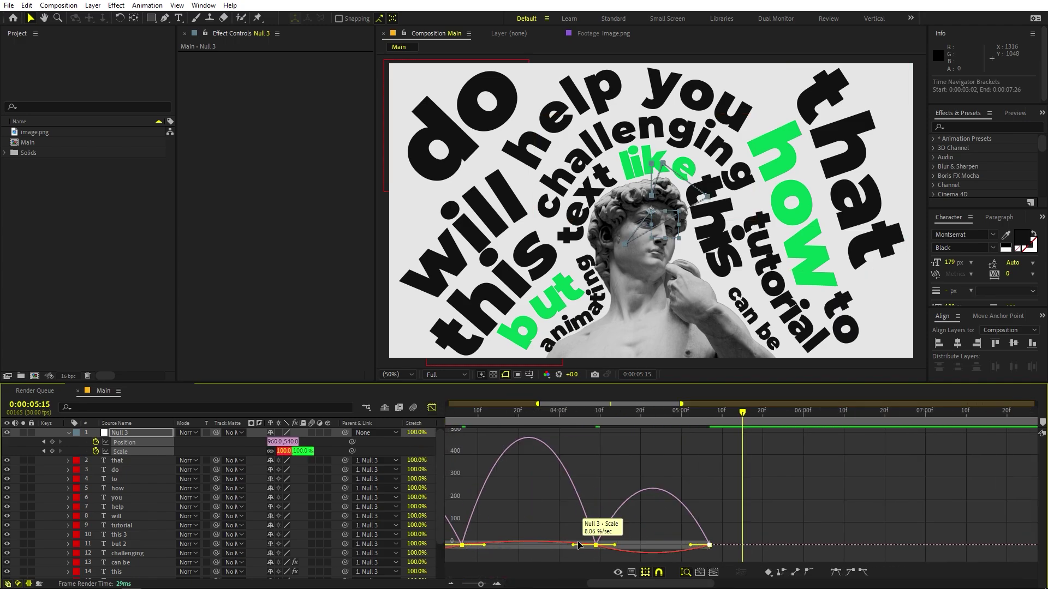
pyautogui.moveTo(689, 545); pyautogui.dragTo(496, 545)
pyautogui.press('space')
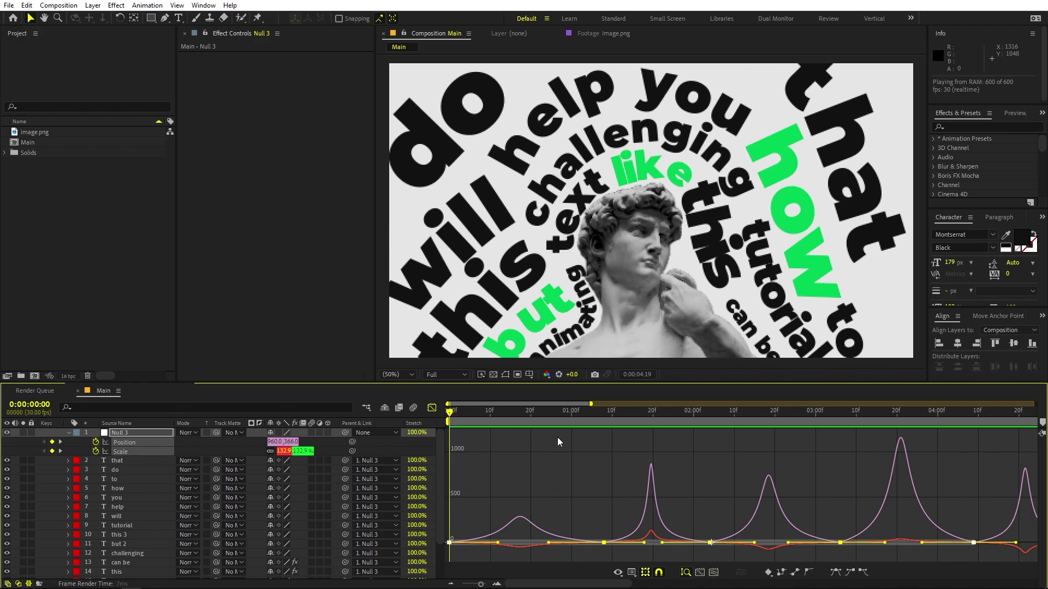
pyautogui.press('space')
pyautogui.click(433, 409)
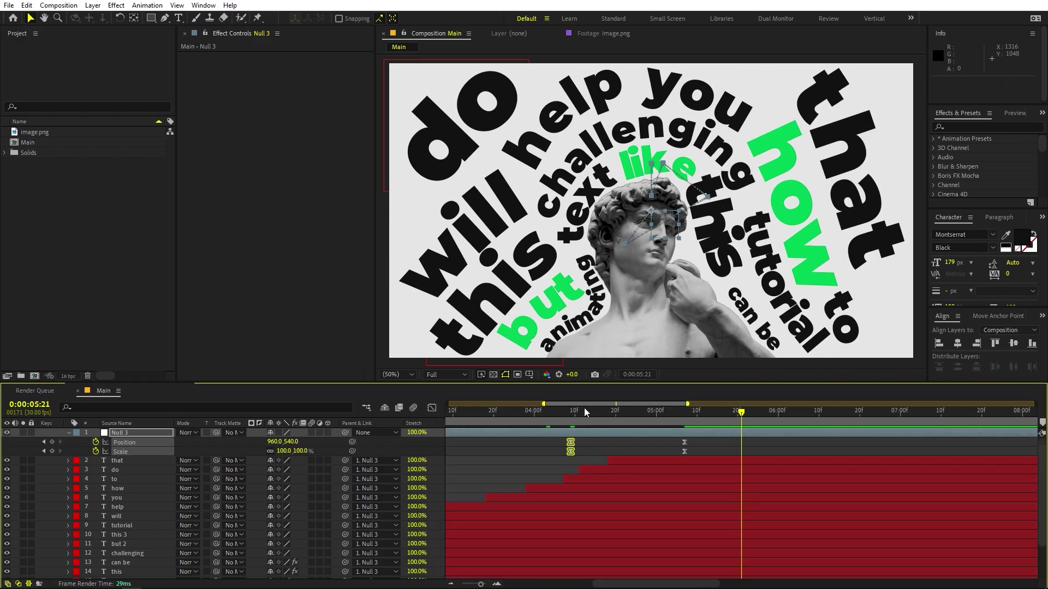
# Fit the whole composition in the timeline and scrub through the finished camera-style move.
pyautogui.moveTo(587, 410); pyautogui.dragTo(431, 410)
pyautogui.press(';')
pyautogui.moveTo(509, 409); pyautogui.dragTo(675, 429)
pyautogui.click(721, 438)
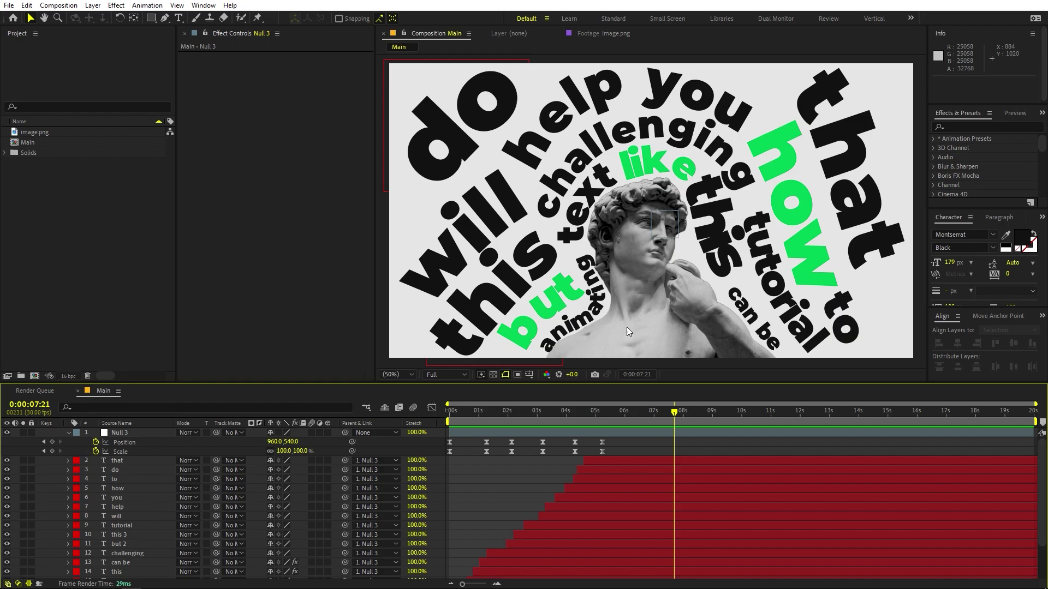
pyautogui.click(513, 412)
pyautogui.moveTo(519, 431); pyautogui.dragTo(640, 422)
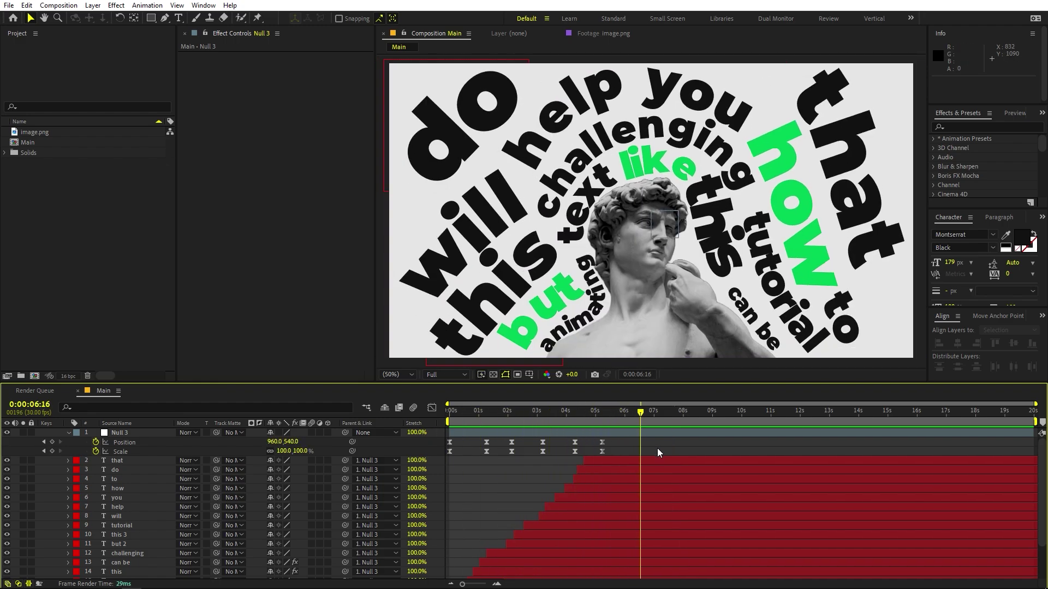